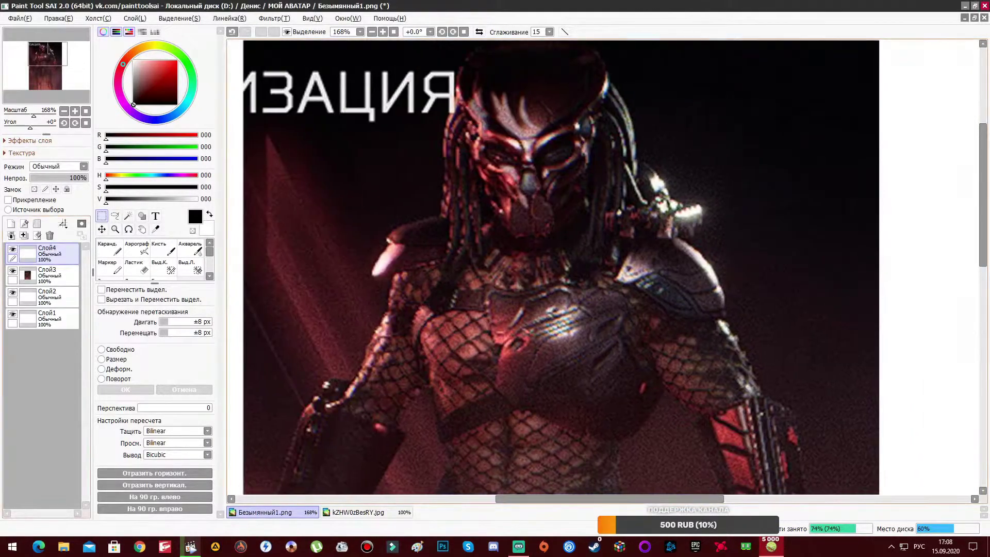
Step: With the brush, ink the two horn curves meeting at the centre, undoing a stray stroke
{"action": "scroll", "coordinate": [660, 41], "scroll_direction": "down", "scroll_amount": 1}
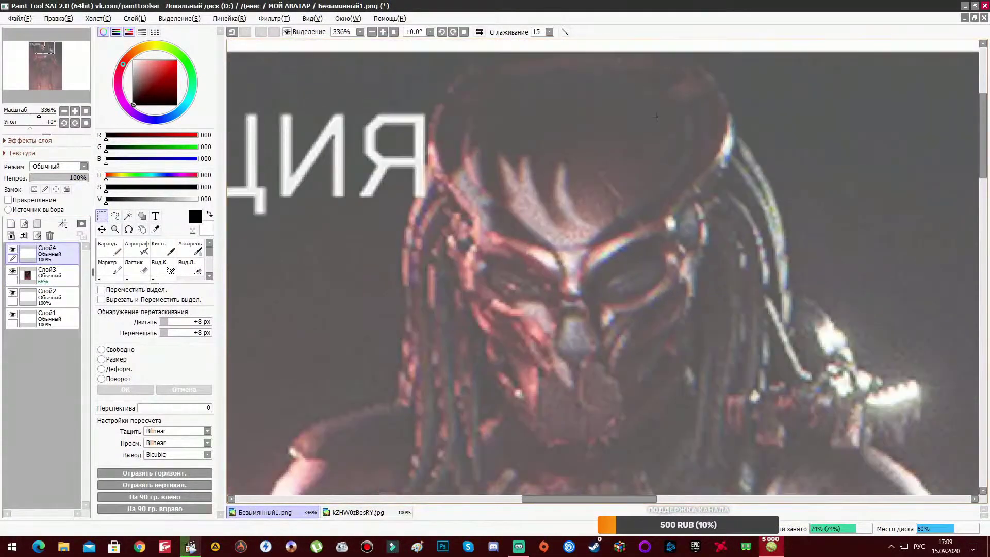
{"action": "key", "text": "b"}
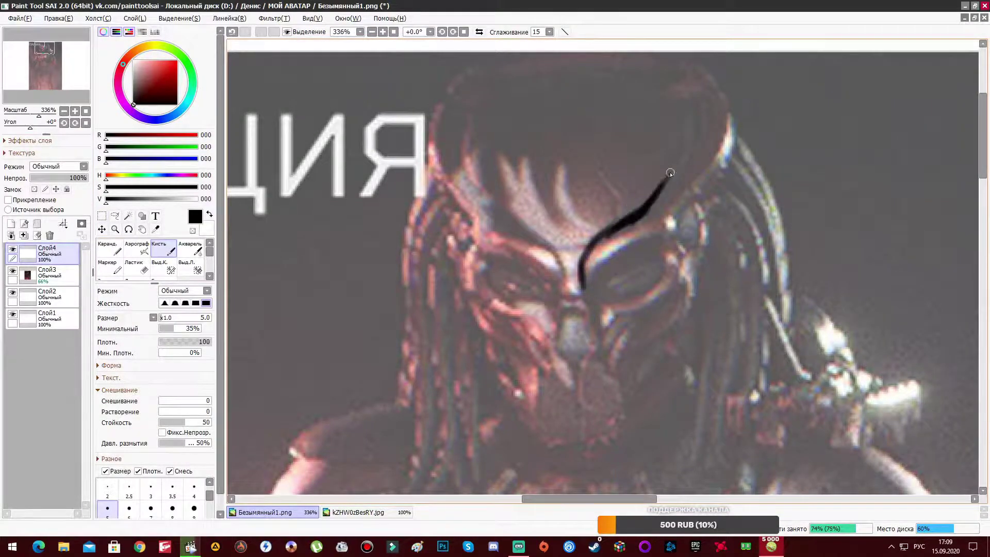
{"action": "key", "text": "ctrl+z"}
{"action": "left_click_drag", "start_coordinate": [578, 294], "coordinate": [703, 88]}
{"action": "left_click_drag", "start_coordinate": [564, 281], "coordinate": [496, 76]}
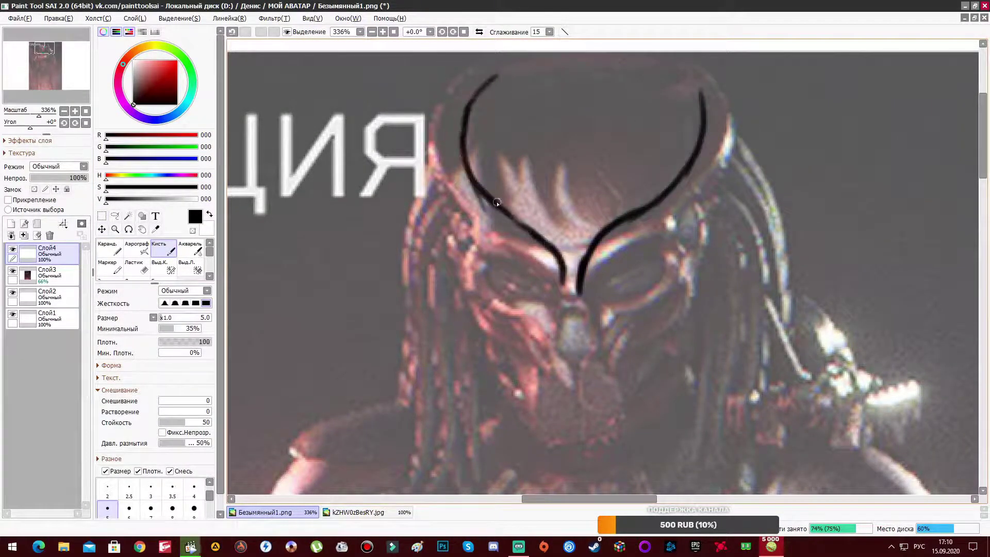
{"action": "left_click_drag", "start_coordinate": [496, 202], "coordinate": [430, 259]}
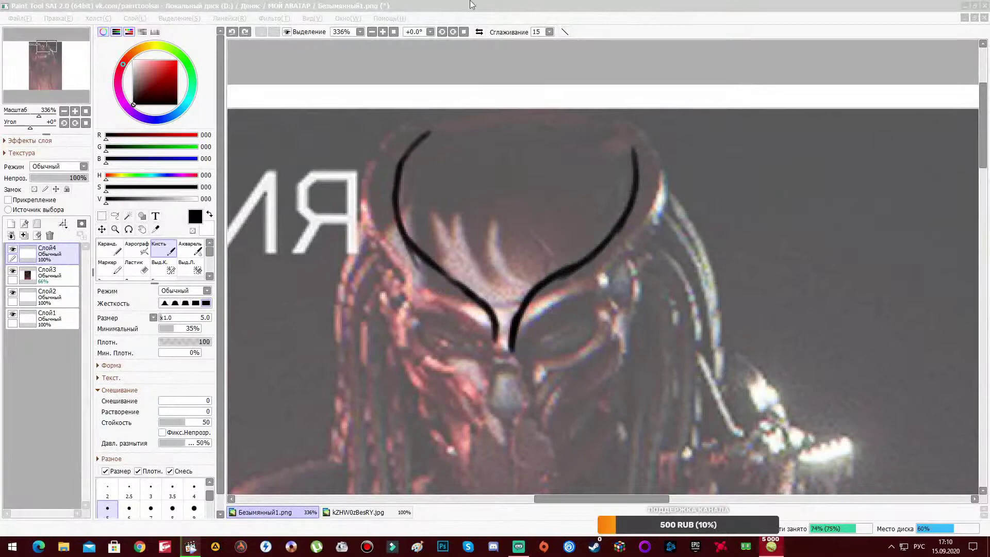
{"action": "left_click_drag", "start_coordinate": [464, 114], "coordinate": [423, 140]}
{"action": "mouse_move", "coordinate": [433, 106]}
{"action": "left_mouse_down"}
{"action": "mouse_move", "coordinate": [360, 283]}
{"action": "mouse_move", "coordinate": [407, 328]}
{"action": "left_mouse_up"}
Step: Outline the left eye socket, fill it solid black, and draw the nose line and brow arch
{"action": "left_click_drag", "start_coordinate": [464, 361], "coordinate": [415, 211]}
{"action": "left_click_drag", "start_coordinate": [427, 268], "coordinate": [382, 221]}
{"action": "mouse_move", "coordinate": [430, 214]}
{"action": "left_mouse_down"}
{"action": "mouse_move", "coordinate": [386, 170]}
{"action": "mouse_move", "coordinate": [413, 196]}
{"action": "mouse_move", "coordinate": [401, 200]}
{"action": "left_mouse_up"}
{"action": "mouse_move", "coordinate": [361, 118]}
{"action": "left_mouse_down"}
{"action": "mouse_move", "coordinate": [432, 164]}
{"action": "mouse_move", "coordinate": [439, 294]}
{"action": "left_mouse_up"}
{"action": "left_click_drag", "start_coordinate": [426, 168], "coordinate": [452, 206]}
Step: Outline the right horn and cheek and draw the oval right eye
{"action": "scroll", "coordinate": [428, 169], "scroll_direction": "up", "scroll_amount": 5}
{"action": "left_click_drag", "start_coordinate": [619, 134], "coordinate": [561, 294]}
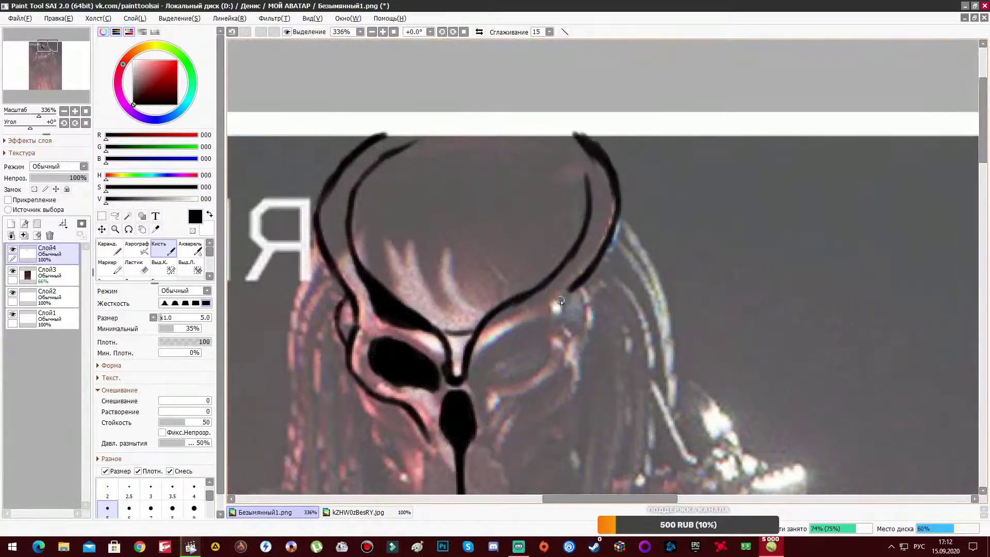
{"action": "scroll", "coordinate": [591, 173], "scroll_direction": "down", "scroll_amount": 2}
{"action": "left_click_drag", "start_coordinate": [584, 178], "coordinate": [508, 335]}
{"action": "scroll", "coordinate": [567, 257], "scroll_direction": "down", "scroll_amount": 2}
{"action": "mouse_move", "coordinate": [512, 170]}
{"action": "left_mouse_down"}
{"action": "mouse_move", "coordinate": [502, 248]}
{"action": "mouse_move", "coordinate": [566, 158]}
{"action": "mouse_move", "coordinate": [562, 175]}
{"action": "left_mouse_up"}
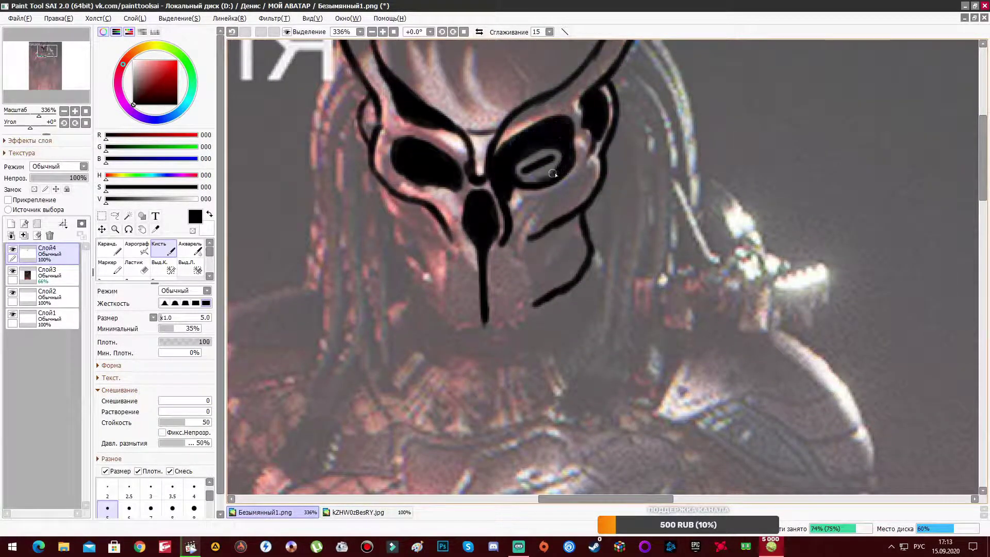
Step: Outline the lower jaw and fill both cheek shapes solid black
{"action": "scroll", "coordinate": [536, 175], "scroll_direction": "down", "scroll_amount": 2}
{"action": "mouse_move", "coordinate": [567, 108]}
{"action": "left_mouse_down"}
{"action": "mouse_move", "coordinate": [487, 227]}
{"action": "mouse_move", "coordinate": [425, 183]}
{"action": "left_mouse_up"}
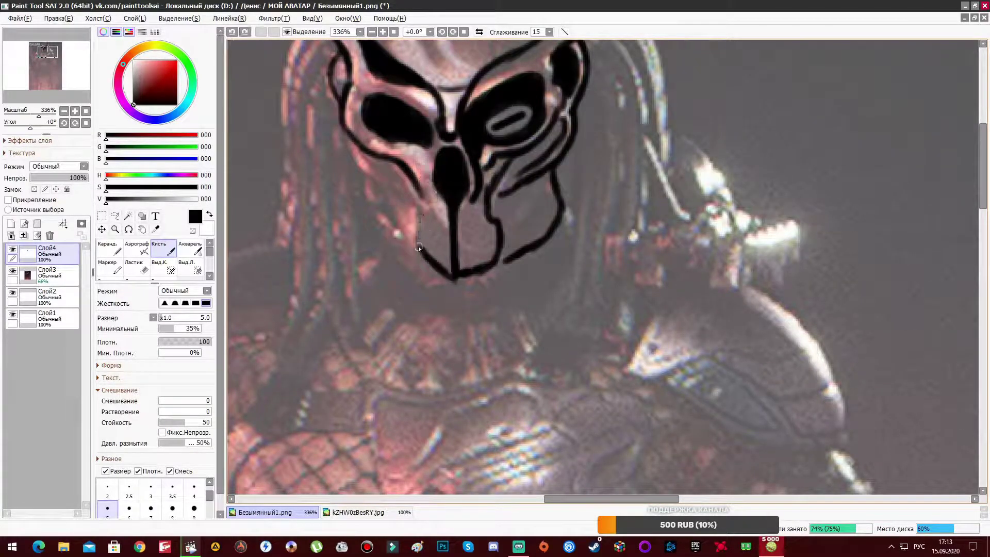
{"action": "left_click_drag", "start_coordinate": [530, 210], "coordinate": [511, 248]}
{"action": "scroll", "coordinate": [511, 247], "scroll_direction": "up", "scroll_amount": 2}
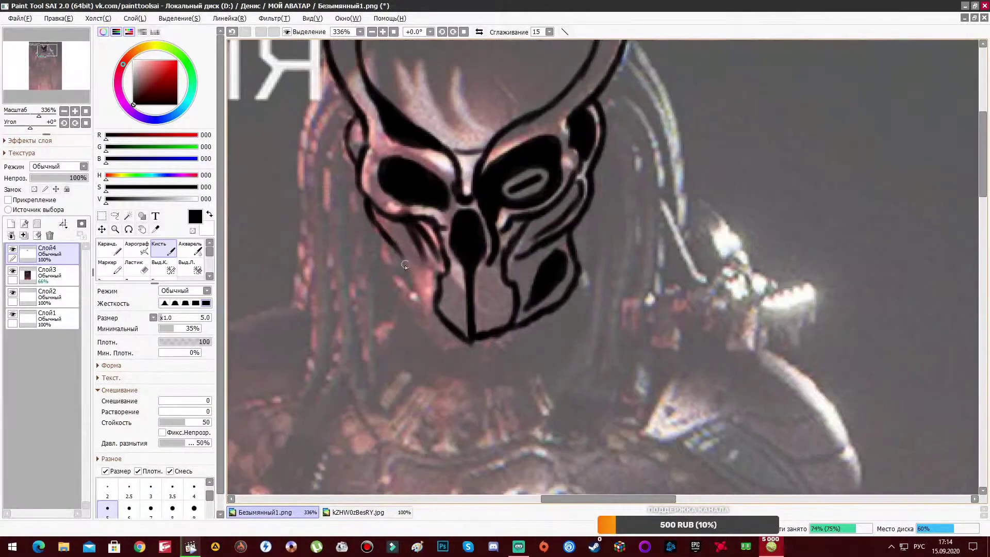
{"action": "left_click_drag", "start_coordinate": [420, 235], "coordinate": [454, 335]}
{"action": "left_click_drag", "start_coordinate": [366, 209], "coordinate": [392, 232]}
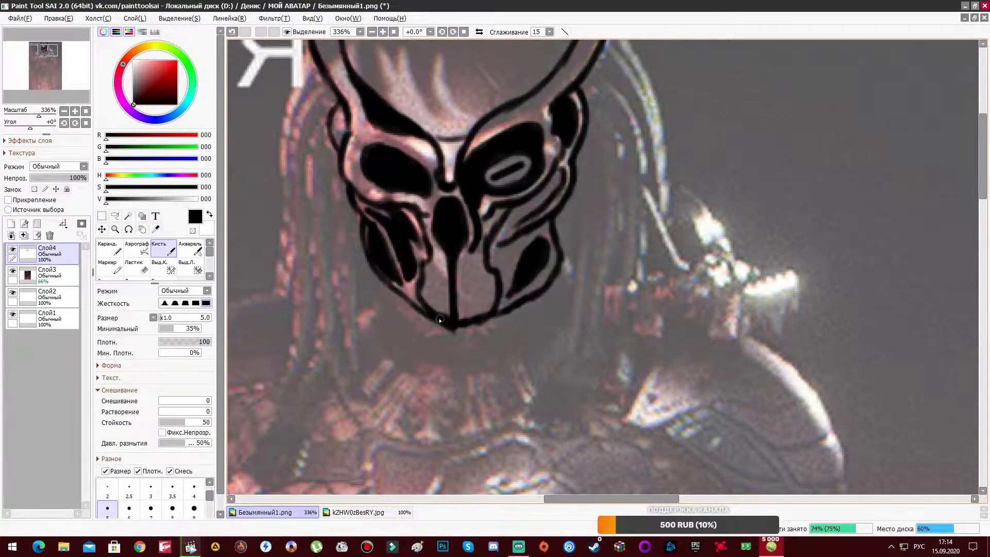
{"action": "scroll", "coordinate": [439, 320], "scroll_direction": "up", "scroll_amount": 3}
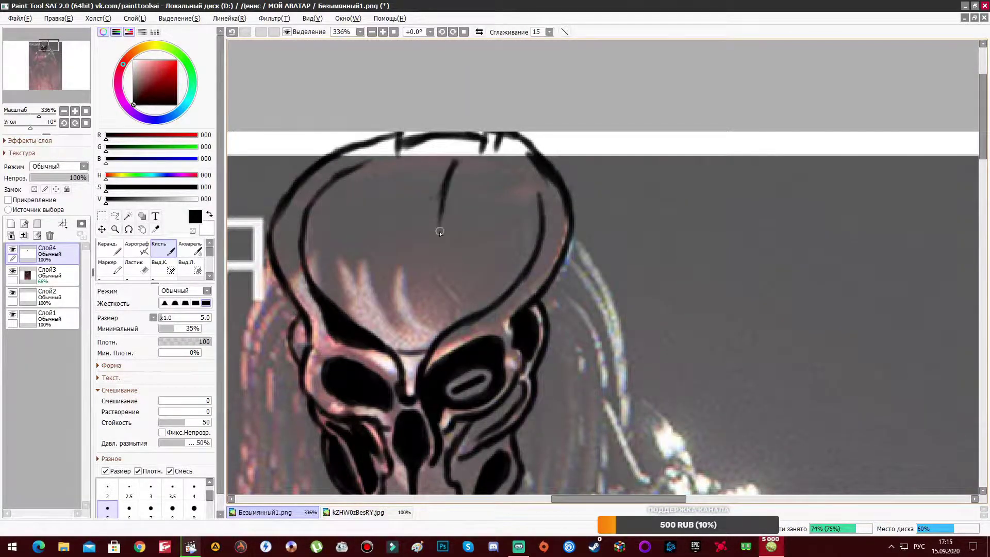
Step: Draw a zigzag down the forehead, start blacking it in, and thicken the left horn outline
{"action": "left_click_drag", "start_coordinate": [440, 232], "coordinate": [384, 325]}
{"action": "left_click_drag", "start_coordinate": [312, 317], "coordinate": [305, 350]}
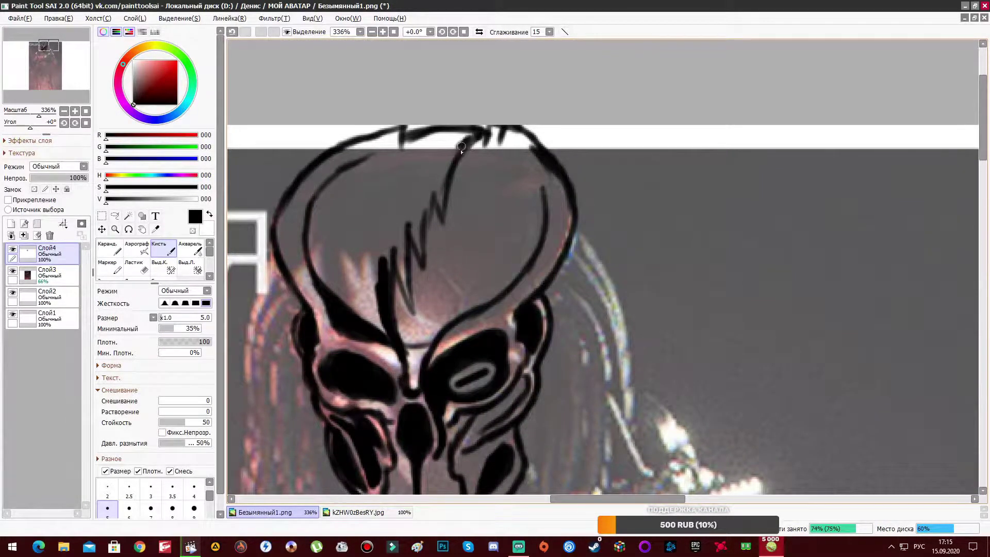
{"action": "left_click_drag", "start_coordinate": [462, 148], "coordinate": [443, 214]}
{"action": "left_click_drag", "start_coordinate": [438, 135], "coordinate": [413, 273]}
{"action": "left_click_drag", "start_coordinate": [408, 159], "coordinate": [400, 301]}
{"action": "left_click_drag", "start_coordinate": [351, 129], "coordinate": [336, 211]}
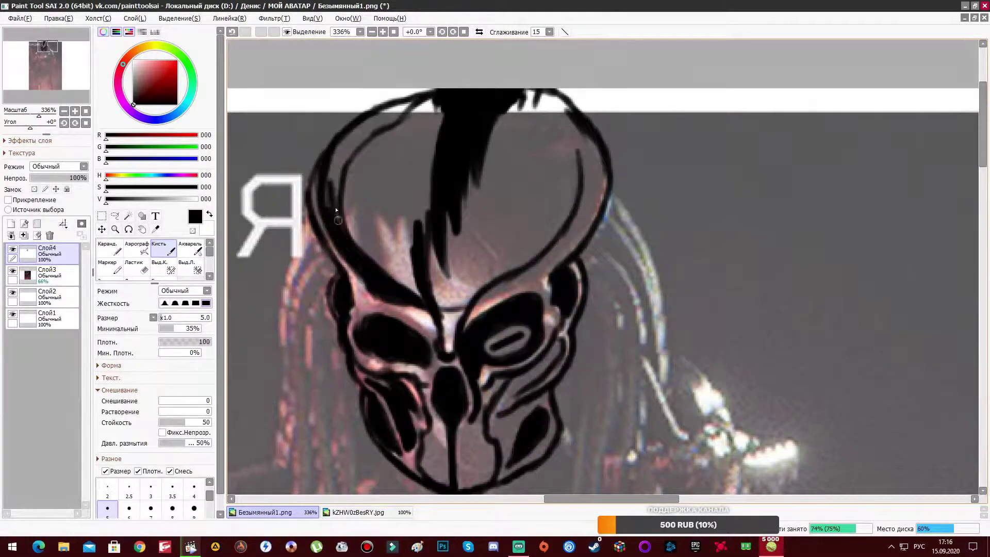
Step: Fill the left forehead solid black out toward the cheek, covering remaining light patches
{"action": "mouse_move", "coordinate": [347, 134]}
{"action": "left_mouse_down"}
{"action": "mouse_move", "coordinate": [433, 93]}
{"action": "mouse_move", "coordinate": [415, 235]}
{"action": "left_mouse_up"}
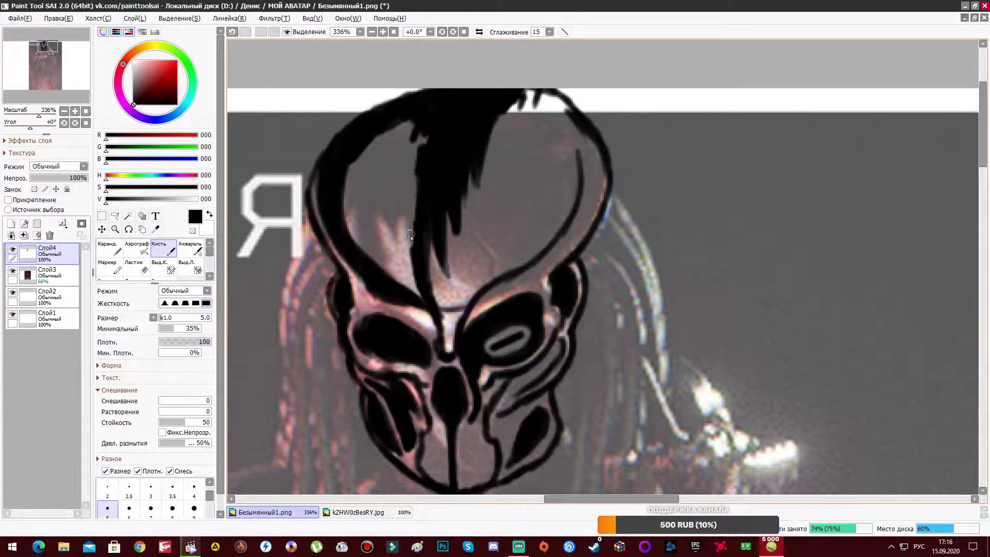
{"action": "left_click_drag", "start_coordinate": [402, 121], "coordinate": [392, 240]}
{"action": "left_click_drag", "start_coordinate": [361, 131], "coordinate": [351, 206]}
{"action": "left_click_drag", "start_coordinate": [346, 168], "coordinate": [391, 252]}
{"action": "mouse_move", "coordinate": [384, 180]}
{"action": "left_mouse_down"}
{"action": "mouse_move", "coordinate": [409, 298]}
{"action": "mouse_move", "coordinate": [379, 227]}
{"action": "left_mouse_up"}
{"action": "mouse_move", "coordinate": [428, 234]}
{"action": "left_mouse_down"}
{"action": "mouse_move", "coordinate": [408, 306]}
{"action": "mouse_move", "coordinate": [416, 340]}
{"action": "left_mouse_up"}
Step: Thicken the right horn outline with repeated strokes
{"action": "scroll", "coordinate": [427, 293], "scroll_direction": "down", "scroll_amount": 3}
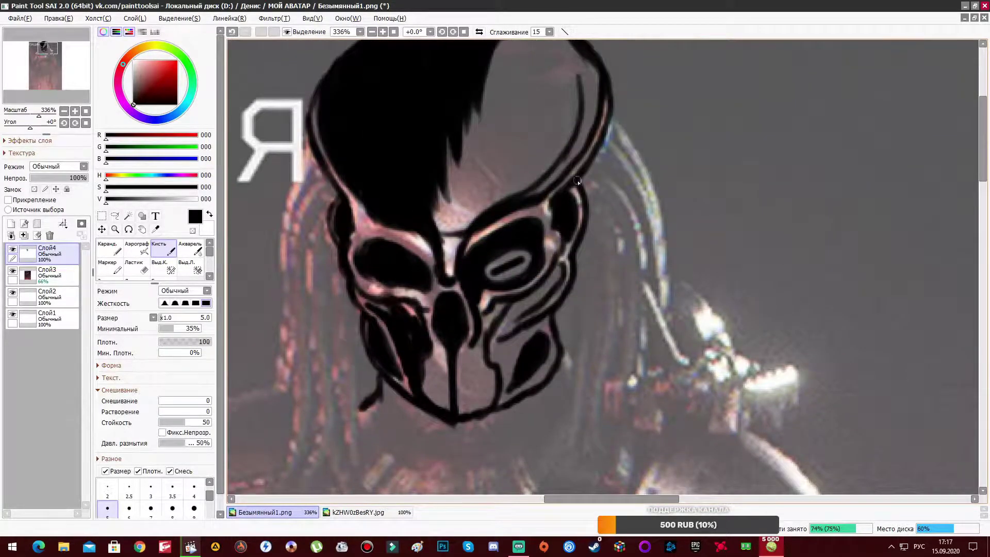
{"action": "scroll", "coordinate": [577, 180], "scroll_direction": "up", "scroll_amount": 3}
{"action": "left_click_drag", "start_coordinate": [564, 119], "coordinate": [536, 242]}
{"action": "left_click_drag", "start_coordinate": [575, 144], "coordinate": [537, 249]}
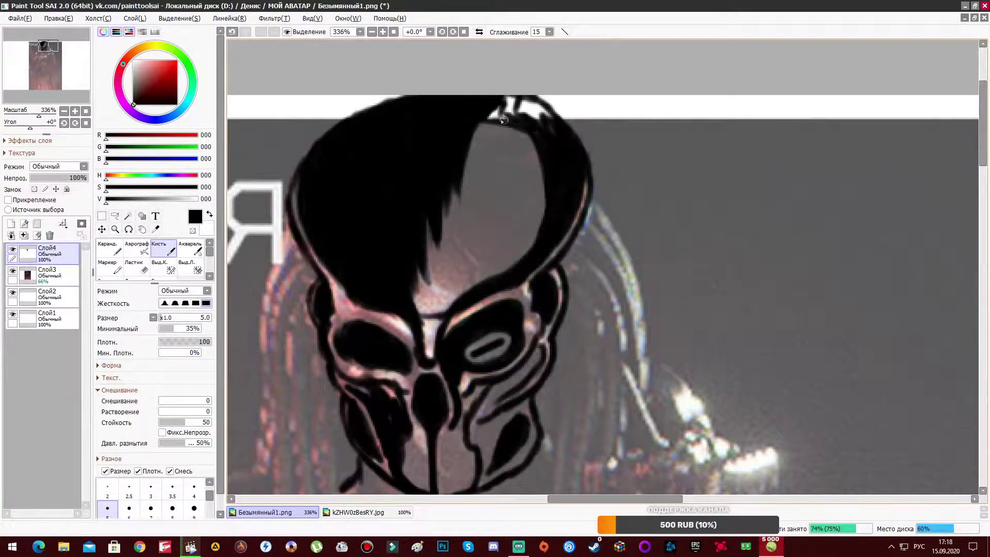
{"action": "scroll", "coordinate": [495, 98], "scroll_direction": "down", "scroll_amount": 3}
{"action": "scroll", "coordinate": [489, 258], "scroll_direction": "down", "scroll_amount": 1}
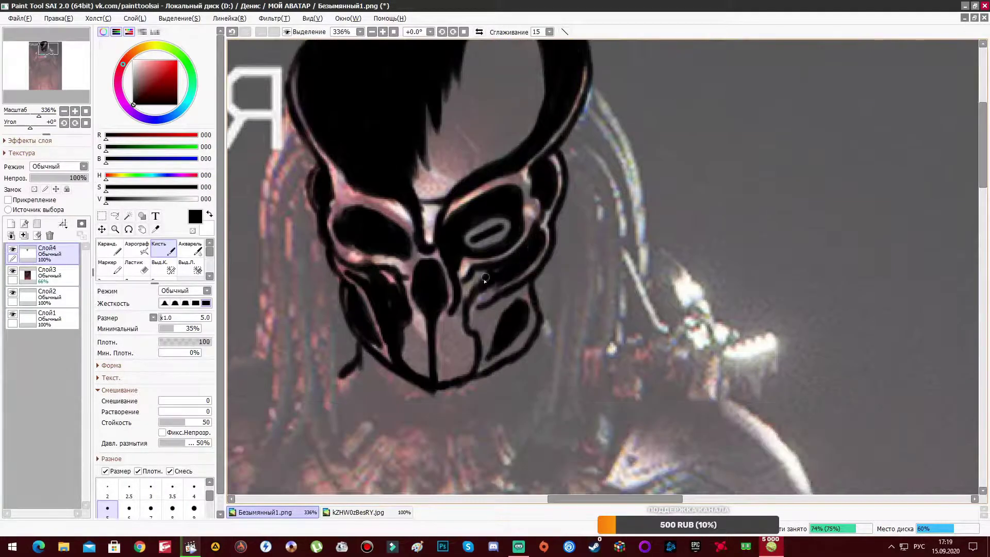
{"action": "left_click_drag", "start_coordinate": [508, 288], "coordinate": [486, 342]}
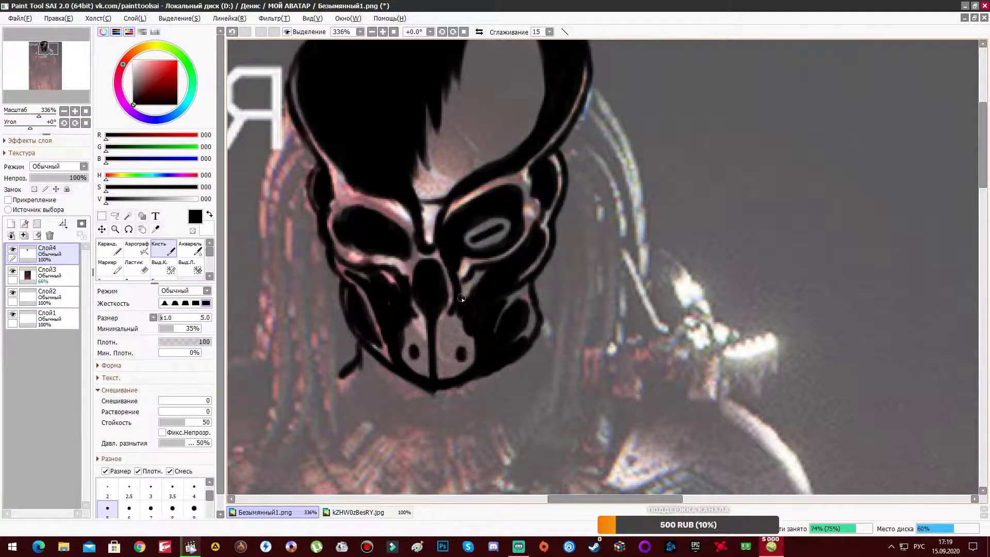
Step: Draw several long strands hanging down from the left horn
{"action": "scroll", "coordinate": [461, 298], "scroll_direction": "left", "scroll_amount": 3}
{"action": "scroll", "coordinate": [381, 247], "scroll_direction": "down", "scroll_amount": 3}
{"action": "scroll", "coordinate": [382, 248], "scroll_direction": "up", "scroll_amount": 2}
{"action": "left_click_drag", "start_coordinate": [391, 155], "coordinate": [418, 459]}
{"action": "mouse_move", "coordinate": [392, 180]}
{"action": "left_mouse_down"}
{"action": "mouse_move", "coordinate": [382, 237]}
{"action": "mouse_move", "coordinate": [420, 464]}
{"action": "left_mouse_up"}
{"action": "left_click_drag", "start_coordinate": [407, 252], "coordinate": [438, 353]}
{"action": "scroll", "coordinate": [464, 191], "scroll_direction": "left", "scroll_amount": 2}
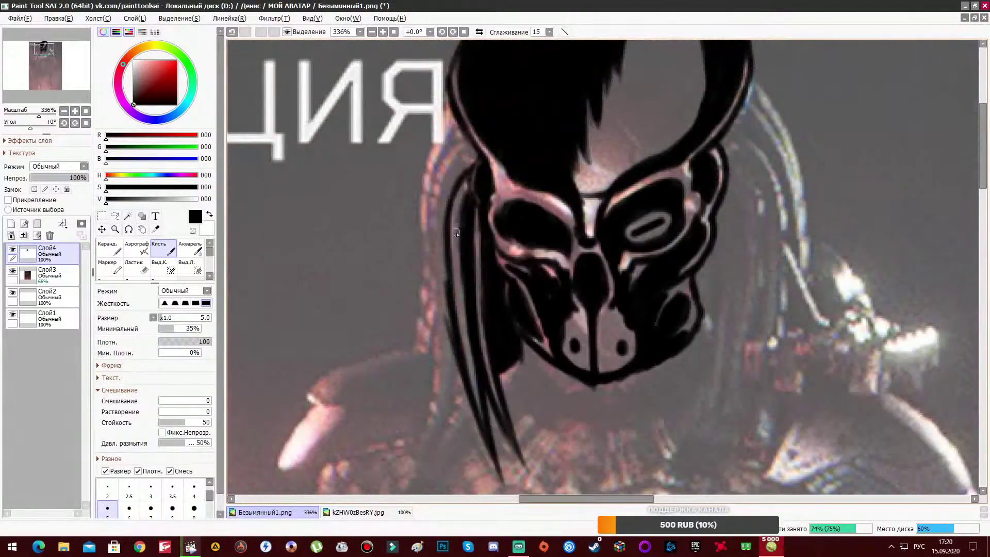
Step: Lengthen the hanging hair strands on the left further downward
{"action": "left_click_drag", "start_coordinate": [467, 188], "coordinate": [454, 407]}
{"action": "scroll", "coordinate": [454, 309], "scroll_direction": "up", "scroll_amount": 2}
{"action": "scroll", "coordinate": [454, 309], "scroll_direction": "down", "scroll_amount": 5}
{"action": "left_click_drag", "start_coordinate": [467, 232], "coordinate": [448, 360]}
{"action": "scroll", "coordinate": [454, 309], "scroll_direction": "up", "scroll_amount": 4}
{"action": "left_click_drag", "start_coordinate": [464, 116], "coordinate": [440, 408]}
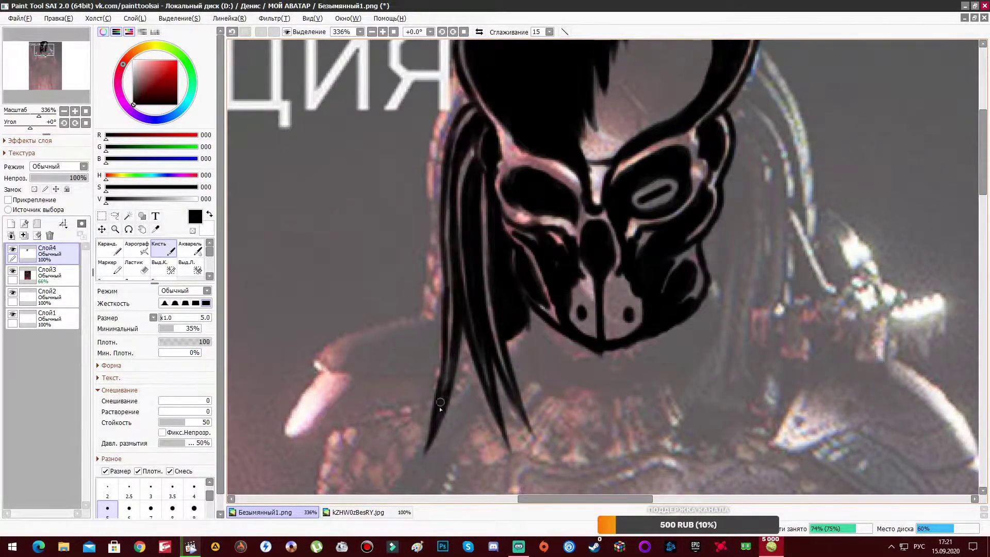
{"action": "scroll", "coordinate": [440, 402], "scroll_direction": "up", "scroll_amount": 2}
{"action": "left_click_drag", "start_coordinate": [459, 190], "coordinate": [435, 394]}
{"action": "left_click_drag", "start_coordinate": [482, 173], "coordinate": [448, 345]}
Step: Outline the shoulder spike and fill it solid black
{"action": "left_click_drag", "start_coordinate": [536, 146], "coordinate": [505, 240]}
{"action": "scroll", "coordinate": [452, 206], "scroll_direction": "down", "scroll_amount": 4}
{"action": "mouse_move", "coordinate": [536, 183]}
{"action": "left_mouse_down"}
{"action": "mouse_move", "coordinate": [492, 241]}
{"action": "mouse_move", "coordinate": [439, 227]}
{"action": "left_mouse_up"}
{"action": "left_click_drag", "start_coordinate": [539, 152], "coordinate": [531, 232]}
{"action": "scroll", "coordinate": [531, 232], "scroll_direction": "right", "scroll_amount": 1}
{"action": "mouse_move", "coordinate": [400, 235]}
{"action": "left_mouse_down"}
{"action": "mouse_move", "coordinate": [351, 299]}
{"action": "mouse_move", "coordinate": [495, 255]}
{"action": "left_mouse_up"}
{"action": "mouse_move", "coordinate": [415, 237]}
{"action": "left_mouse_down"}
{"action": "mouse_move", "coordinate": [382, 282]}
{"action": "mouse_move", "coordinate": [454, 207]}
{"action": "mouse_move", "coordinate": [490, 201]}
{"action": "left_mouse_up"}
{"action": "scroll", "coordinate": [516, 221], "scroll_direction": "up", "scroll_amount": 5}
{"action": "scroll", "coordinate": [516, 221], "scroll_direction": "right", "scroll_amount": 3}
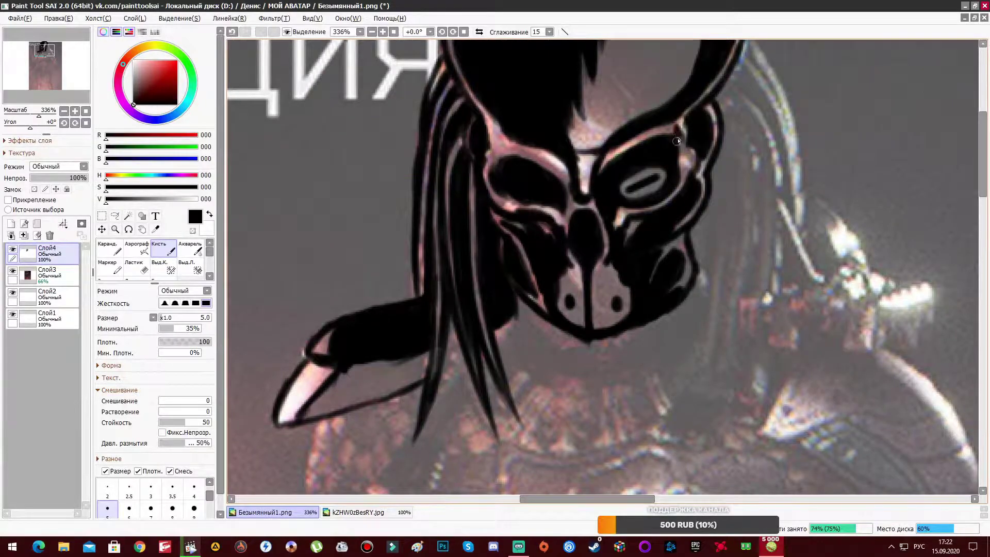
{"action": "scroll", "coordinate": [639, 225], "scroll_direction": "down", "scroll_amount": 9}
{"action": "scroll", "coordinate": [638, 225], "scroll_direction": "left", "scroll_amount": 6}
{"action": "left_click_drag", "start_coordinate": [577, 129], "coordinate": [533, 149]}
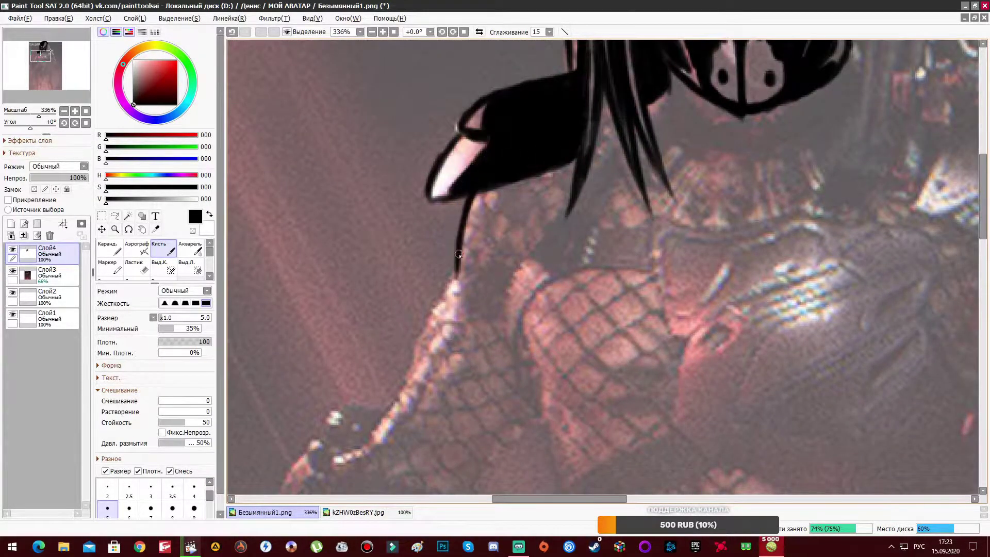
Step: Outline the arm and body edge below the hair, adding a few strand lines
{"action": "scroll", "coordinate": [459, 255], "scroll_direction": "down", "scroll_amount": 3}
{"action": "left_click_drag", "start_coordinate": [458, 242], "coordinate": [374, 368]}
{"action": "left_click_drag", "start_coordinate": [498, 181], "coordinate": [453, 309]}
{"action": "left_click_drag", "start_coordinate": [608, 191], "coordinate": [485, 227]}
{"action": "scroll", "coordinate": [479, 232], "scroll_direction": "up", "scroll_amount": 3}
{"action": "left_click_drag", "start_coordinate": [508, 170], "coordinate": [451, 263]}
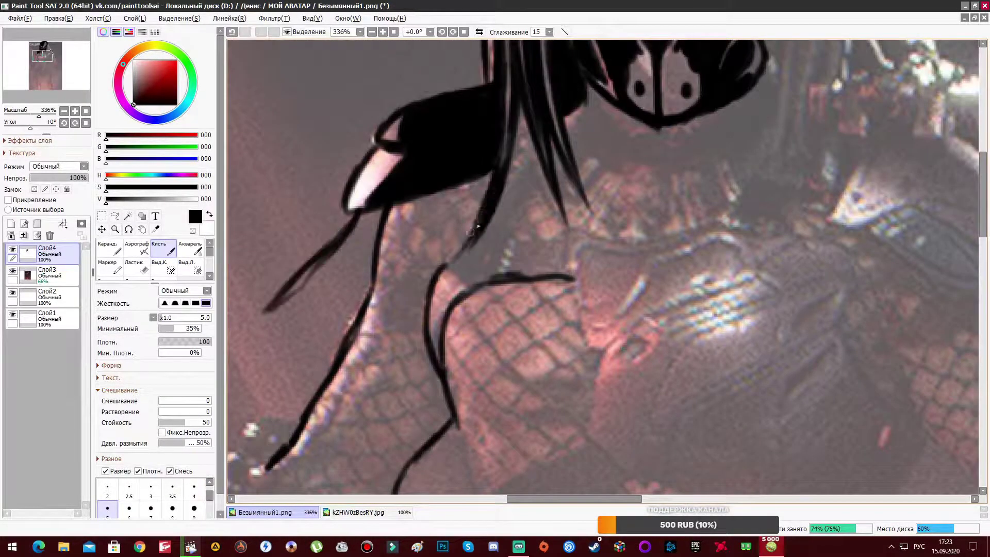
Step: Draw hair strands fanning down-left and start filling the hair mass black
{"action": "left_click_drag", "start_coordinate": [478, 226], "coordinate": [404, 332]}
{"action": "scroll", "coordinate": [464, 232], "scroll_direction": "down", "scroll_amount": 5}
{"action": "scroll", "coordinate": [464, 232], "scroll_direction": "left", "scroll_amount": 4}
{"action": "mouse_move", "coordinate": [469, 160]}
{"action": "left_mouse_down"}
{"action": "mouse_move", "coordinate": [361, 294]}
{"action": "mouse_move", "coordinate": [314, 299]}
{"action": "left_mouse_up"}
{"action": "left_click_drag", "start_coordinate": [464, 134], "coordinate": [248, 324]}
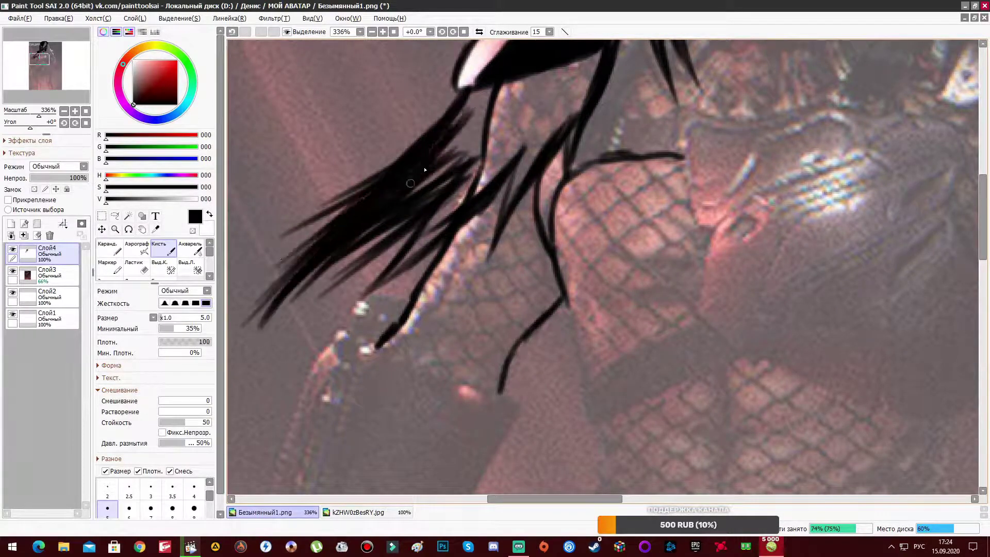
{"action": "left_click_drag", "start_coordinate": [410, 183], "coordinate": [464, 155]}
{"action": "left_click_drag", "start_coordinate": [463, 201], "coordinate": [515, 88]}
Step: Fill more of the hair mass solid black
{"action": "scroll", "coordinate": [479, 207], "scroll_direction": "up", "scroll_amount": 5}
{"action": "scroll", "coordinate": [480, 206], "scroll_direction": "right", "scroll_amount": 3}
{"action": "mouse_move", "coordinate": [413, 186]}
{"action": "left_mouse_down"}
{"action": "mouse_move", "coordinate": [470, 209]}
{"action": "mouse_move", "coordinate": [511, 288]}
{"action": "left_mouse_up"}
{"action": "left_click_drag", "start_coordinate": [495, 227], "coordinate": [376, 407]}
{"action": "left_click_drag", "start_coordinate": [464, 279], "coordinate": [361, 420]}
{"action": "scroll", "coordinate": [361, 299], "scroll_direction": "down", "scroll_amount": 5}
{"action": "scroll", "coordinate": [360, 299], "scroll_direction": "left", "scroll_amount": 2}
Step: Draw the forearm line and the boxy gauntlet outline, filling its left strip black
{"action": "left_click_drag", "start_coordinate": [387, 204], "coordinate": [304, 430]}
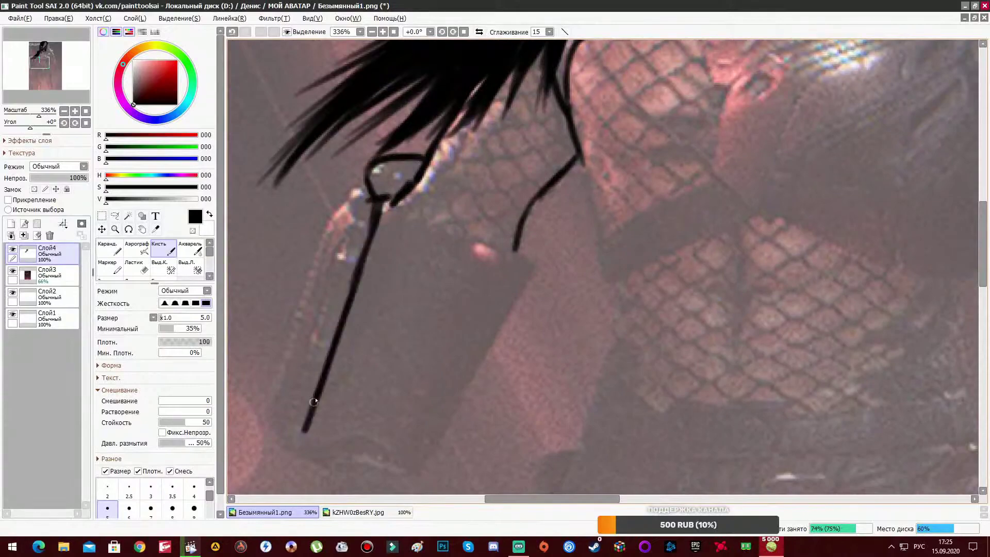
{"action": "scroll", "coordinate": [314, 401], "scroll_direction": "down", "scroll_amount": 5}
{"action": "left_click_drag", "start_coordinate": [320, 276], "coordinate": [443, 299]}
{"action": "left_click_drag", "start_coordinate": [407, 98], "coordinate": [502, 144]}
{"action": "left_click_drag", "start_coordinate": [559, 137], "coordinate": [459, 288]}
{"action": "scroll", "coordinate": [412, 232], "scroll_direction": "up", "scroll_amount": 3}
{"action": "mouse_move", "coordinate": [330, 345]}
{"action": "left_mouse_down"}
{"action": "mouse_move", "coordinate": [409, 158]}
{"action": "mouse_move", "coordinate": [335, 350]}
{"action": "left_mouse_up"}
{"action": "scroll", "coordinate": [340, 330], "scroll_direction": "up", "scroll_amount": 1}
{"action": "scroll", "coordinate": [340, 330], "scroll_direction": "left", "scroll_amount": 1}
{"action": "left_click_drag", "start_coordinate": [423, 181], "coordinate": [354, 362]}
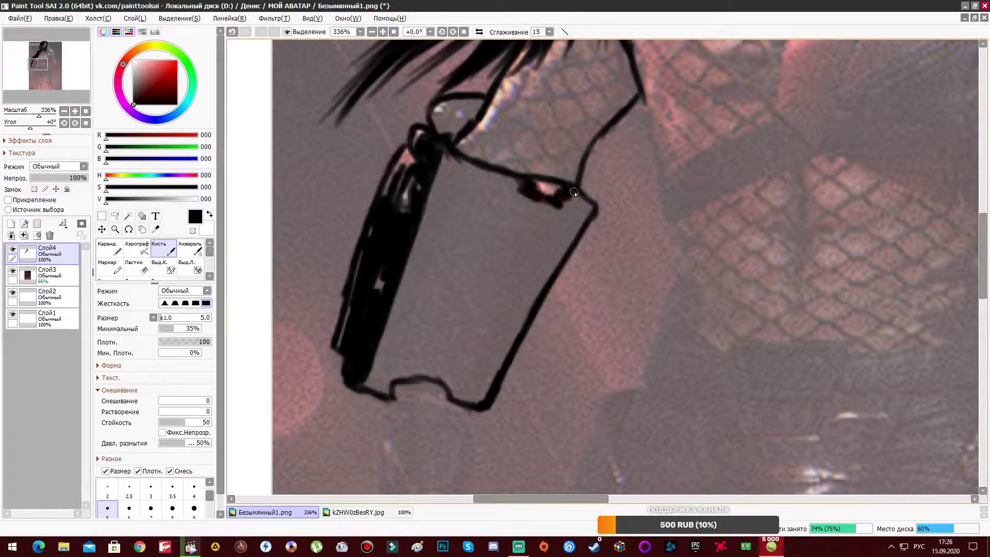
Step: Trace and thicken the gauntlet's right and top edges in black
{"action": "left_click_drag", "start_coordinate": [574, 192], "coordinate": [528, 286]}
{"action": "left_click_drag", "start_coordinate": [546, 217], "coordinate": [436, 139]}
{"action": "scroll", "coordinate": [448, 206], "scroll_direction": "up", "scroll_amount": 2}
{"action": "left_click_drag", "start_coordinate": [446, 202], "coordinate": [406, 241]}
{"action": "scroll", "coordinate": [412, 258], "scroll_direction": "down", "scroll_amount": 5}
Step: Outline the hand below the gauntlet and draw its claws
{"action": "left_click_drag", "start_coordinate": [424, 396], "coordinate": [417, 310]}
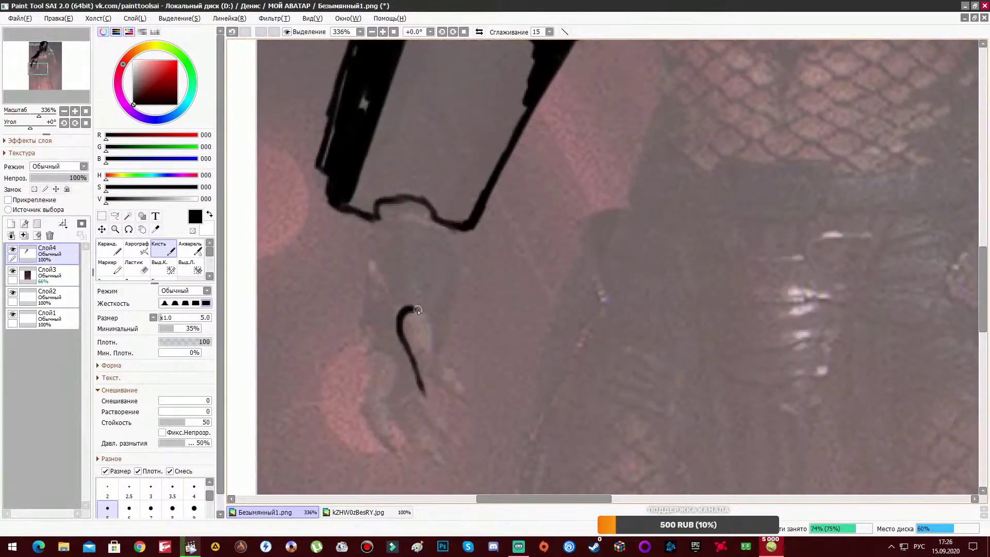
{"action": "left_click_drag", "start_coordinate": [443, 227], "coordinate": [423, 407]}
{"action": "left_click_drag", "start_coordinate": [361, 217], "coordinate": [402, 474]}
{"action": "left_click_drag", "start_coordinate": [371, 346], "coordinate": [412, 464]}
{"action": "scroll", "coordinate": [402, 361], "scroll_direction": "down", "scroll_amount": 5}
{"action": "left_click_drag", "start_coordinate": [340, 258], "coordinate": [407, 335]}
{"action": "mouse_move", "coordinate": [366, 258]}
{"action": "left_mouse_down"}
{"action": "mouse_move", "coordinate": [433, 315]}
{"action": "mouse_move", "coordinate": [390, 248]}
{"action": "left_mouse_up"}
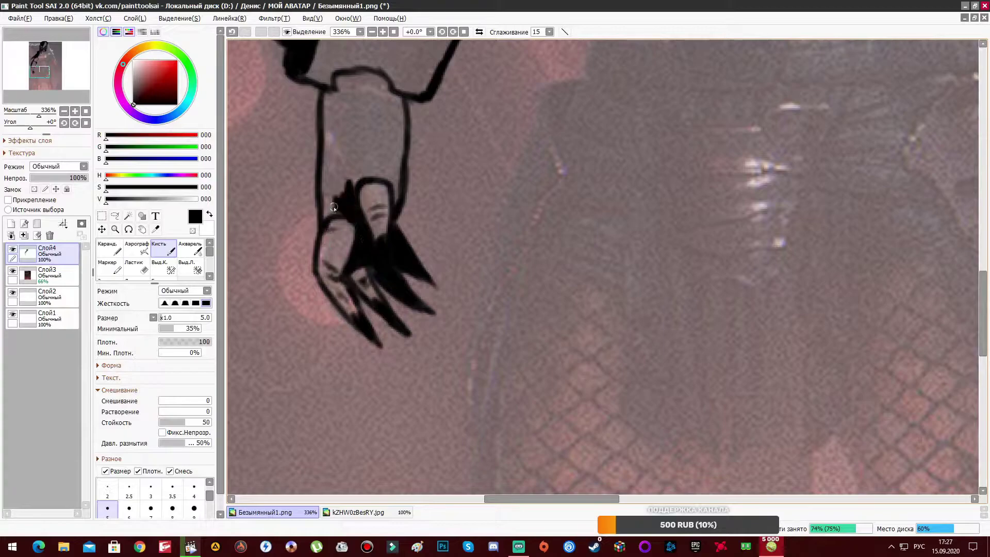
Step: Fill parts of the arm with solid black
{"action": "left_click_drag", "start_coordinate": [333, 206], "coordinate": [382, 103]}
{"action": "scroll", "coordinate": [361, 258], "scroll_direction": "up", "scroll_amount": 3}
{"action": "left_click_drag", "start_coordinate": [336, 232], "coordinate": [325, 268]}
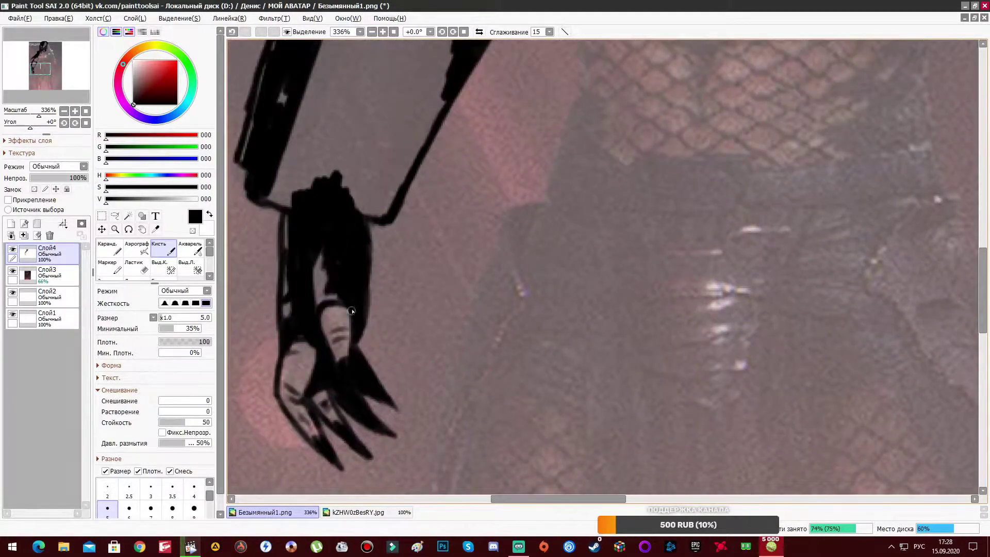
{"action": "scroll", "coordinate": [335, 258], "scroll_direction": "up", "scroll_amount": 3}
{"action": "mouse_move", "coordinate": [273, 196]}
{"action": "left_mouse_down"}
{"action": "mouse_move", "coordinate": [307, 314]}
{"action": "mouse_move", "coordinate": [372, 288]}
{"action": "mouse_move", "coordinate": [438, 155]}
{"action": "mouse_move", "coordinate": [402, 232]}
{"action": "mouse_move", "coordinate": [353, 77]}
{"action": "left_mouse_up"}
{"action": "scroll", "coordinate": [361, 103], "scroll_direction": "up", "scroll_amount": 3}
{"action": "scroll", "coordinate": [443, 184], "scroll_direction": "up", "scroll_amount": 3}
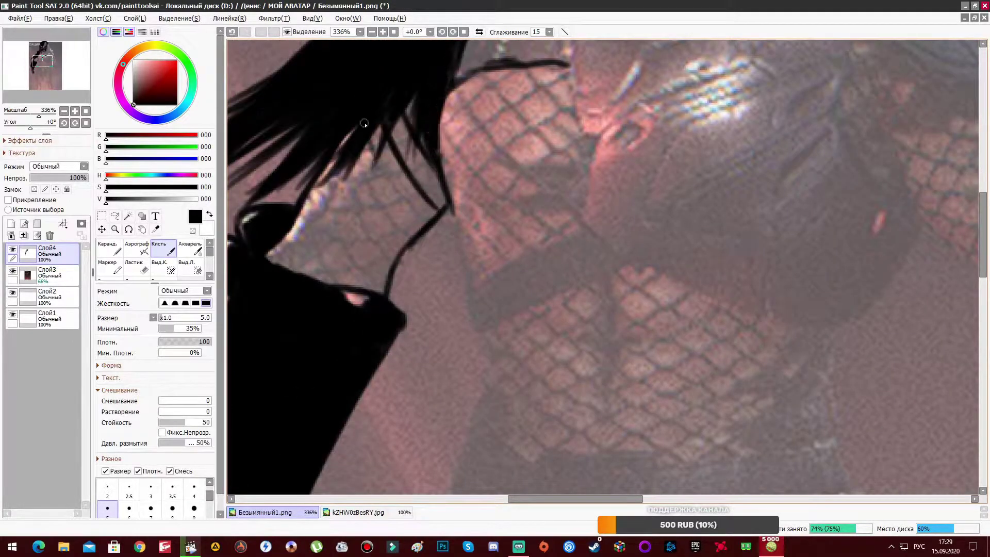
Step: Ink a crossing fishnet pattern over the pale arm
{"action": "left_click_drag", "start_coordinate": [412, 138], "coordinate": [361, 250]}
{"action": "left_click_drag", "start_coordinate": [378, 170], "coordinate": [327, 288]}
{"action": "left_click_drag", "start_coordinate": [335, 201], "coordinate": [286, 273]}
{"action": "left_click_drag", "start_coordinate": [304, 212], "coordinate": [436, 186]}
{"action": "left_click_drag", "start_coordinate": [286, 241], "coordinate": [428, 221]}
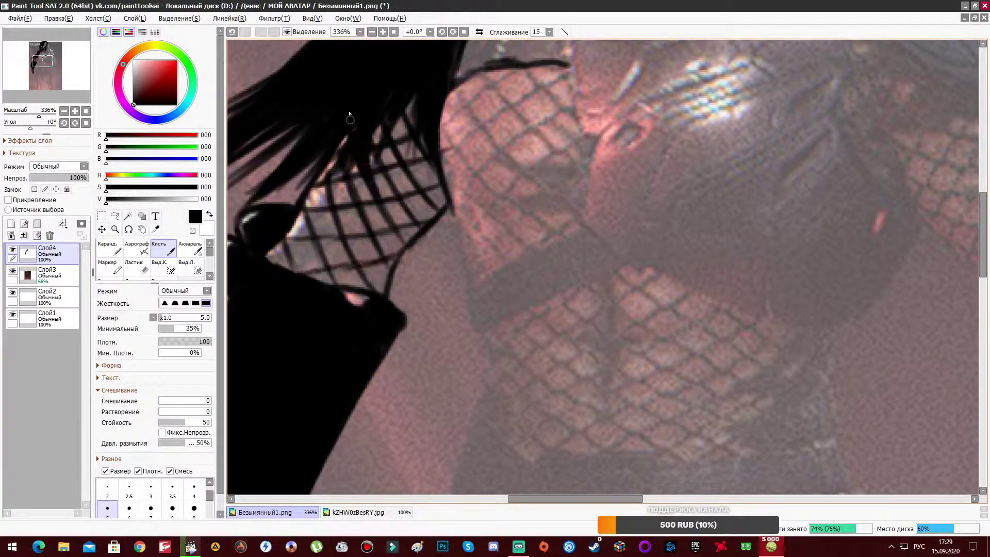
Step: Paint hair strands hanging down over the fishnet arm
{"action": "left_click_drag", "start_coordinate": [350, 120], "coordinate": [333, 247]}
{"action": "left_click_drag", "start_coordinate": [348, 155], "coordinate": [304, 278]}
{"action": "left_click_drag", "start_coordinate": [330, 176], "coordinate": [297, 257]}
{"action": "left_click_drag", "start_coordinate": [312, 206], "coordinate": [282, 248]}
{"action": "scroll", "coordinate": [303, 212], "scroll_direction": "down", "scroll_amount": 3}
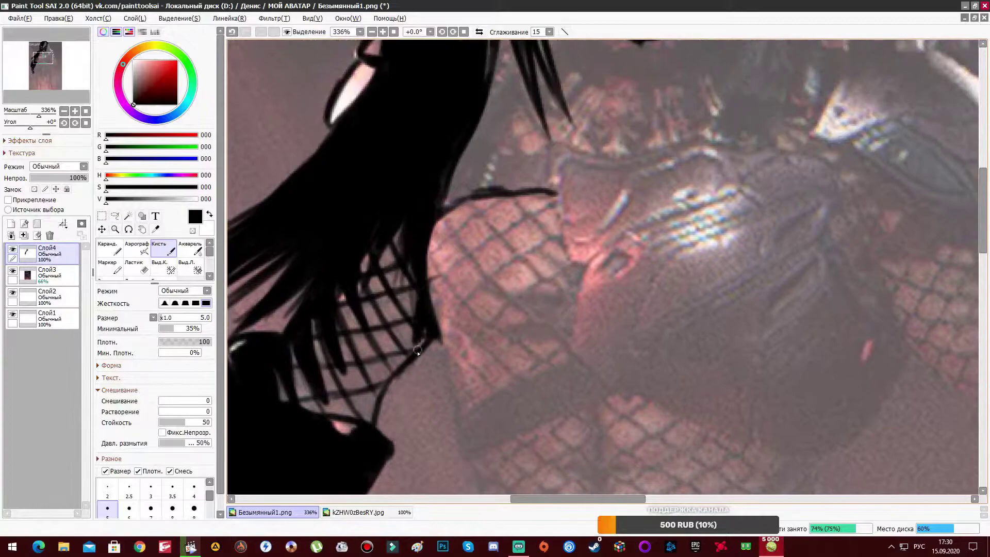
{"action": "scroll", "coordinate": [361, 309], "scroll_direction": "down", "scroll_amount": 3}
{"action": "scroll", "coordinate": [374, 321], "scroll_direction": "down", "scroll_amount": 3}
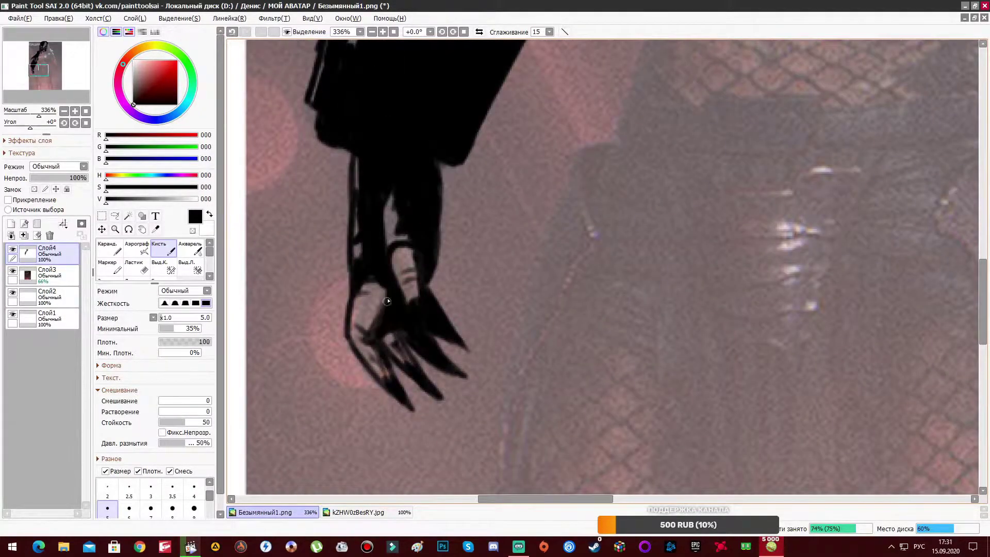
{"action": "scroll", "coordinate": [387, 301], "scroll_direction": "up", "scroll_amount": 9}
Step: Undo the stray stroke and reset the paint colour to black
{"action": "key", "text": "ctrl+z"}
{"action": "left_click", "coordinate": [553, 113], "text": "alt"}
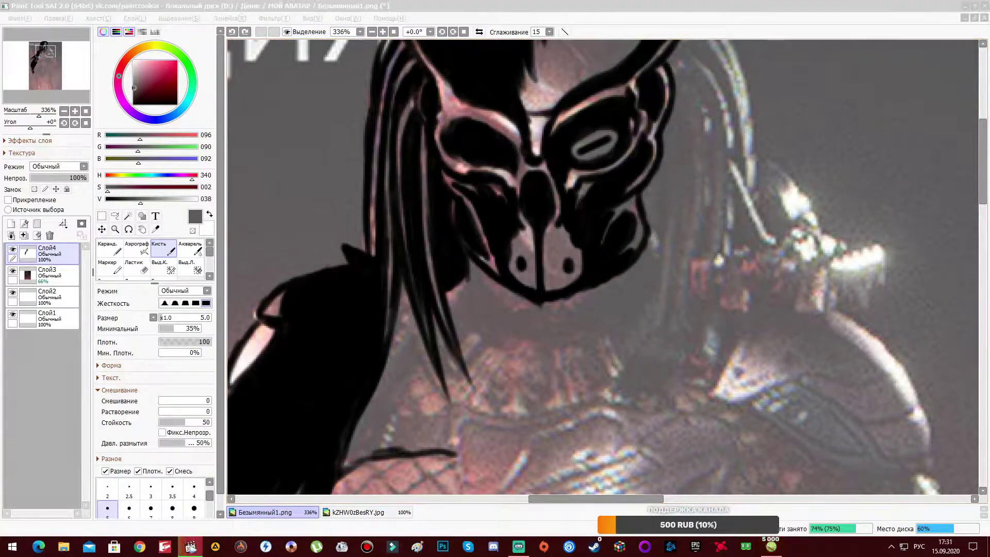
{"action": "left_click", "coordinate": [322, 253], "text": "alt"}
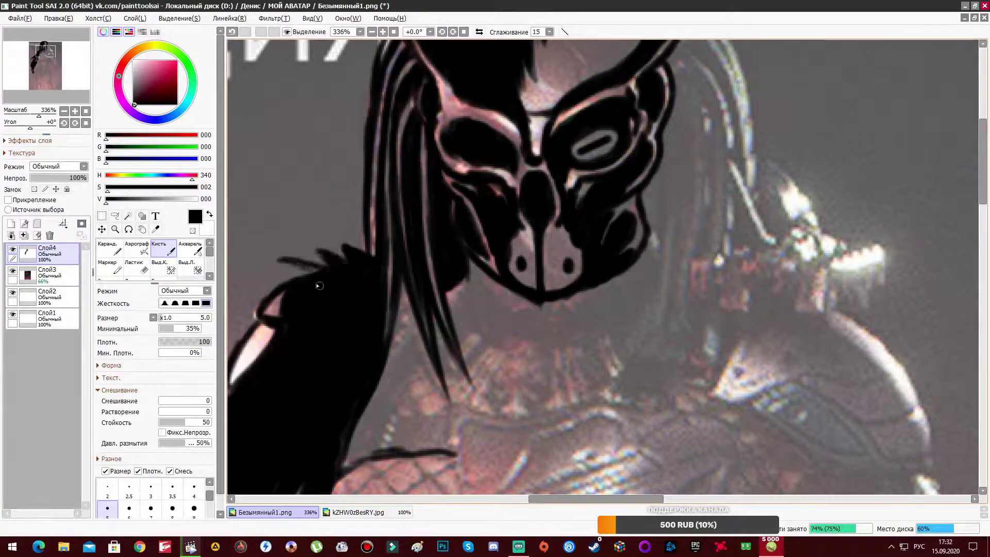
{"action": "scroll", "coordinate": [314, 253], "scroll_direction": "down", "scroll_amount": 9}
Step: Ink curved strokes along the hand's left edge
{"action": "left_click_drag", "start_coordinate": [402, 135], "coordinate": [355, 237]}
{"action": "mouse_move", "coordinate": [375, 199]}
{"action": "left_mouse_down"}
{"action": "mouse_move", "coordinate": [331, 415]}
{"action": "mouse_move", "coordinate": [324, 399]}
{"action": "left_mouse_up"}
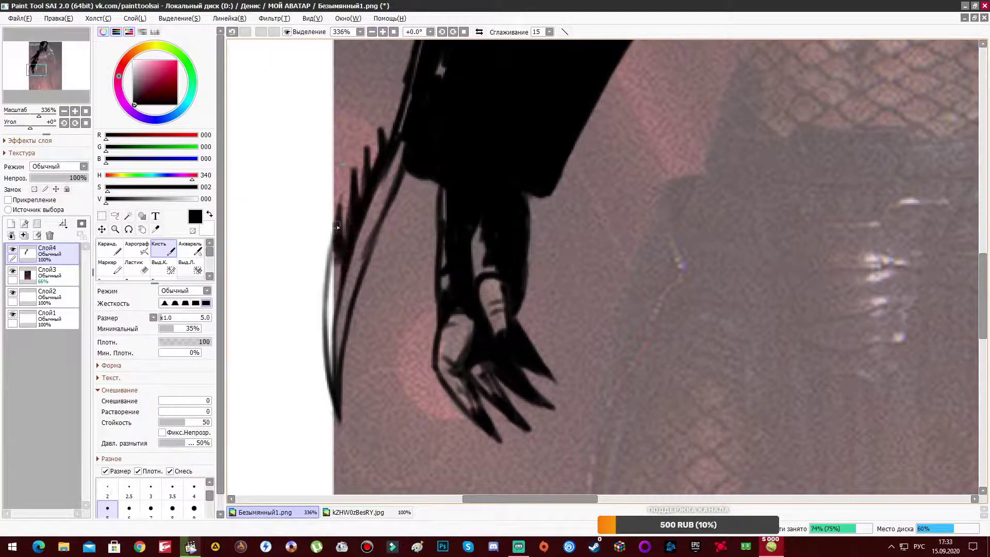
{"action": "left_click_drag", "start_coordinate": [337, 226], "coordinate": [330, 381]}
{"action": "left_click_drag", "start_coordinate": [381, 155], "coordinate": [356, 366]}
{"action": "scroll", "coordinate": [361, 258], "scroll_direction": "up", "scroll_amount": 5}
Step: Pan to the masked face and begin inking below the chin
{"action": "mouse_move", "coordinate": [567, 103]}
{"action": "left_mouse_down"}
{"action": "mouse_move", "coordinate": [389, 286]}
{"action": "mouse_move", "coordinate": [466, 349]}
{"action": "left_mouse_up"}
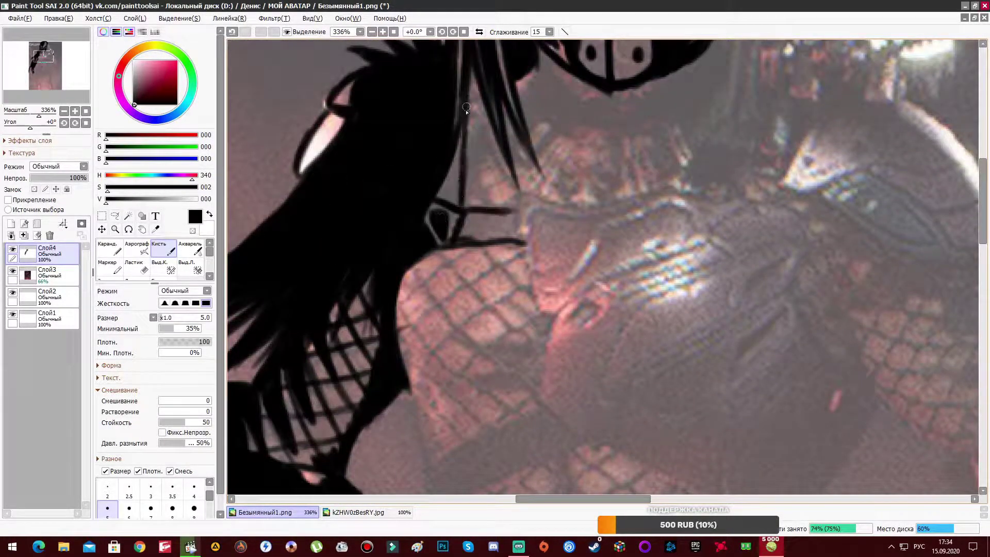
{"action": "left_click_drag", "start_coordinate": [466, 116], "coordinate": [438, 196]}
{"action": "mouse_move", "coordinate": [557, 170]}
{"action": "left_mouse_down"}
{"action": "mouse_move", "coordinate": [454, 160]}
{"action": "mouse_move", "coordinate": [472, 191]}
{"action": "left_mouse_up"}
Step: Draw the skull ornament's eyes and tusks below the mask's chin
{"action": "left_click_drag", "start_coordinate": [489, 178], "coordinate": [506, 176]}
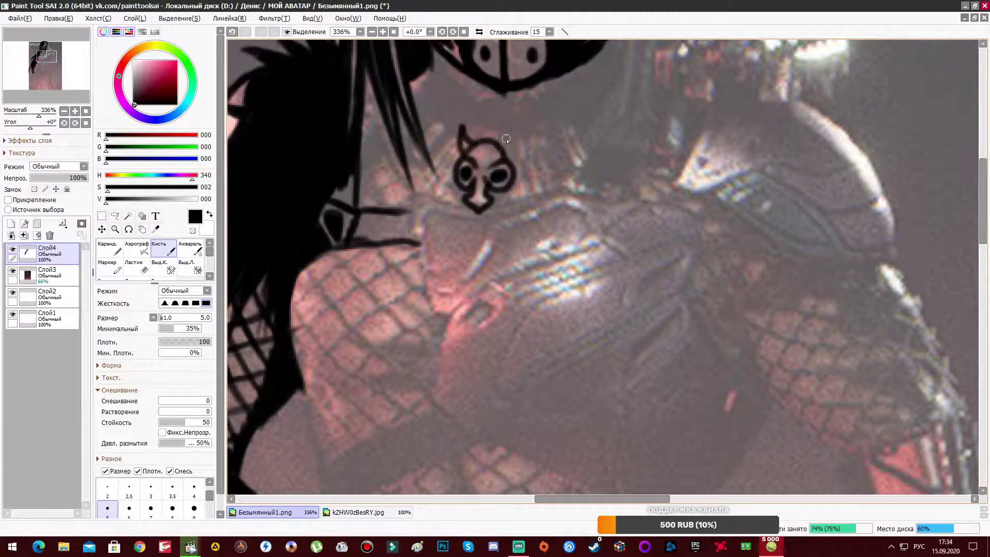
{"action": "scroll", "coordinate": [544, 158], "scroll_direction": "up", "scroll_amount": 5}
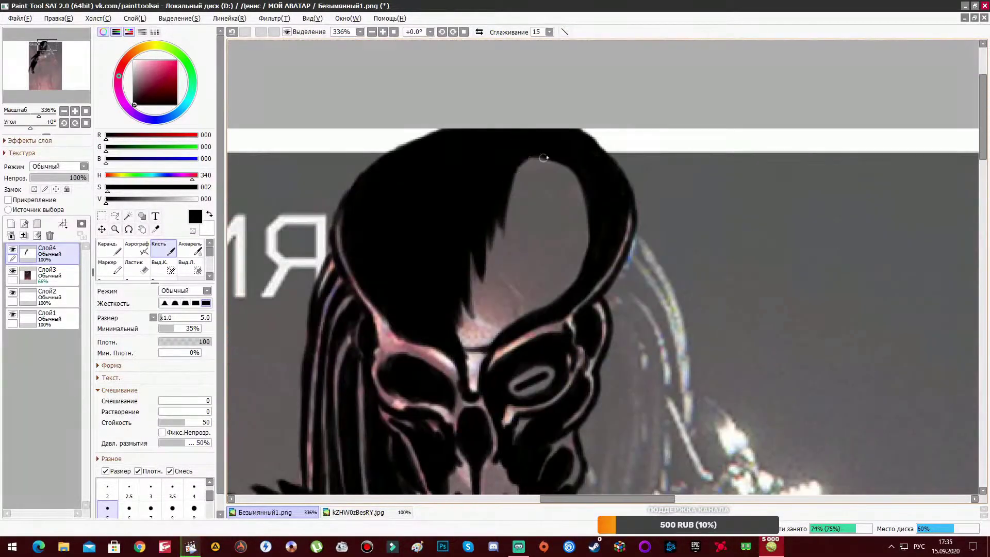
{"action": "scroll", "coordinate": [534, 162], "scroll_direction": "down", "scroll_amount": 5}
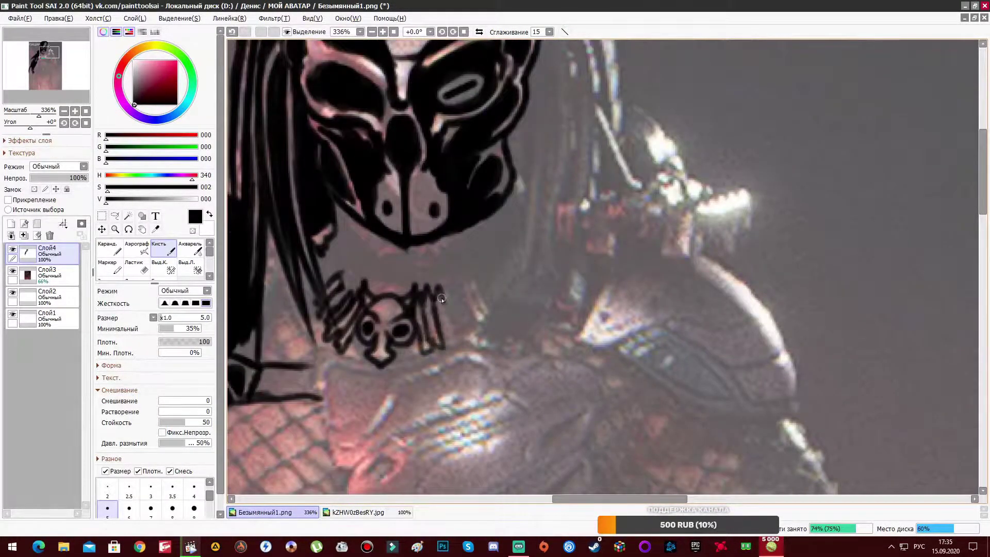
{"action": "left_click_drag", "start_coordinate": [442, 299], "coordinate": [454, 341]}
{"action": "left_click_drag", "start_coordinate": [457, 277], "coordinate": [474, 285]}
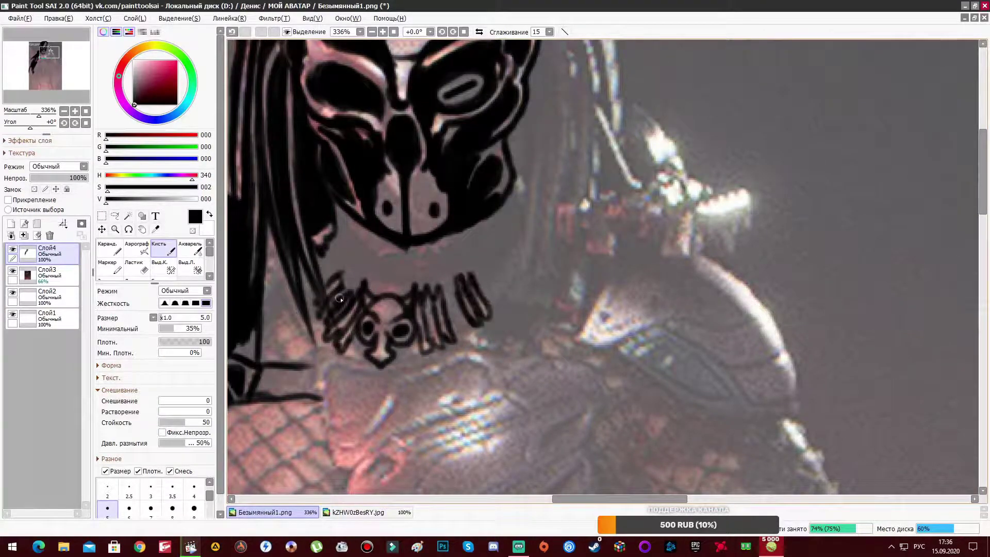
{"action": "left_click_drag", "start_coordinate": [341, 299], "coordinate": [357, 247]}
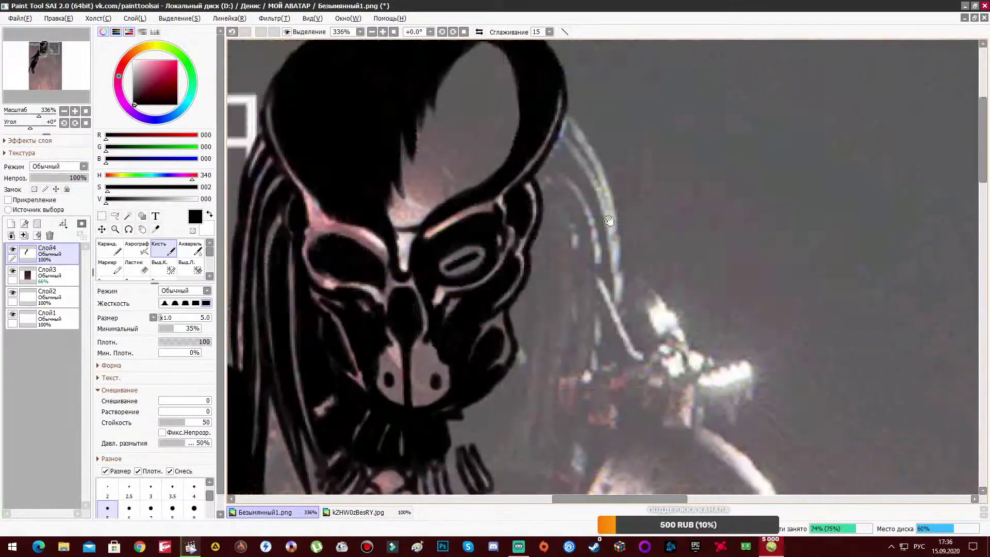
Step: Ink a black boxy shoulder cannon with a mount arm extending left
{"action": "left_click_drag", "start_coordinate": [429, 269], "coordinate": [376, 335]}
{"action": "mouse_move", "coordinate": [616, 325]}
{"action": "left_mouse_down"}
{"action": "mouse_move", "coordinate": [691, 255]}
{"action": "mouse_move", "coordinate": [617, 325]}
{"action": "left_mouse_up"}
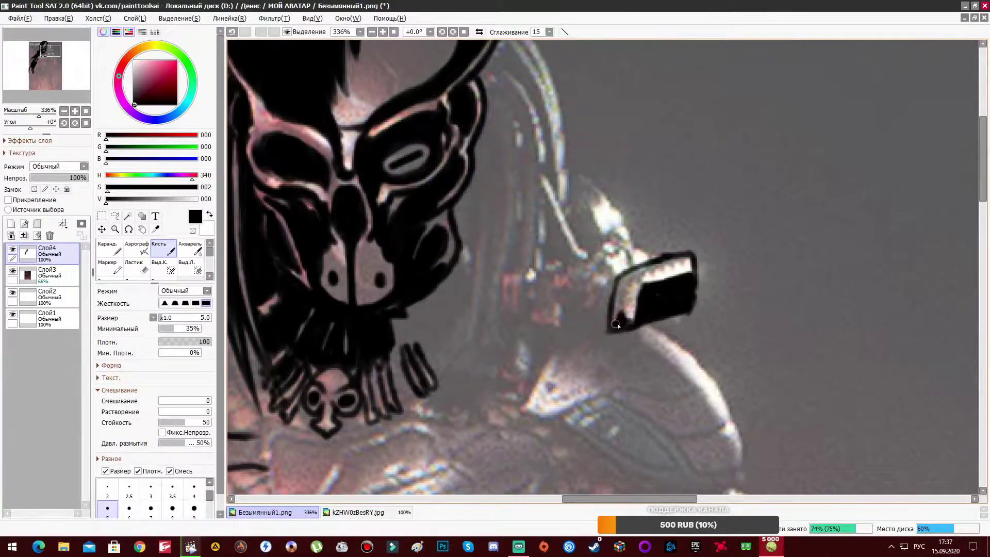
{"action": "mouse_move", "coordinate": [649, 271]}
{"action": "left_mouse_down"}
{"action": "mouse_move", "coordinate": [600, 244]}
{"action": "mouse_move", "coordinate": [546, 263]}
{"action": "mouse_move", "coordinate": [592, 196]}
{"action": "mouse_move", "coordinate": [544, 361]}
{"action": "left_mouse_up"}
{"action": "left_click_drag", "start_coordinate": [561, 206], "coordinate": [515, 289]}
{"action": "left_click_drag", "start_coordinate": [634, 278], "coordinate": [547, 304]}
Step: Trace and fill the curved hair edge down to the cannon mount
{"action": "mouse_move", "coordinate": [700, 267]}
{"action": "left_mouse_down"}
{"action": "mouse_move", "coordinate": [598, 241]}
{"action": "mouse_move", "coordinate": [698, 231]}
{"action": "left_mouse_up"}
{"action": "mouse_move", "coordinate": [515, 67]}
{"action": "left_mouse_down"}
{"action": "mouse_move", "coordinate": [570, 237]}
{"action": "mouse_move", "coordinate": [541, 237]}
{"action": "mouse_move", "coordinate": [549, 287]}
{"action": "mouse_move", "coordinate": [563, 274]}
{"action": "mouse_move", "coordinate": [579, 193]}
{"action": "mouse_move", "coordinate": [603, 211]}
{"action": "left_mouse_up"}
{"action": "left_click_drag", "start_coordinate": [559, 188], "coordinate": [581, 260]}
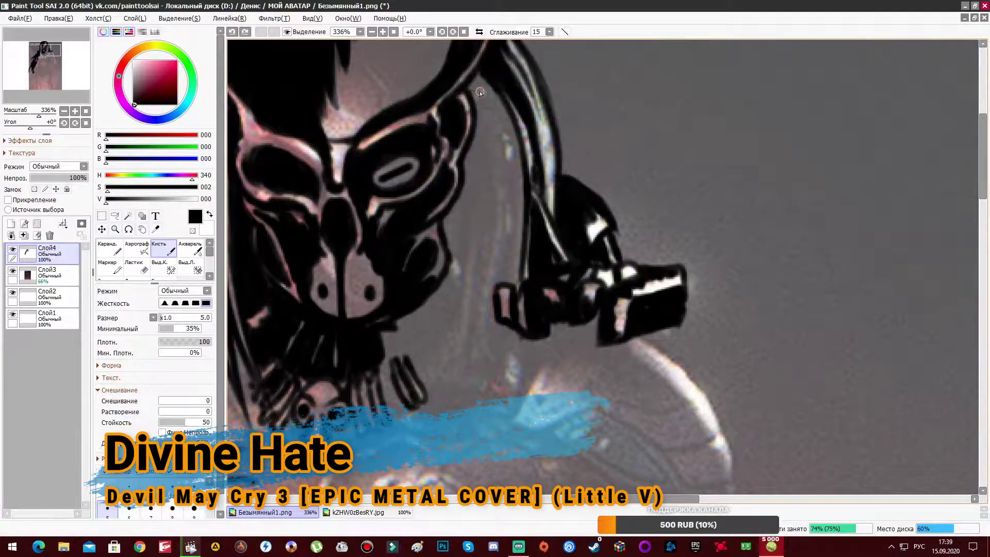
{"action": "left_click_drag", "start_coordinate": [502, 107], "coordinate": [515, 292]}
{"action": "mouse_move", "coordinate": [471, 90]}
{"action": "left_mouse_down"}
{"action": "mouse_move", "coordinate": [512, 196]}
{"action": "mouse_move", "coordinate": [420, 240]}
{"action": "left_mouse_up"}
{"action": "left_click_drag", "start_coordinate": [448, 196], "coordinate": [452, 281]}
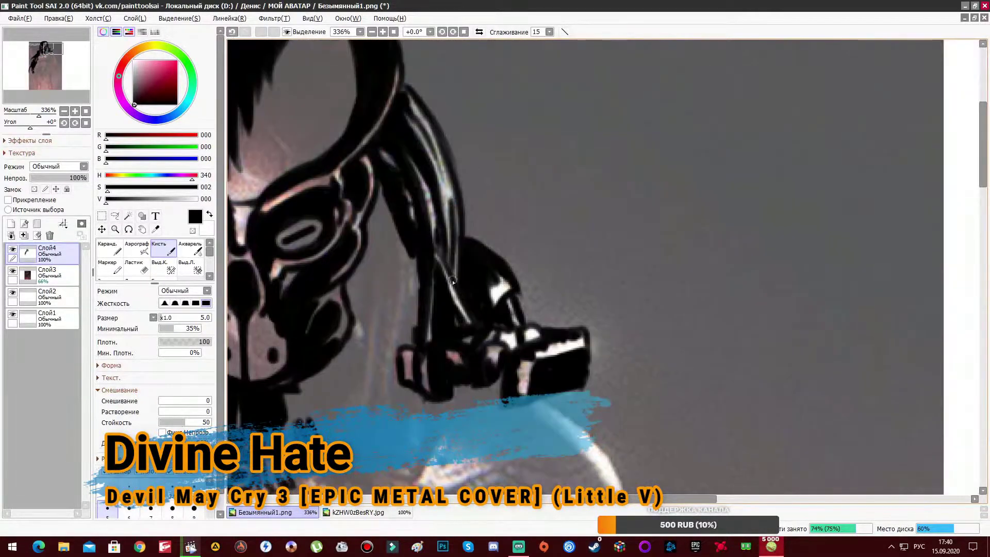
{"action": "scroll", "coordinate": [442, 143], "scroll_direction": "down", "scroll_amount": 3}
Step: Draw thin black hair strands hanging past the cannon mount
{"action": "left_click_drag", "start_coordinate": [460, 129], "coordinate": [435, 305]}
{"action": "left_click_drag", "start_coordinate": [441, 137], "coordinate": [433, 306]}
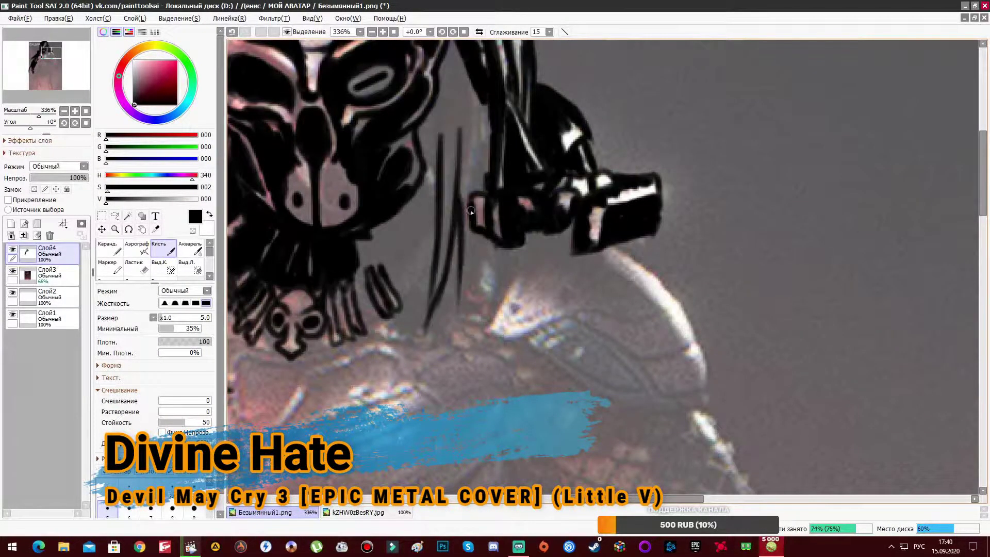
{"action": "mouse_move", "coordinate": [477, 111]}
{"action": "left_mouse_down"}
{"action": "mouse_move", "coordinate": [464, 322]}
{"action": "mouse_move", "coordinate": [472, 286]}
{"action": "left_mouse_up"}
{"action": "left_click_drag", "start_coordinate": [471, 85], "coordinate": [464, 266]}
{"action": "scroll", "coordinate": [463, 232], "scroll_direction": "up", "scroll_amount": 3}
{"action": "left_click_drag", "start_coordinate": [474, 106], "coordinate": [448, 222]}
{"action": "left_click_drag", "start_coordinate": [459, 160], "coordinate": [433, 381]}
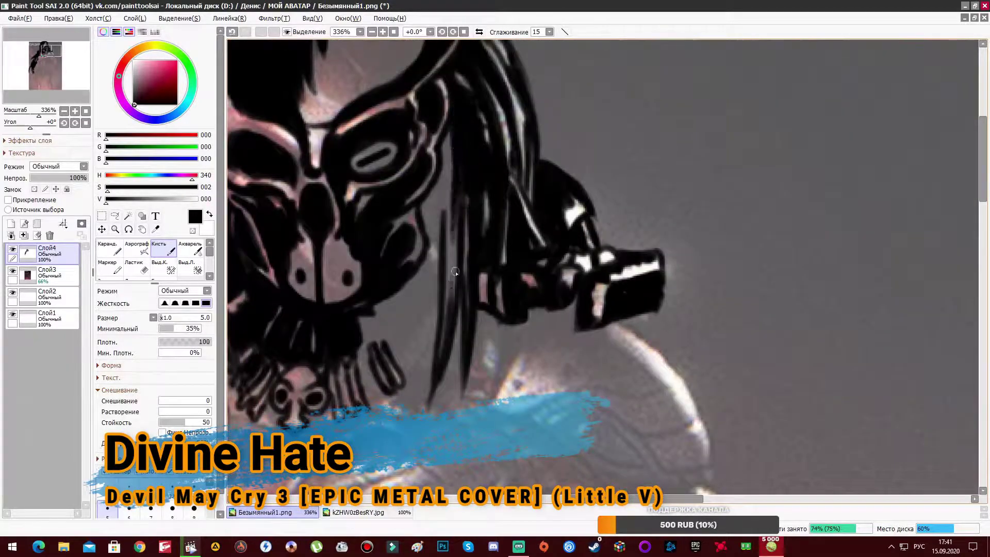
{"action": "left_click_drag", "start_coordinate": [458, 186], "coordinate": [452, 324]}
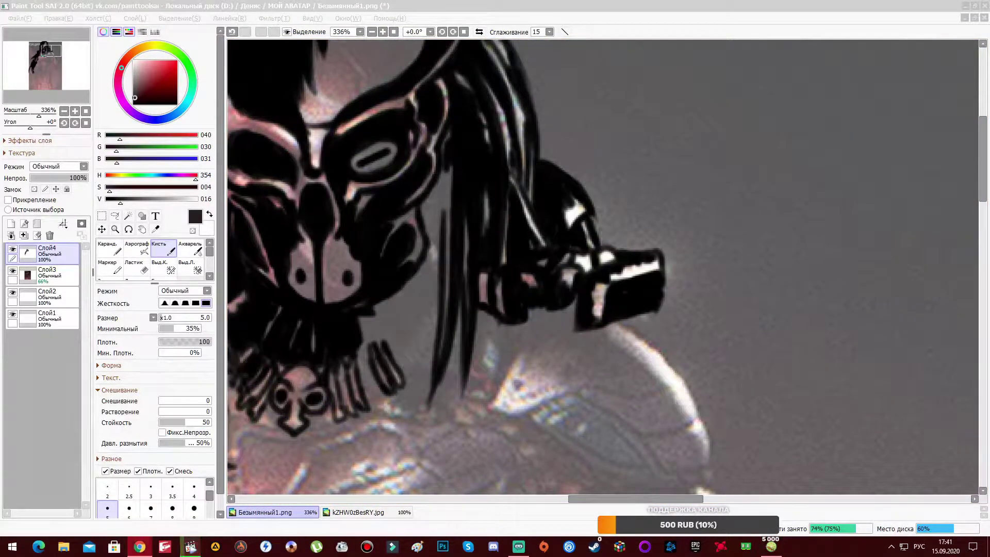
Step: Return to SAI and drag the V slider to 0 for pure black
{"action": "key", "text": "alt+Tab"}
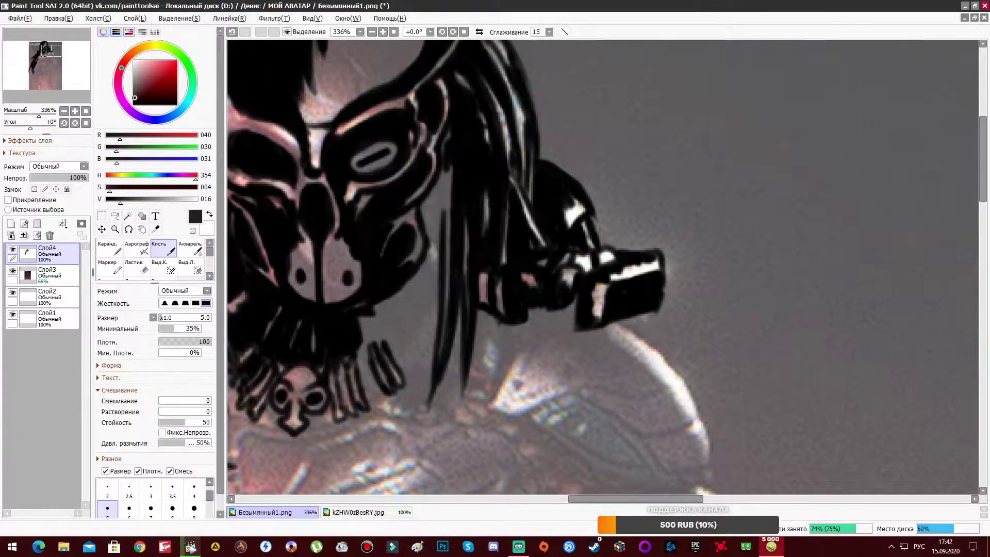
{"action": "left_click_drag", "start_coordinate": [116, 204], "coordinate": [106, 202]}
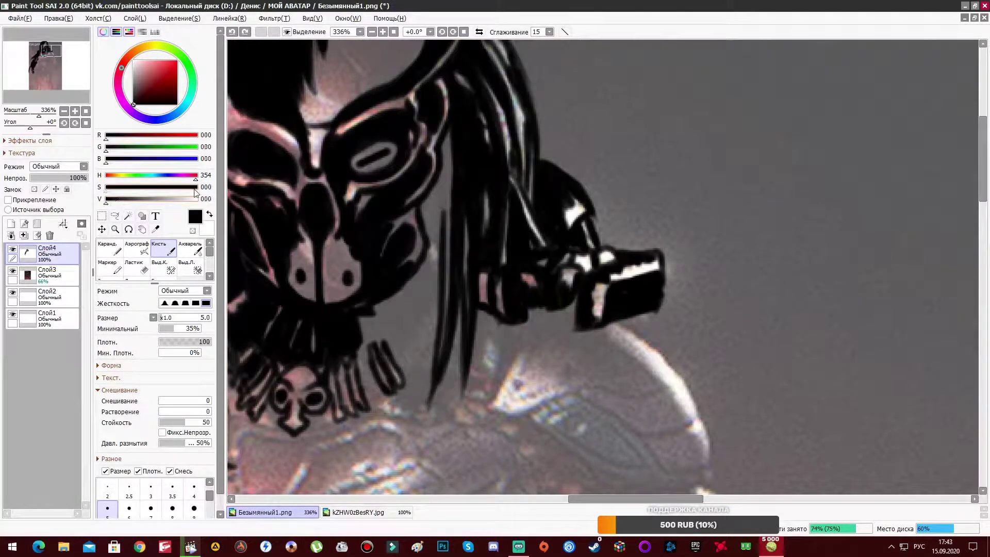
{"action": "mouse_move", "coordinate": [359, 355]}
{"action": "left_mouse_down"}
{"action": "mouse_move", "coordinate": [463, 146]}
{"action": "mouse_move", "coordinate": [509, 95]}
{"action": "left_mouse_up"}
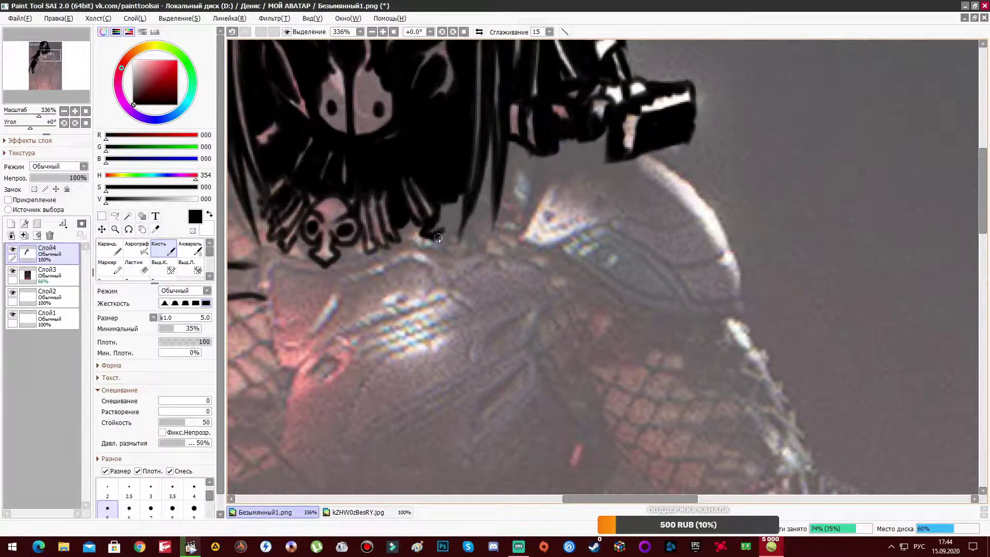
Step: Draw the V-shaped chest line below the masked jaw
{"action": "left_click_drag", "start_coordinate": [508, 178], "coordinate": [581, 224]}
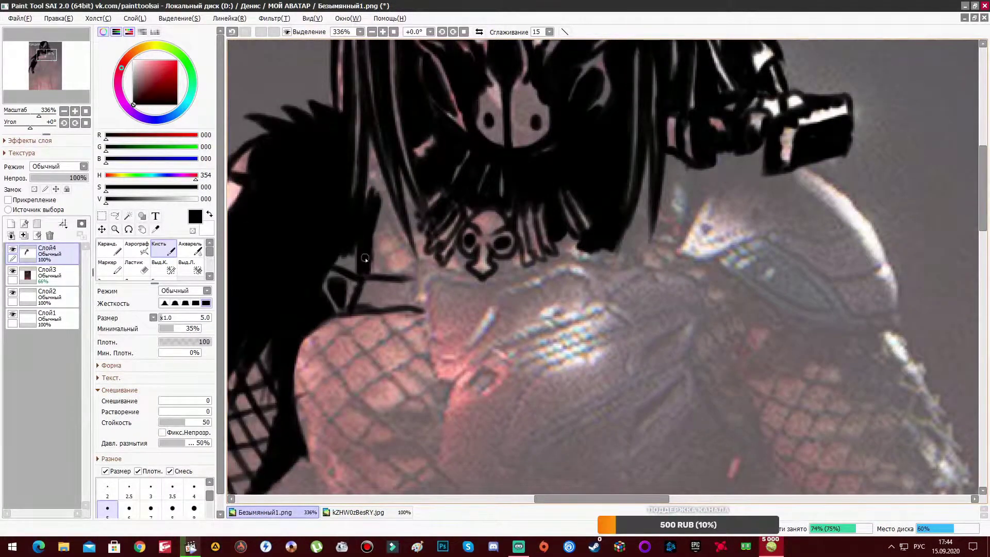
{"action": "left_click_drag", "start_coordinate": [462, 274], "coordinate": [446, 387]}
{"action": "mouse_move", "coordinate": [446, 387]}
{"action": "left_mouse_down"}
{"action": "mouse_move", "coordinate": [466, 294]}
{"action": "mouse_move", "coordinate": [710, 259]}
{"action": "left_mouse_up"}
Step: Outline the torso and the band across the body, thickening its lower edge
{"action": "scroll", "coordinate": [462, 229], "scroll_direction": "down", "scroll_amount": 5}
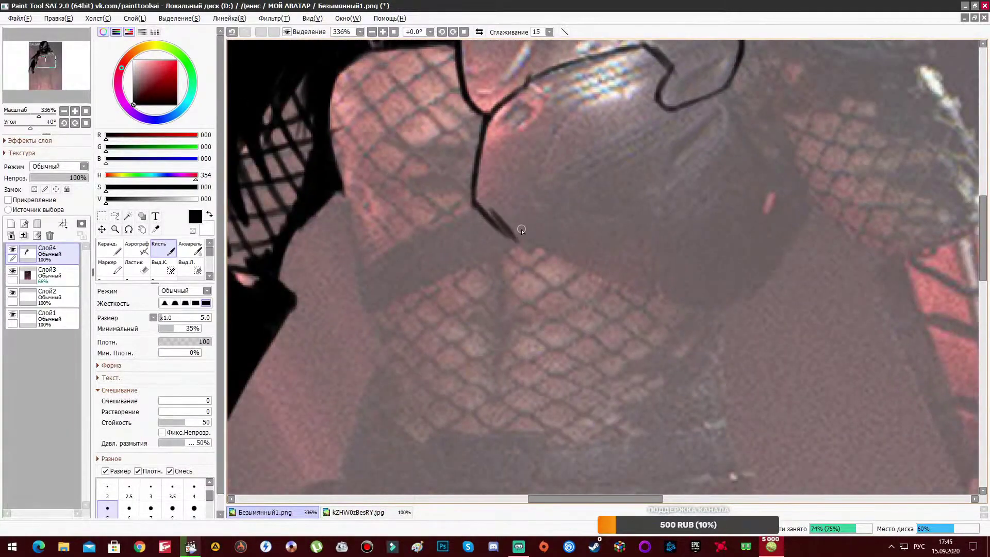
{"action": "mouse_move", "coordinate": [469, 109]}
{"action": "left_mouse_down"}
{"action": "mouse_move", "coordinate": [763, 150]}
{"action": "mouse_move", "coordinate": [840, 139]}
{"action": "left_mouse_up"}
{"action": "mouse_move", "coordinate": [417, 161]}
{"action": "left_mouse_down"}
{"action": "mouse_move", "coordinate": [437, 277]}
{"action": "mouse_move", "coordinate": [482, 232]}
{"action": "mouse_move", "coordinate": [577, 273]}
{"action": "left_mouse_up"}
{"action": "left_click_drag", "start_coordinate": [531, 240], "coordinate": [642, 180]}
{"action": "mouse_move", "coordinate": [529, 284]}
{"action": "left_mouse_down"}
{"action": "mouse_move", "coordinate": [681, 217]}
{"action": "mouse_move", "coordinate": [587, 233]}
{"action": "mouse_move", "coordinate": [529, 263]}
{"action": "mouse_move", "coordinate": [675, 216]}
{"action": "left_mouse_up"}
{"action": "left_click_drag", "start_coordinate": [582, 153], "coordinate": [443, 215]}
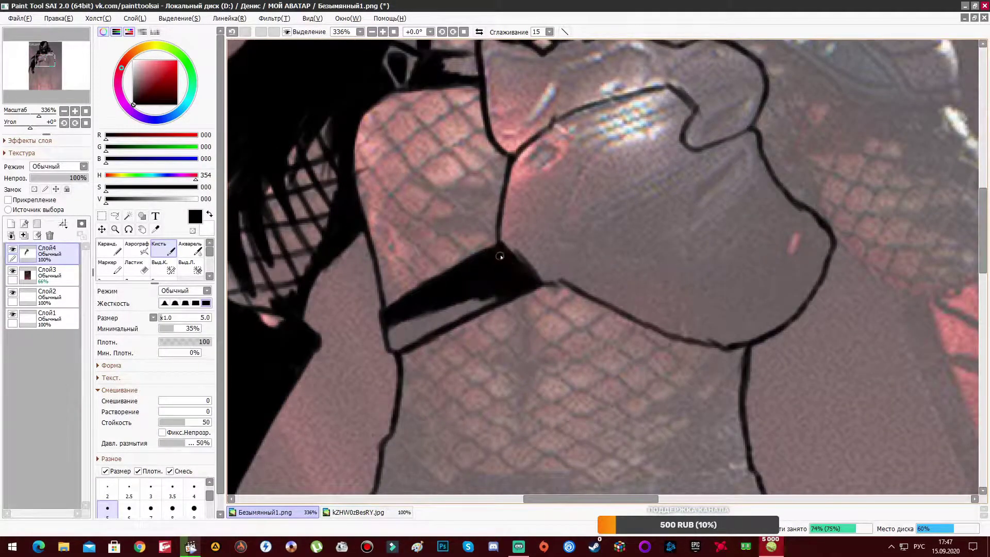
Step: Add short detail strokes on the chest armour plate
{"action": "left_click_drag", "start_coordinate": [535, 111], "coordinate": [378, 218]}
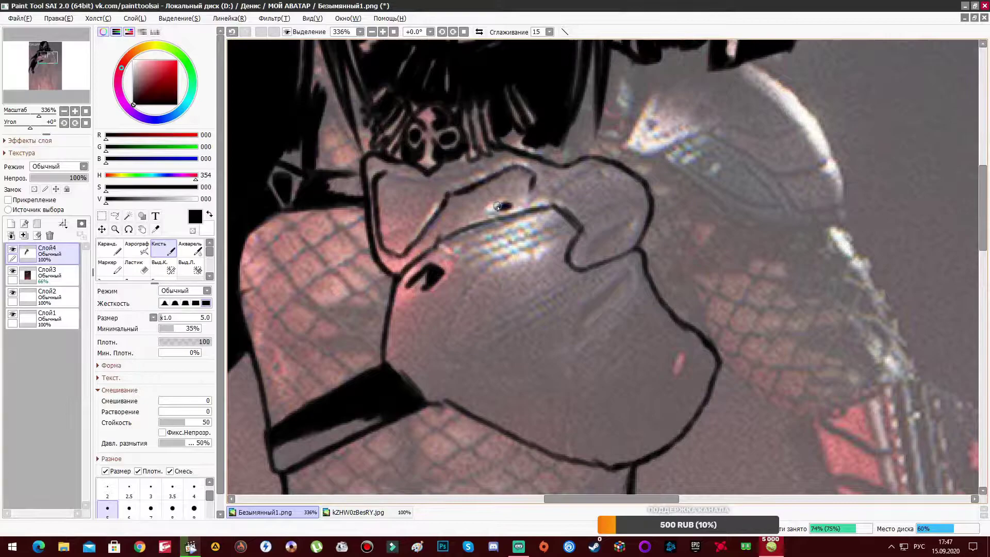
{"action": "left_click_drag", "start_coordinate": [594, 239], "coordinate": [546, 175]}
{"action": "left_click_drag", "start_coordinate": [485, 247], "coordinate": [477, 271]}
{"action": "left_click_drag", "start_coordinate": [516, 232], "coordinate": [500, 158]}
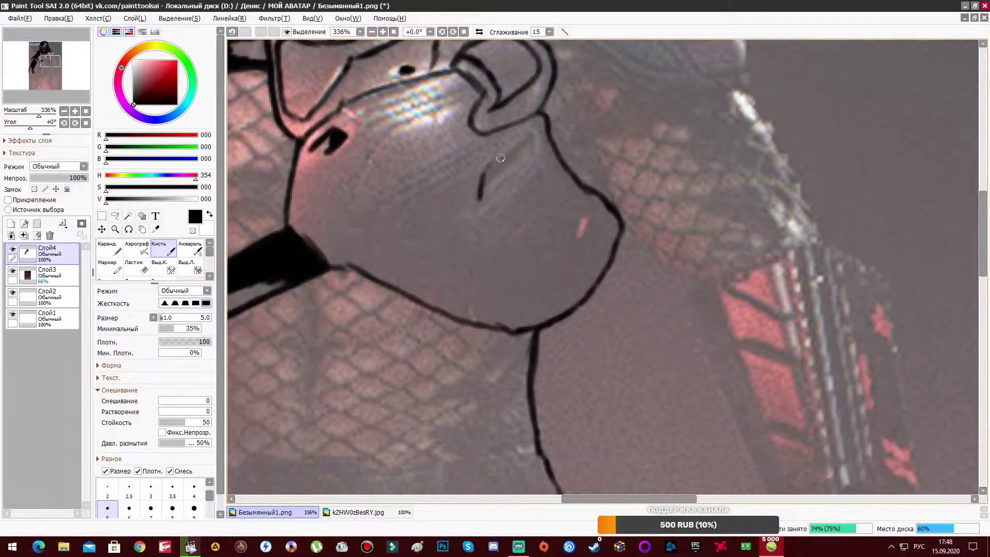
Step: Draw the armour plate's detail lines, right edge and long downward contours
{"action": "left_click_drag", "start_coordinate": [500, 192], "coordinate": [563, 277]}
{"action": "left_click_drag", "start_coordinate": [521, 165], "coordinate": [427, 207]}
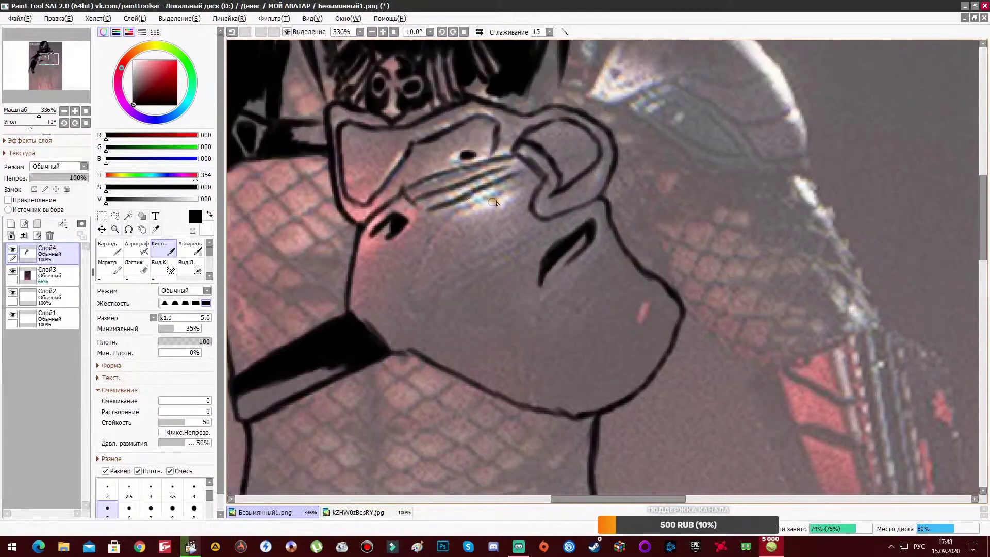
{"action": "mouse_move", "coordinate": [534, 216]}
{"action": "left_mouse_down"}
{"action": "mouse_move", "coordinate": [403, 304]}
{"action": "mouse_move", "coordinate": [444, 364]}
{"action": "left_mouse_up"}
{"action": "left_click_drag", "start_coordinate": [587, 214], "coordinate": [445, 338]}
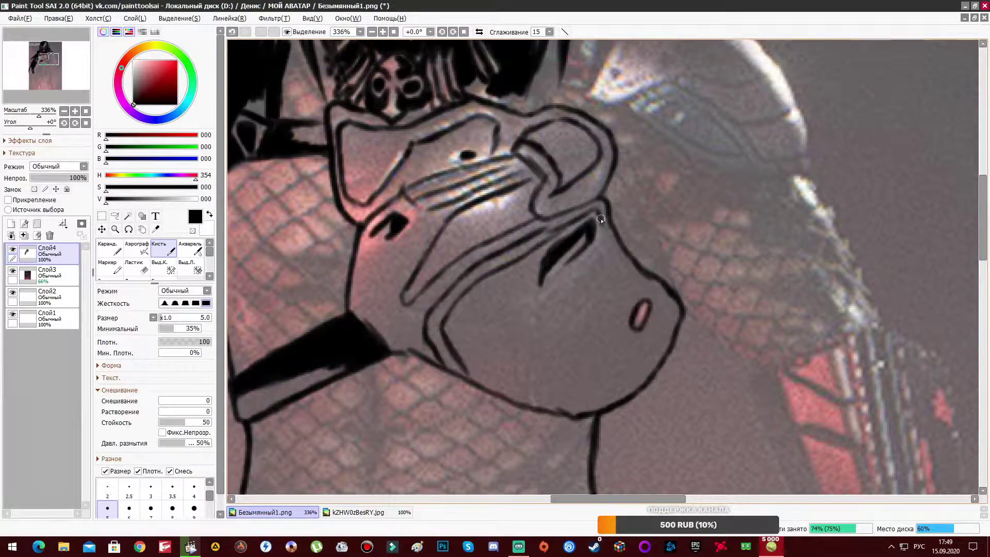
{"action": "left_click_drag", "start_coordinate": [600, 220], "coordinate": [670, 356]}
{"action": "left_click_drag", "start_coordinate": [593, 242], "coordinate": [525, 402]}
{"action": "left_click_drag", "start_coordinate": [533, 255], "coordinate": [510, 392]}
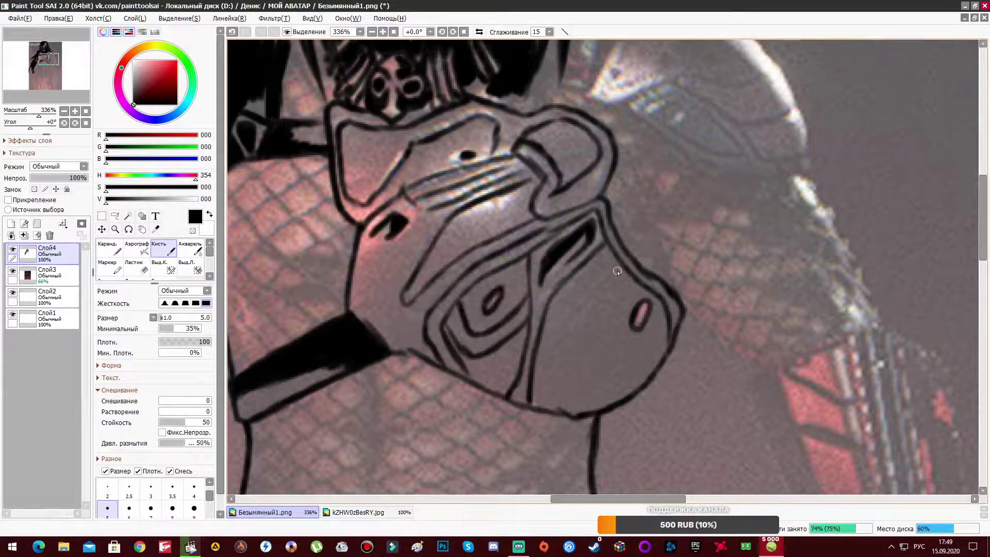
Step: Cross-hatch the left side of the neck with diagonal and curved lines
{"action": "mouse_move", "coordinate": [277, 94]}
{"action": "left_mouse_down"}
{"action": "mouse_move", "coordinate": [393, 205]}
{"action": "mouse_move", "coordinate": [384, 121]}
{"action": "left_mouse_up"}
{"action": "left_click_drag", "start_coordinate": [361, 180], "coordinate": [456, 283]}
{"action": "left_click_drag", "start_coordinate": [330, 196], "coordinate": [384, 265]}
{"action": "left_click_drag", "start_coordinate": [315, 227], "coordinate": [454, 325]}
{"action": "left_click_drag", "start_coordinate": [314, 278], "coordinate": [405, 358]}
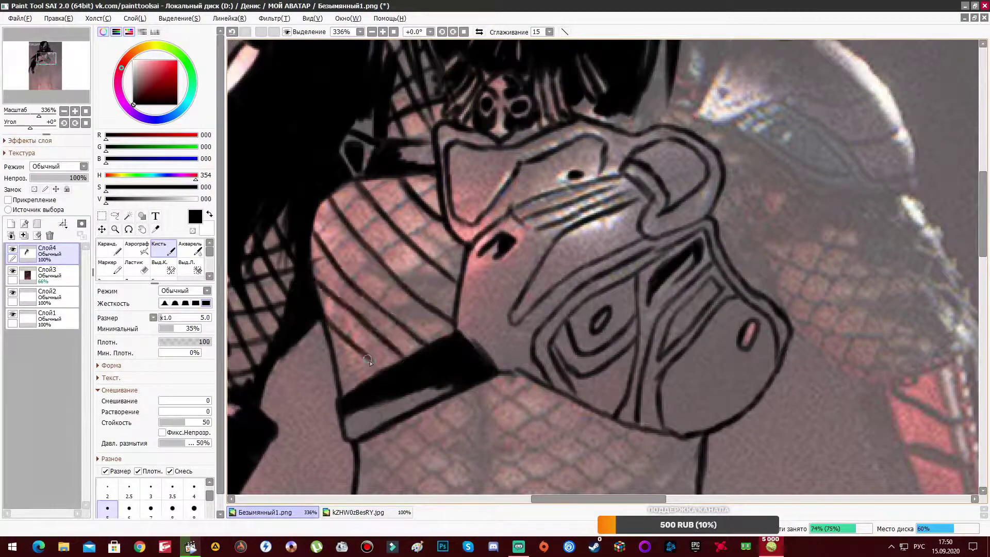
{"action": "mouse_move", "coordinate": [387, 178]}
{"action": "left_mouse_down"}
{"action": "mouse_move", "coordinate": [311, 268]}
{"action": "mouse_move", "coordinate": [407, 199]}
{"action": "left_mouse_up"}
{"action": "mouse_move", "coordinate": [337, 353]}
{"action": "left_mouse_down"}
{"action": "mouse_move", "coordinate": [435, 214]}
{"action": "mouse_move", "coordinate": [454, 237]}
{"action": "left_mouse_up"}
{"action": "left_click_drag", "start_coordinate": [402, 253], "coordinate": [464, 220]}
{"action": "left_click_drag", "start_coordinate": [336, 258], "coordinate": [459, 278]}
{"action": "left_click_drag", "start_coordinate": [335, 309], "coordinate": [447, 322]}
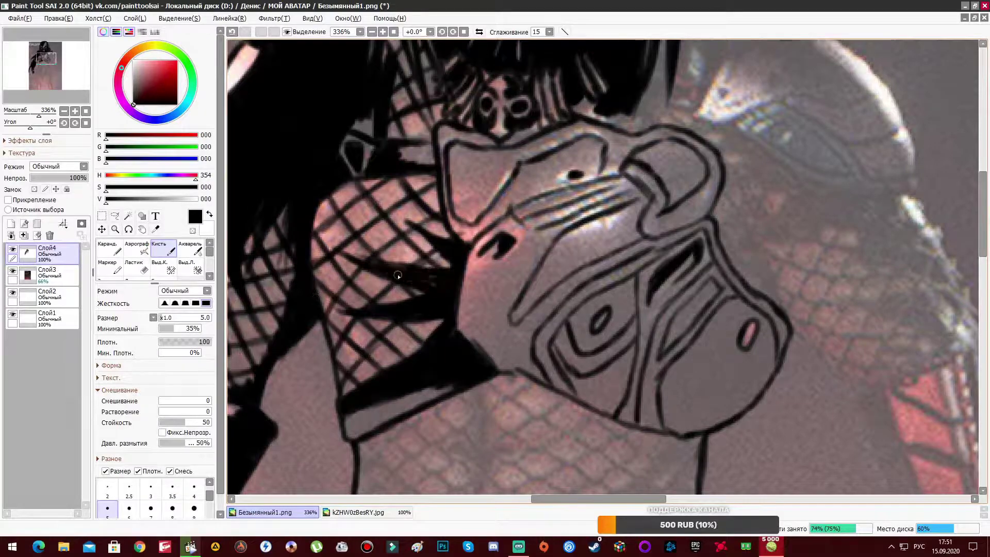
{"action": "scroll", "coordinate": [494, 258], "scroll_direction": "up", "scroll_amount": 3}
{"action": "scroll", "coordinate": [390, 291], "scroll_direction": "down", "scroll_amount": 9}
Step: Thicken the chest V into spiky black shapes with dark curved shading beside it
{"action": "left_click_drag", "start_coordinate": [458, 160], "coordinate": [475, 214]}
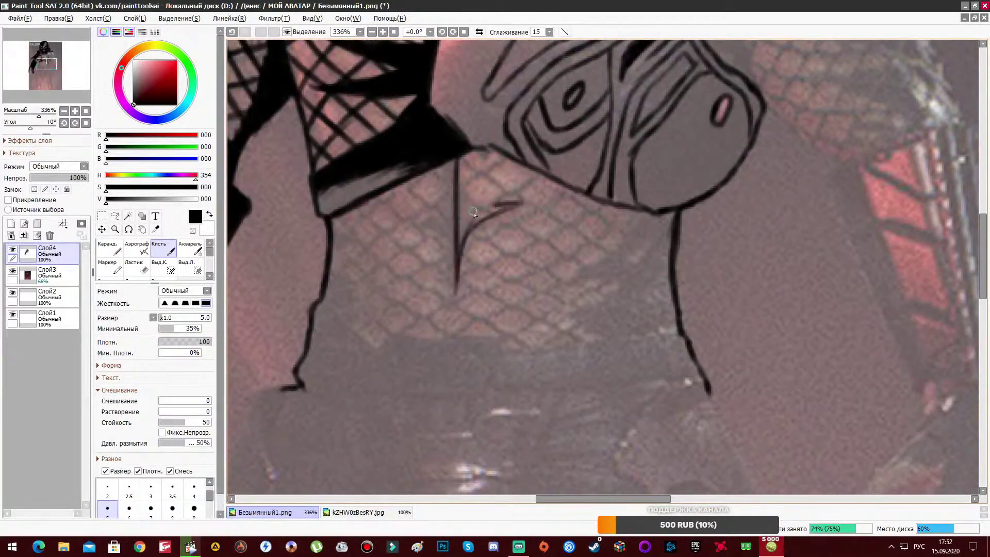
{"action": "left_click_drag", "start_coordinate": [470, 166], "coordinate": [454, 319]}
{"action": "left_click_drag", "start_coordinate": [508, 160], "coordinate": [467, 188]}
{"action": "left_click_drag", "start_coordinate": [467, 242], "coordinate": [530, 196]}
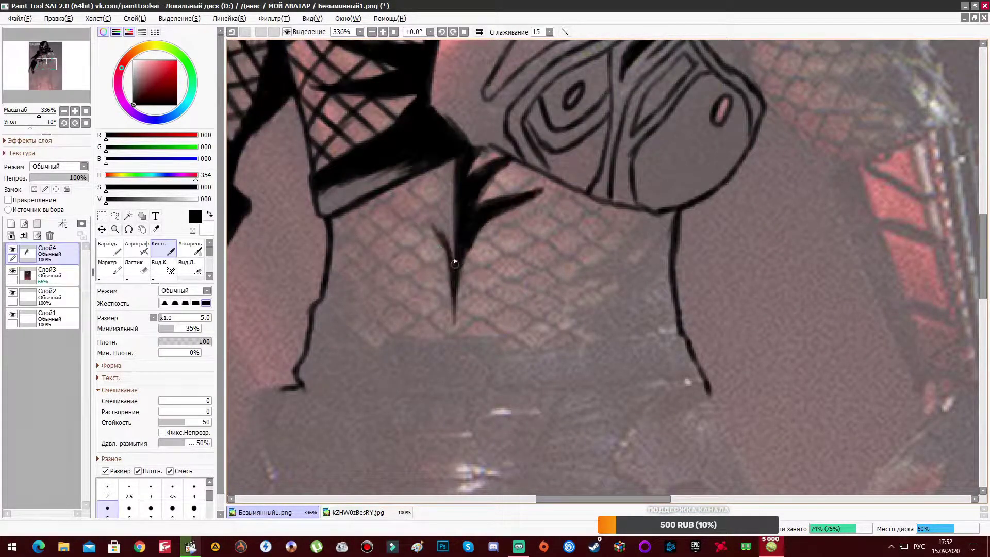
{"action": "left_click_drag", "start_coordinate": [454, 262], "coordinate": [412, 201]}
{"action": "left_click_drag", "start_coordinate": [453, 227], "coordinate": [423, 170]}
Step: Paint dark hair strokes near the mask and around the shoulder
{"action": "scroll", "coordinate": [486, 220], "scroll_direction": "up", "scroll_amount": 9}
{"action": "left_click_drag", "start_coordinate": [477, 257], "coordinate": [443, 139]}
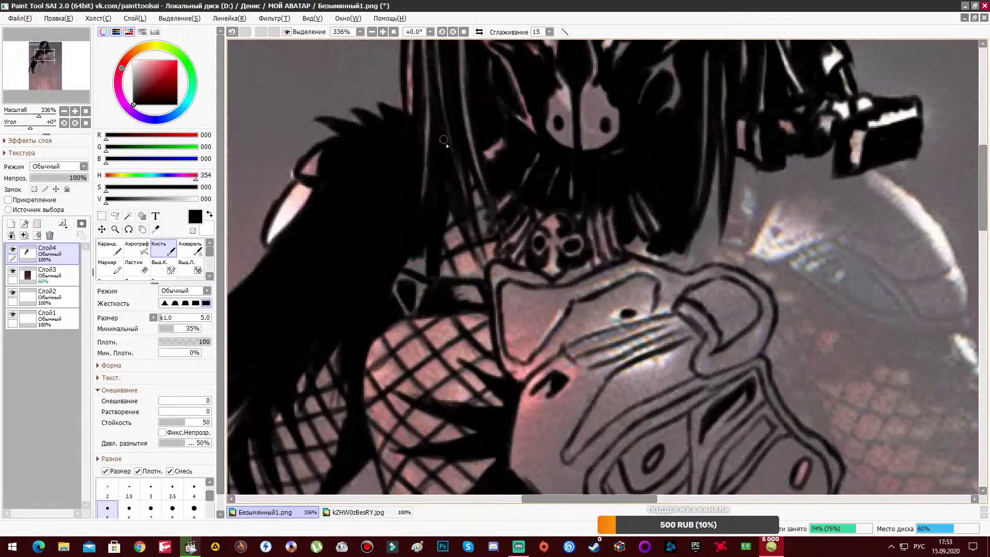
{"action": "scroll", "coordinate": [459, 242], "scroll_direction": "down", "scroll_amount": 9}
{"action": "left_click_drag", "start_coordinate": [487, 188], "coordinate": [421, 312]}
{"action": "scroll", "coordinate": [459, 242], "scroll_direction": "up", "scroll_amount": 10}
{"action": "scroll", "coordinate": [459, 242], "scroll_direction": "right", "scroll_amount": 5}
{"action": "mouse_move", "coordinate": [520, 234]}
{"action": "left_mouse_down"}
{"action": "mouse_move", "coordinate": [453, 279]}
{"action": "mouse_move", "coordinate": [448, 317]}
{"action": "left_mouse_up"}
{"action": "scroll", "coordinate": [451, 268], "scroll_direction": "down", "scroll_amount": 4}
{"action": "scroll", "coordinate": [480, 227], "scroll_direction": "up", "scroll_amount": 2}
{"action": "left_click_drag", "start_coordinate": [521, 243], "coordinate": [483, 216]}
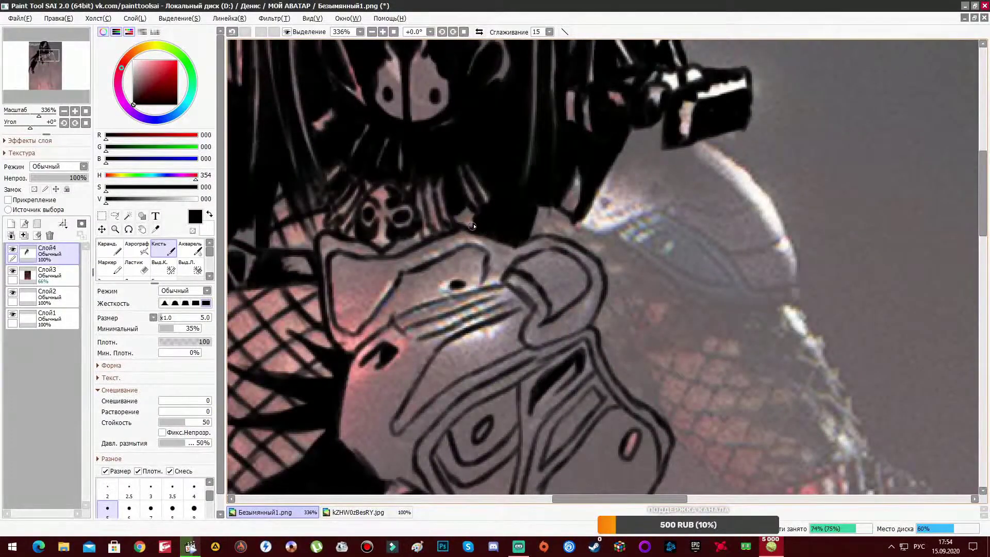
{"action": "scroll", "coordinate": [473, 226], "scroll_direction": "right", "scroll_amount": 5}
Step: Ink the curved shoulder-plate outline and paint tapered black hair strands around its edge
{"action": "left_click_drag", "start_coordinate": [496, 132], "coordinate": [553, 238]}
{"action": "left_click_drag", "start_coordinate": [379, 212], "coordinate": [404, 222]}
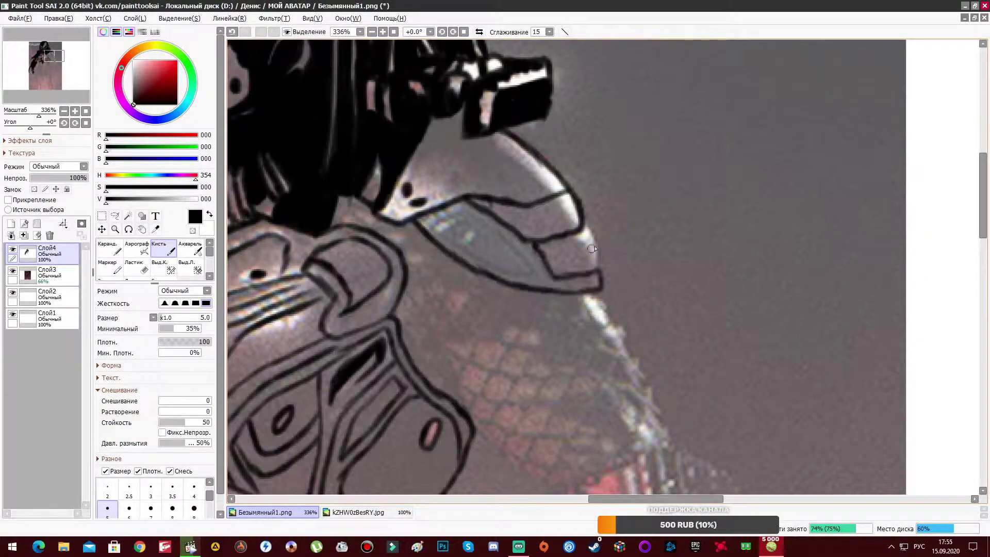
{"action": "left_click_drag", "start_coordinate": [525, 277], "coordinate": [479, 195]}
{"action": "left_click_drag", "start_coordinate": [591, 284], "coordinate": [508, 247]}
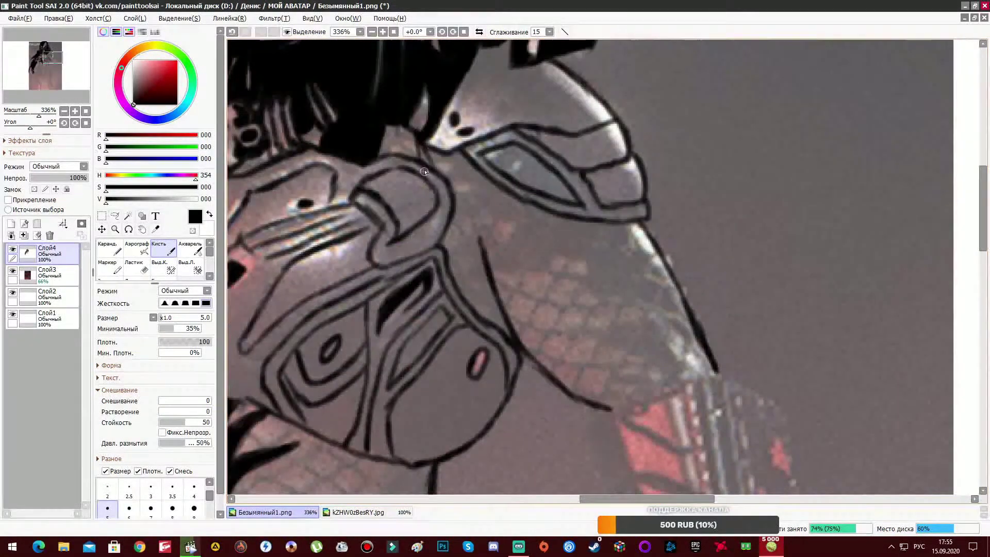
{"action": "left_click_drag", "start_coordinate": [423, 145], "coordinate": [531, 325]}
{"action": "left_click_drag", "start_coordinate": [470, 171], "coordinate": [680, 355]}
{"action": "left_click_drag", "start_coordinate": [443, 180], "coordinate": [623, 325]}
{"action": "left_click_drag", "start_coordinate": [464, 150], "coordinate": [595, 297]}
Step: Fill the hair mass with thick black strokes over the plate and neck
{"action": "left_click_drag", "start_coordinate": [485, 196], "coordinate": [655, 343]}
{"action": "left_click_drag", "start_coordinate": [443, 175], "coordinate": [532, 250]}
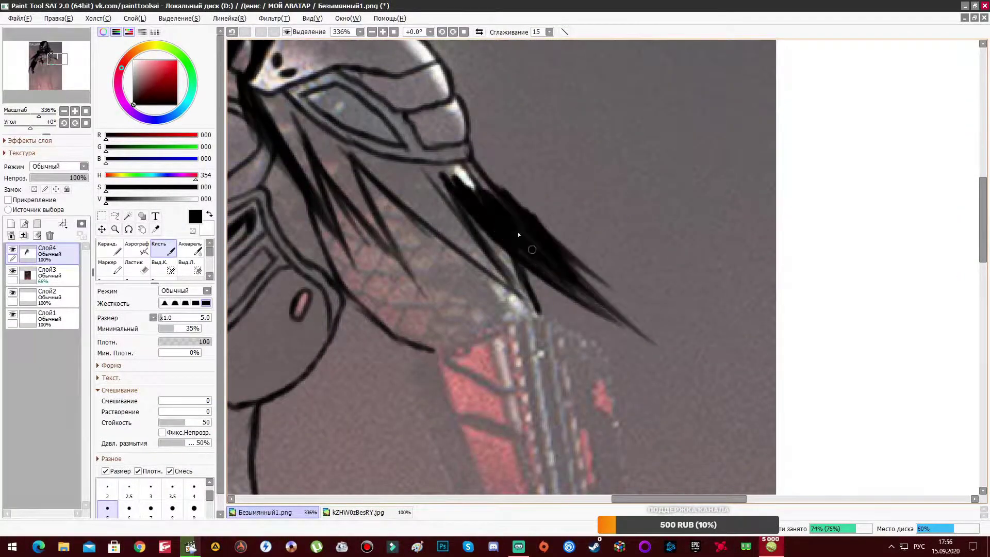
{"action": "left_click_drag", "start_coordinate": [420, 164], "coordinate": [426, 164]}
{"action": "left_click_drag", "start_coordinate": [320, 175], "coordinate": [400, 315]}
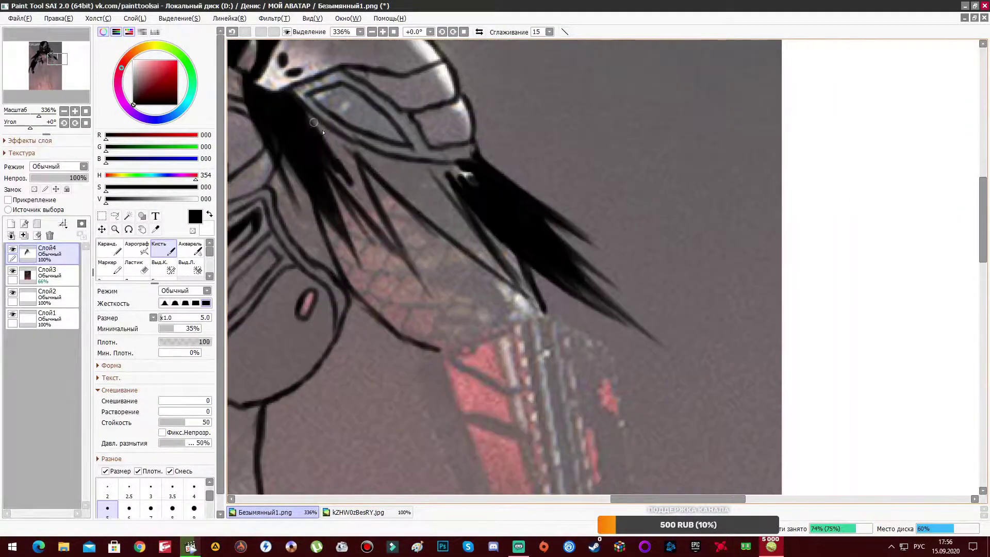
{"action": "left_click_drag", "start_coordinate": [306, 111], "coordinate": [410, 273]}
{"action": "left_click_drag", "start_coordinate": [329, 139], "coordinate": [490, 299]}
Step: Add more black hair strands below the shoulder-plate edge
{"action": "mouse_move", "coordinate": [351, 157]}
{"action": "left_mouse_down"}
{"action": "mouse_move", "coordinate": [346, 217]}
{"action": "mouse_move", "coordinate": [408, 330]}
{"action": "left_mouse_up"}
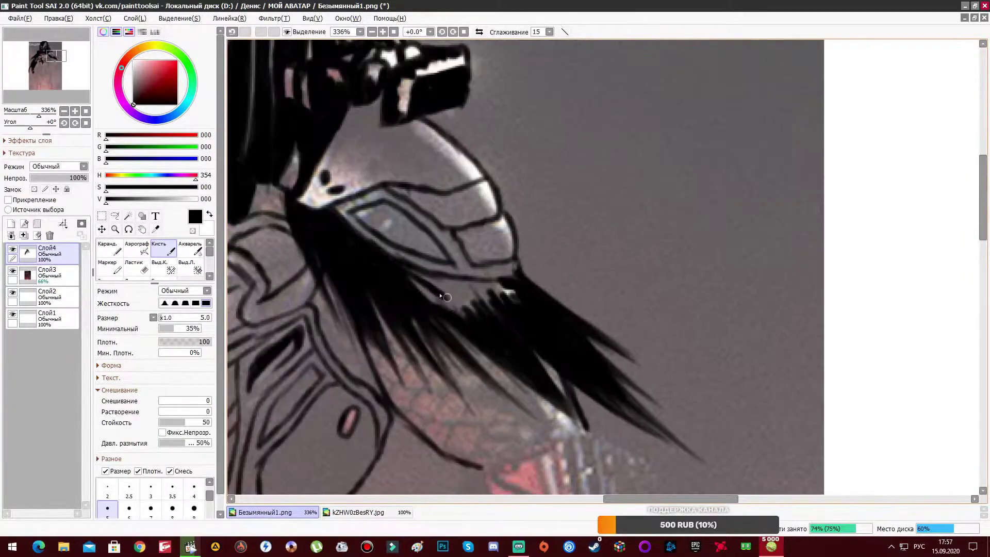
{"action": "left_click_drag", "start_coordinate": [361, 216], "coordinate": [355, 268]}
{"action": "left_click_drag", "start_coordinate": [398, 276], "coordinate": [430, 305]}
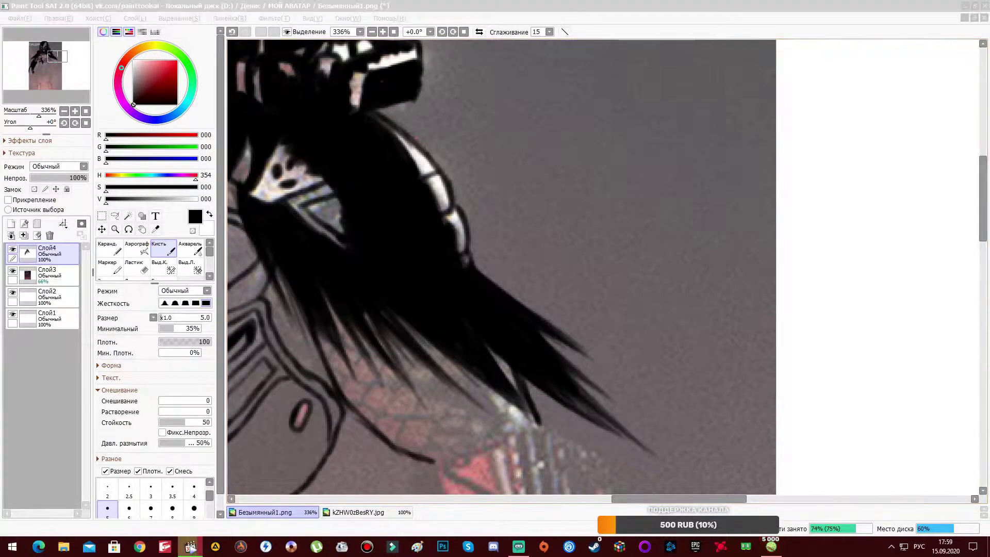
{"action": "scroll", "coordinate": [516, 273], "scroll_direction": "down", "scroll_amount": 3}
{"action": "scroll", "coordinate": [593, 258], "scroll_direction": "left", "scroll_amount": 3}
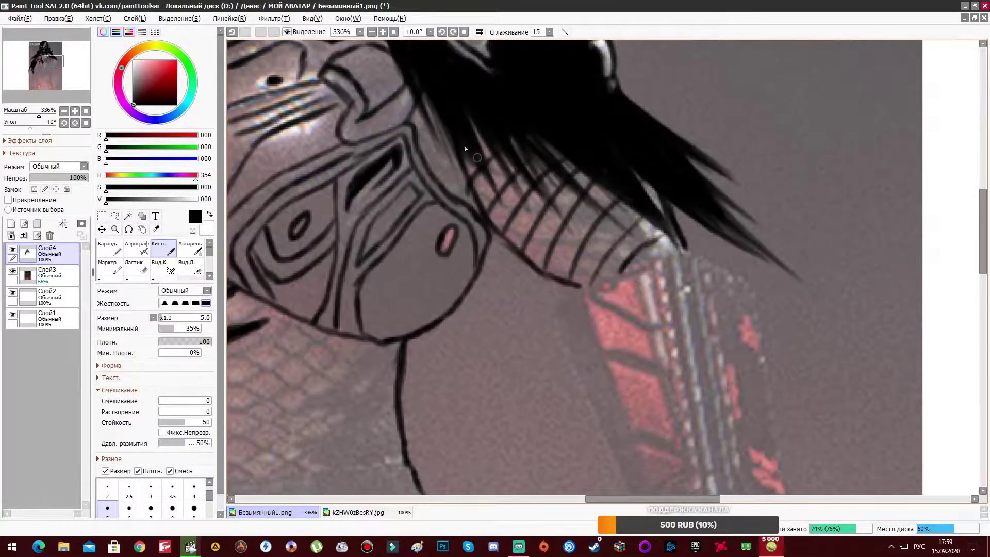
Step: Outline the armour board's right edge and draw curved strokes at its lower left
{"action": "scroll", "coordinate": [525, 231], "scroll_direction": "down", "scroll_amount": 3}
{"action": "scroll", "coordinate": [525, 230], "scroll_direction": "right", "scroll_amount": 2}
{"action": "left_click_drag", "start_coordinate": [558, 381], "coordinate": [534, 136]}
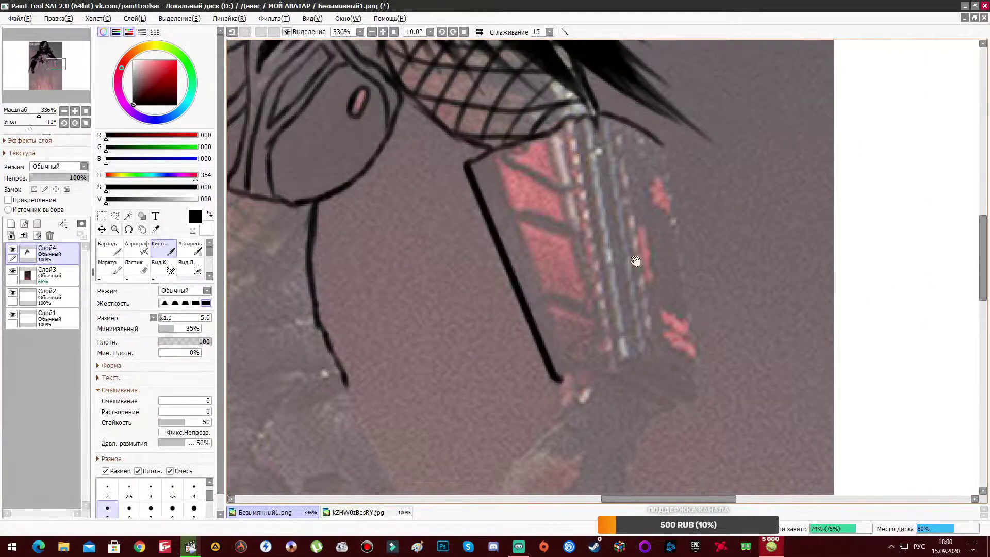
{"action": "scroll", "coordinate": [635, 260], "scroll_direction": "down", "scroll_amount": 2}
{"action": "left_click_drag", "start_coordinate": [603, 59], "coordinate": [598, 322]}
{"action": "scroll", "coordinate": [598, 310], "scroll_direction": "down", "scroll_amount": 2}
{"action": "left_click_drag", "start_coordinate": [531, 170], "coordinate": [493, 289]}
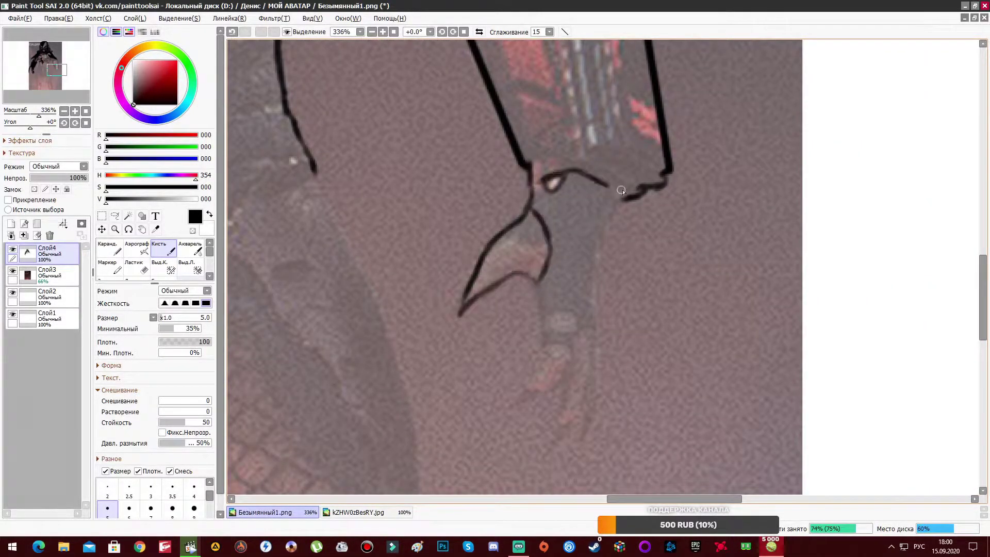
{"action": "scroll", "coordinate": [623, 191], "scroll_direction": "down", "scroll_amount": 2}
{"action": "left_click_drag", "start_coordinate": [530, 209], "coordinate": [497, 332]}
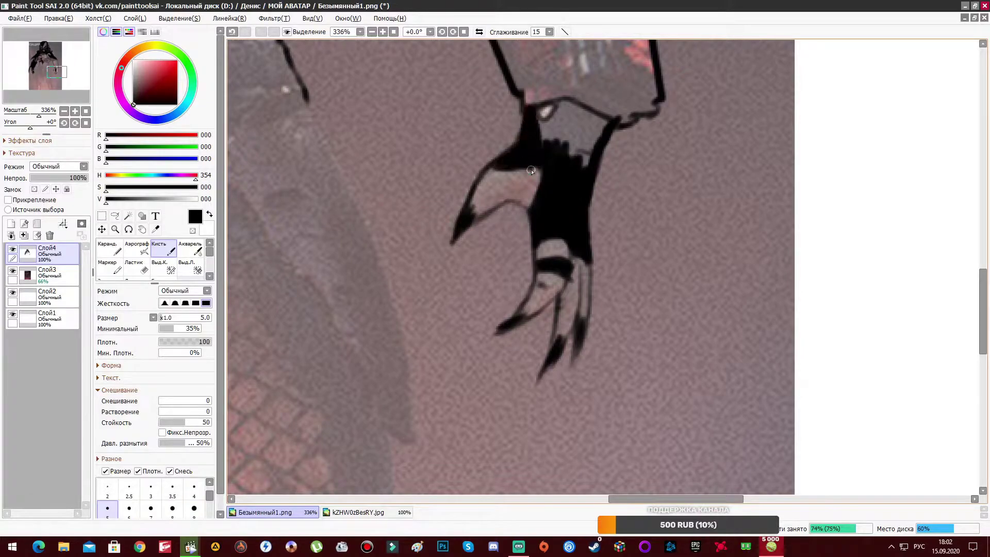
Step: Ink a straight line along the board's left edge using a Shift-click
{"action": "left_click_drag", "start_coordinate": [562, 162], "coordinate": [390, 304]}
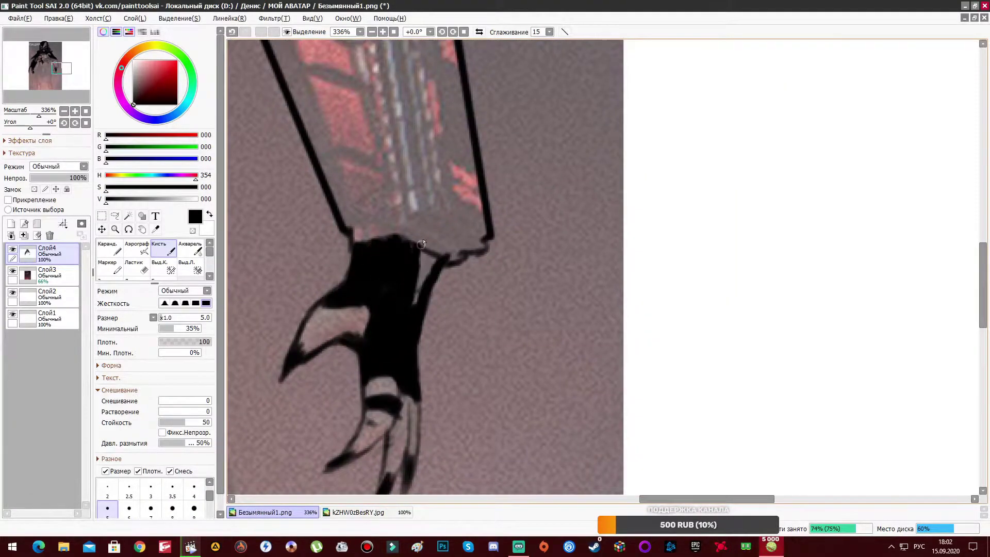
{"action": "scroll", "coordinate": [423, 242], "scroll_direction": "down", "scroll_amount": 3}
{"action": "scroll", "coordinate": [291, 106], "scroll_direction": "up", "scroll_amount": 5}
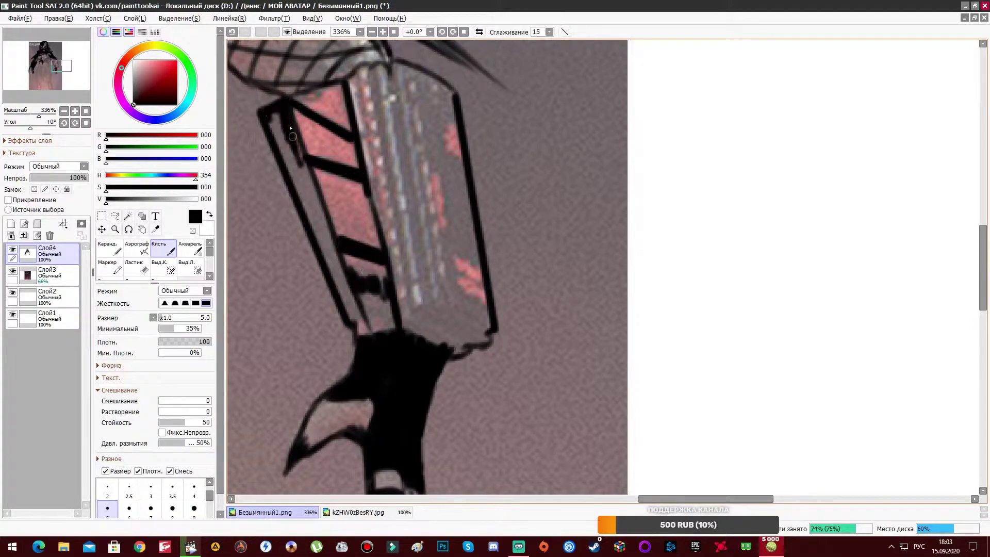
{"action": "left_click_drag", "start_coordinate": [370, 296], "coordinate": [294, 348]}
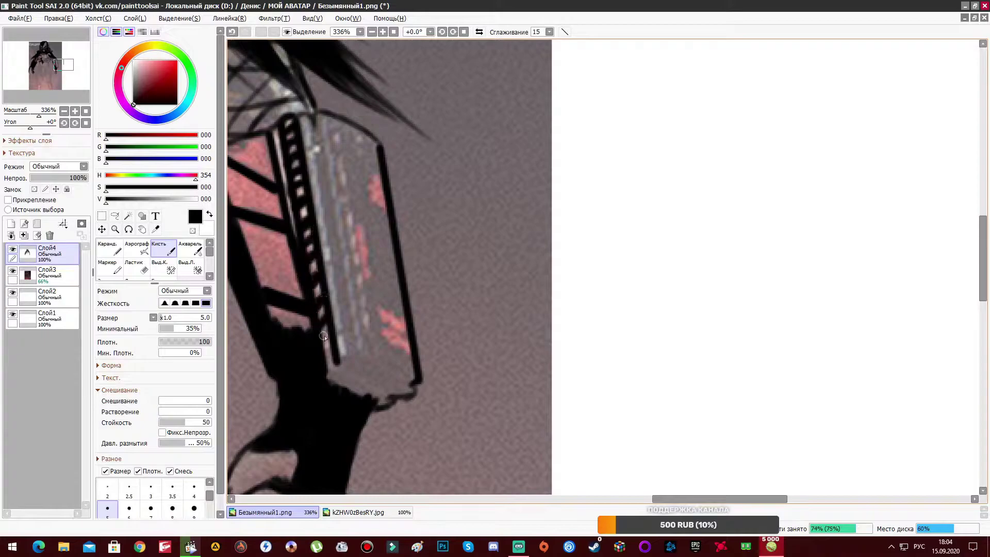
{"action": "left_click_drag", "start_coordinate": [312, 119], "coordinate": [337, 376]}
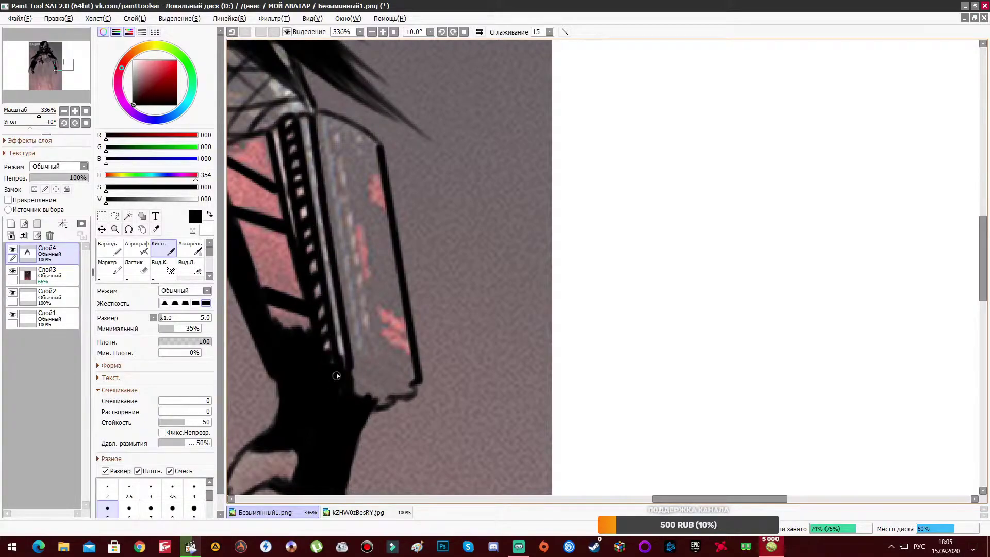
{"action": "left_click", "coordinate": [357, 340], "text": "shift"}
Step: Darken the top of the left edge and fill the board's right section black
{"action": "left_click_drag", "start_coordinate": [327, 116], "coordinate": [332, 144]}
{"action": "left_click_drag", "start_coordinate": [380, 393], "coordinate": [392, 232]}
{"action": "mouse_move", "coordinate": [338, 150]}
{"action": "left_mouse_down"}
{"action": "mouse_move", "coordinate": [414, 241]}
{"action": "mouse_move", "coordinate": [559, 314]}
{"action": "left_mouse_up"}
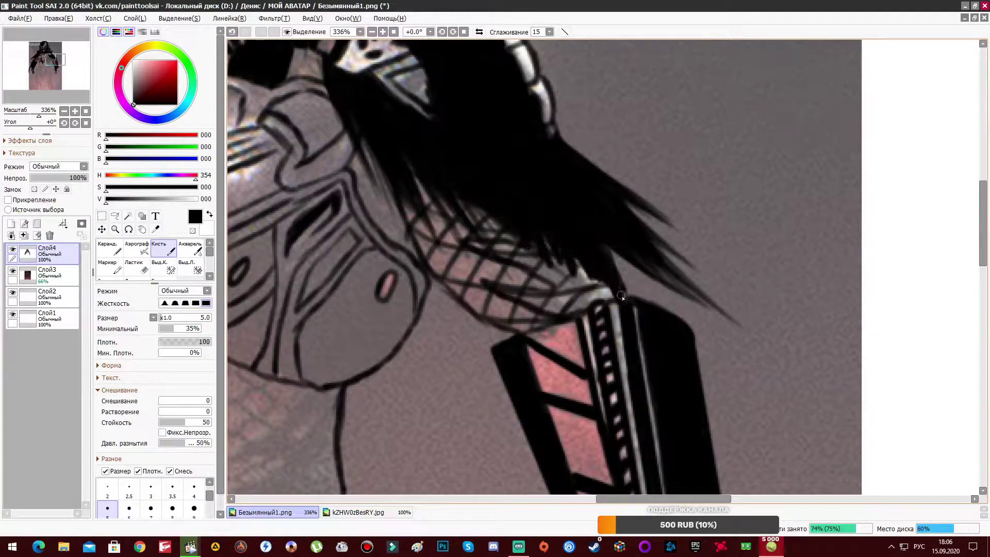
Step: Draw the belt's straight bottom edge and buckle edges with connected straight lines
{"action": "left_click_drag", "start_coordinate": [539, 295], "coordinate": [923, 206]}
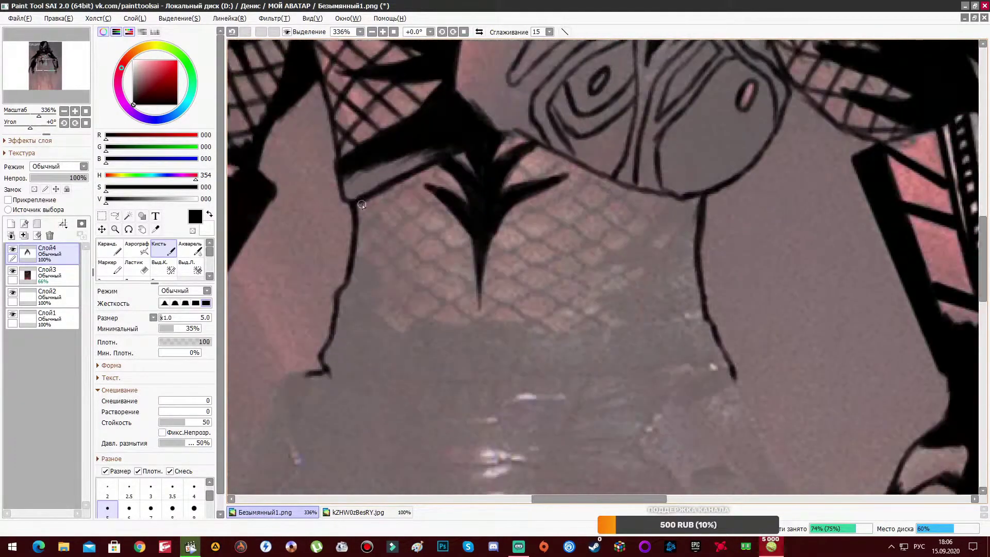
{"action": "left_click_drag", "start_coordinate": [576, 457], "coordinate": [584, 263]}
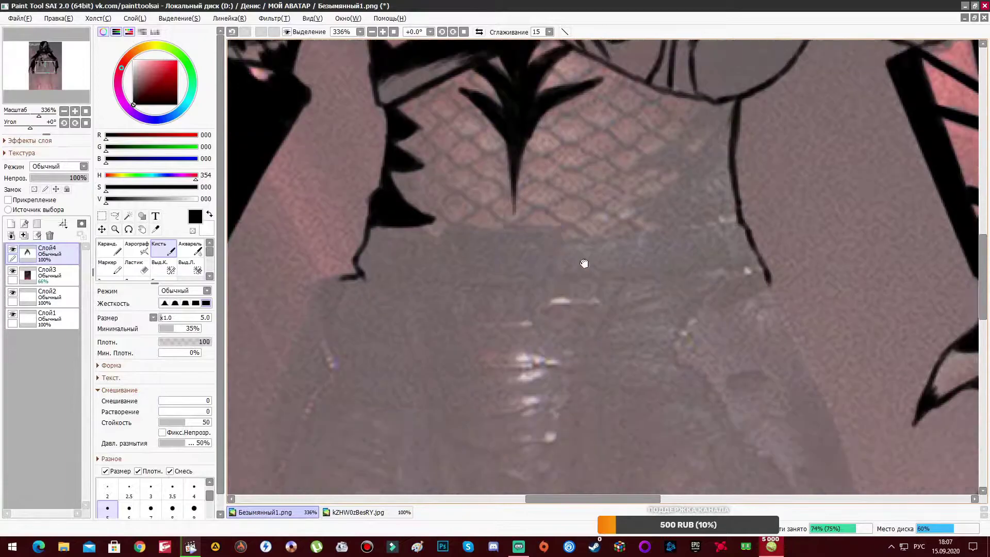
{"action": "left_click", "coordinate": [763, 266]}
{"action": "left_click", "coordinate": [559, 281], "text": "shift"}
{"action": "left_click", "coordinate": [449, 242]}
{"action": "left_click", "coordinate": [369, 236], "text": "shift"}
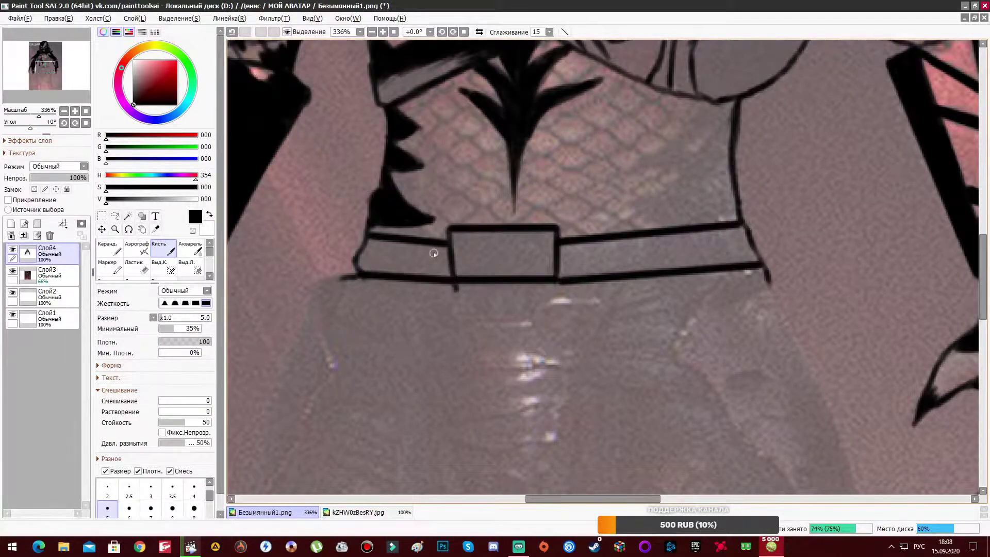
Step: Add spiky black hair strokes over the chest
{"action": "left_click_drag", "start_coordinate": [433, 253], "coordinate": [542, 350]}
{"action": "left_click_drag", "start_coordinate": [554, 232], "coordinate": [649, 184]}
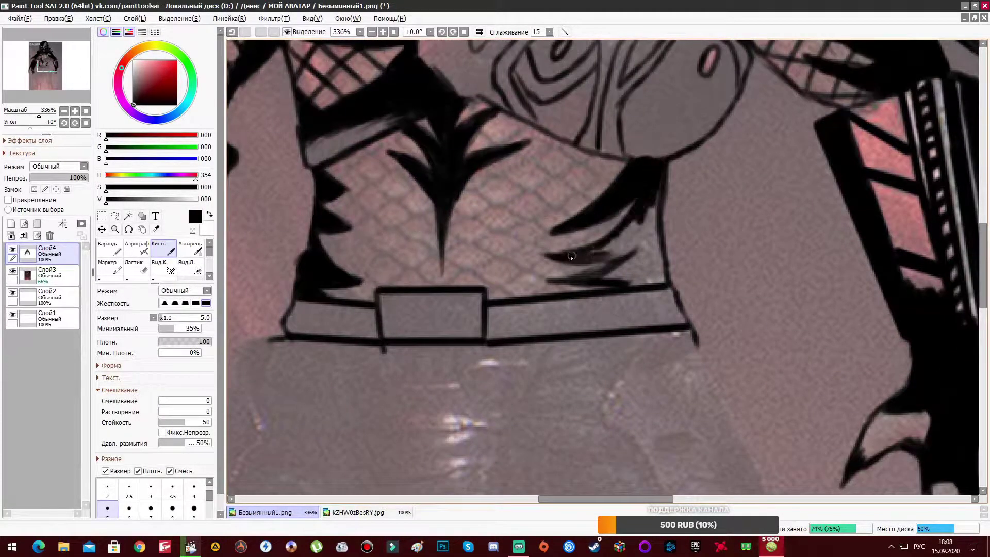
{"action": "left_click_drag", "start_coordinate": [612, 256], "coordinate": [608, 347]}
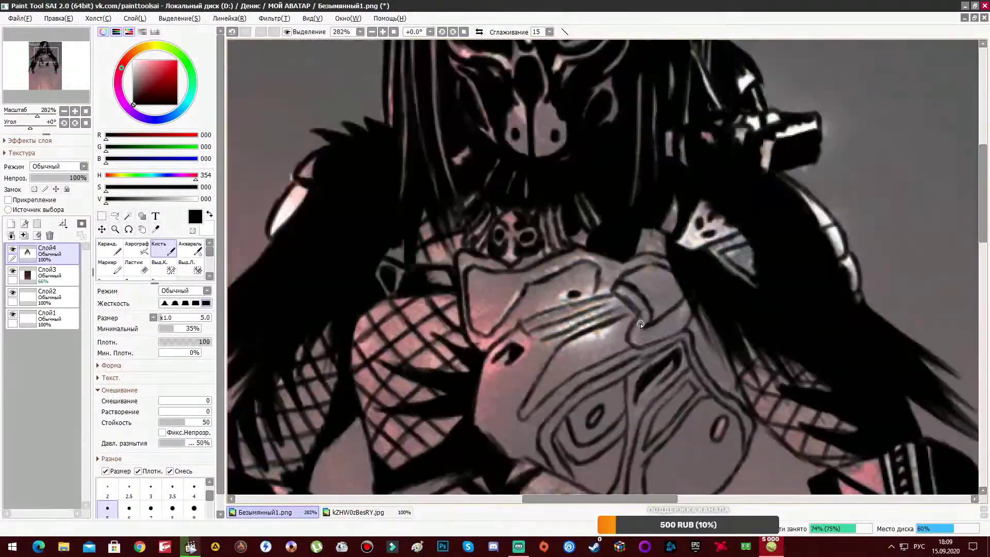
{"action": "scroll", "coordinate": [658, 260], "scroll_direction": "up", "scroll_amount": 1}
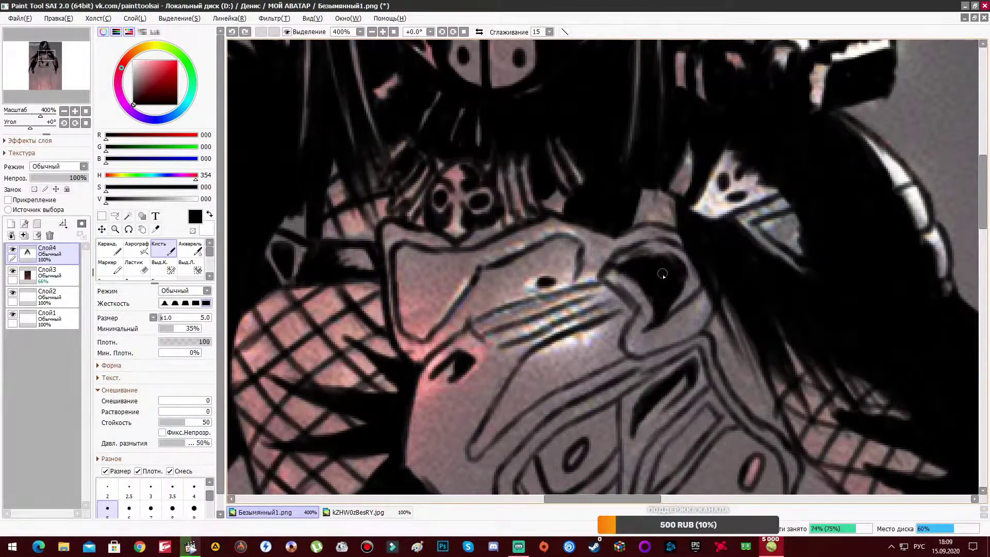
{"action": "left_click_drag", "start_coordinate": [662, 274], "coordinate": [540, 169]}
Step: Paint dark strokes beside the mask and jaw, and fill the neck shadow black
{"action": "left_click_drag", "start_coordinate": [539, 206], "coordinate": [554, 84]}
{"action": "left_click_drag", "start_coordinate": [651, 165], "coordinate": [654, 226]}
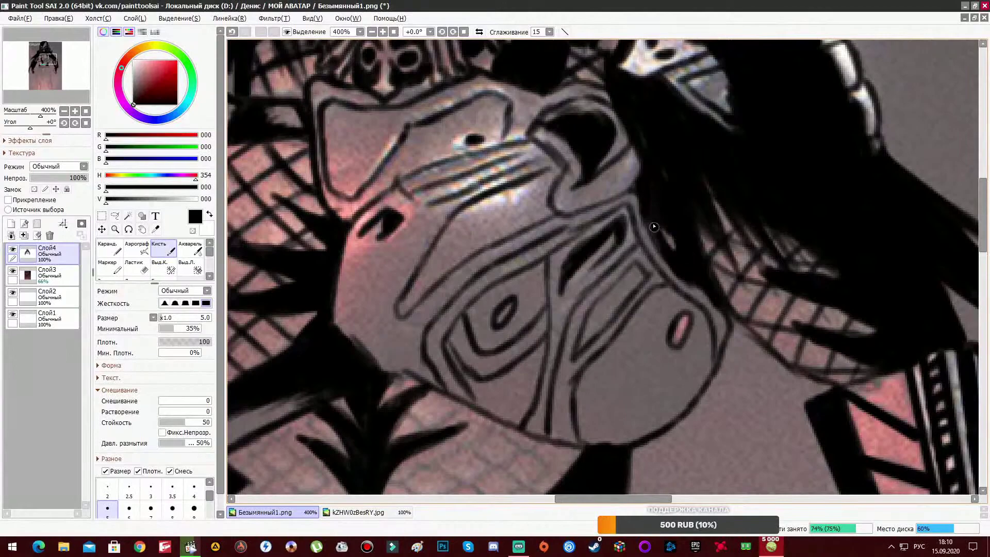
{"action": "left_click_drag", "start_coordinate": [540, 274], "coordinate": [536, 309]}
{"action": "left_click_drag", "start_coordinate": [515, 252], "coordinate": [521, 191]}
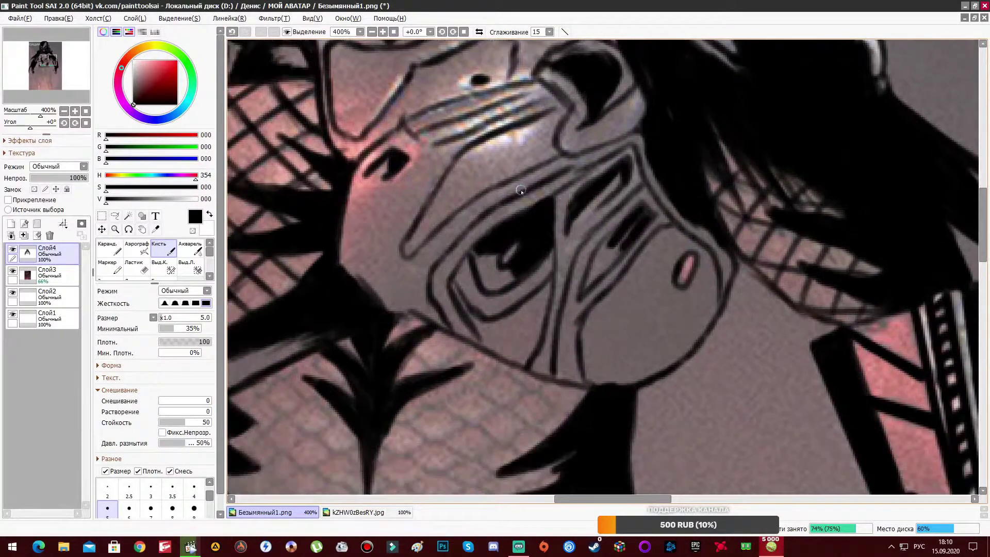
{"action": "left_click_drag", "start_coordinate": [655, 235], "coordinate": [607, 376]}
{"action": "left_click_drag", "start_coordinate": [665, 330], "coordinate": [588, 369]}
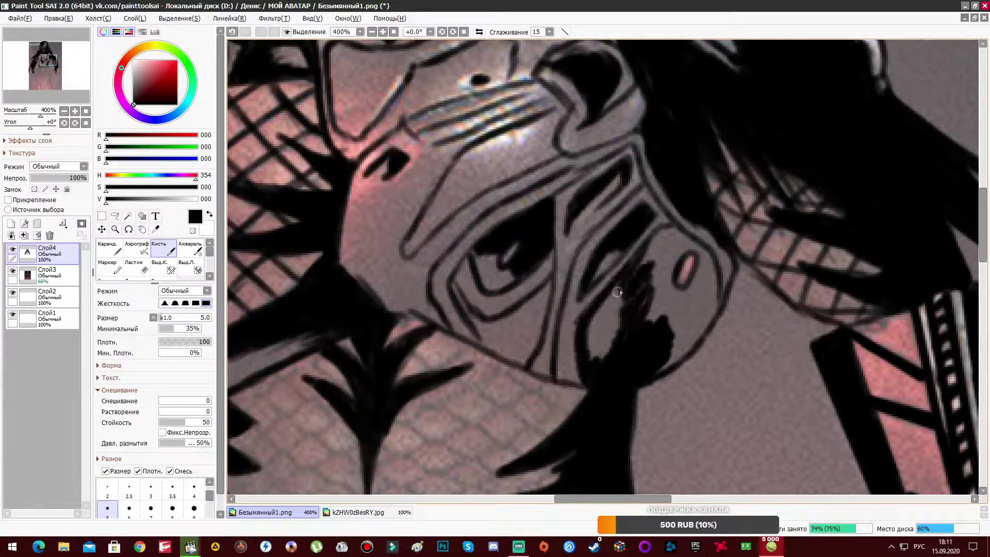
{"action": "left_click_drag", "start_coordinate": [653, 372], "coordinate": [667, 261]}
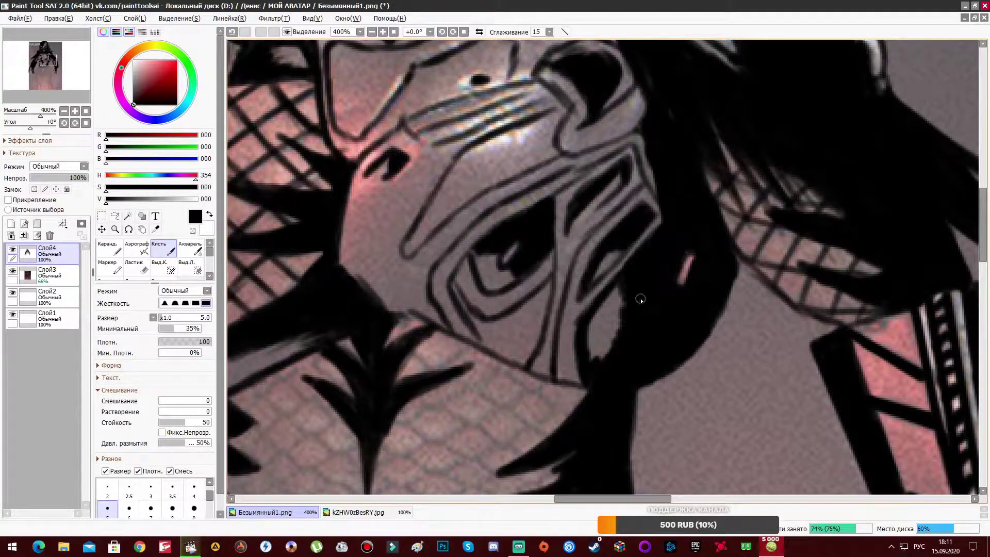
Step: Draw the buckle's inner rectangle and fill the belt solid black around it
{"action": "left_click_drag", "start_coordinate": [640, 299], "coordinate": [591, 110]}
{"action": "left_click_drag", "start_coordinate": [523, 266], "coordinate": [489, 250]}
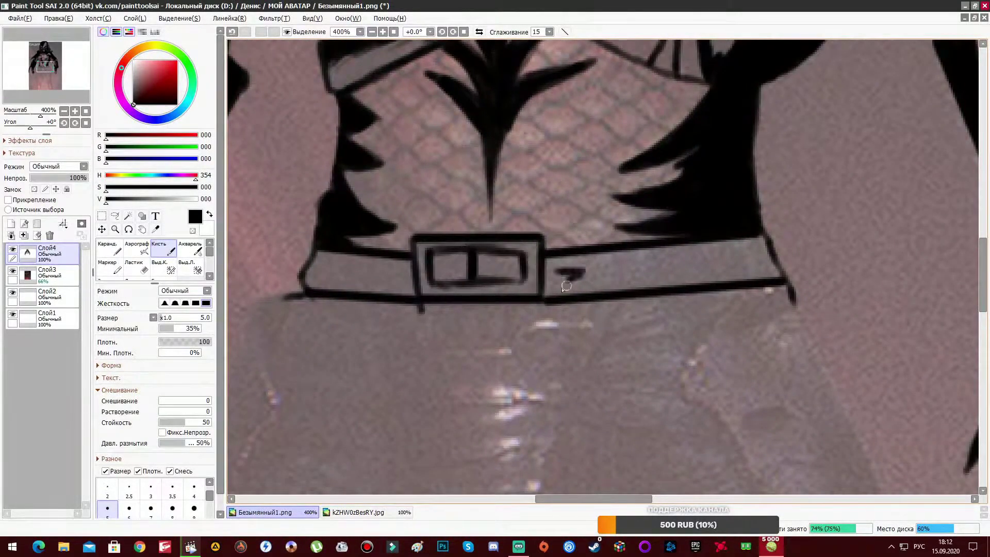
{"action": "left_click_drag", "start_coordinate": [563, 287], "coordinate": [668, 269]}
{"action": "left_click_drag", "start_coordinate": [328, 256], "coordinate": [386, 253]}
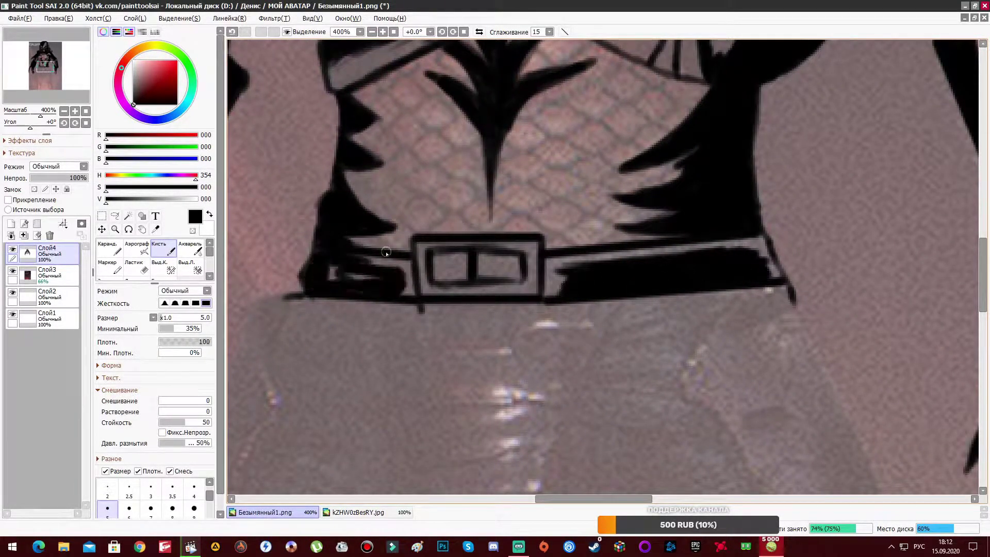
Step: Draw diagonal net lines across the torso skin above the belt
{"action": "mouse_move", "coordinate": [484, 277]}
{"action": "left_mouse_down"}
{"action": "mouse_move", "coordinate": [490, 332]}
{"action": "mouse_move", "coordinate": [439, 393]}
{"action": "left_mouse_up"}
{"action": "left_click_drag", "start_coordinate": [427, 238], "coordinate": [536, 302]}
{"action": "left_click_drag", "start_coordinate": [487, 200], "coordinate": [597, 258]}
{"action": "left_click_drag", "start_coordinate": [417, 262], "coordinate": [587, 344]}
{"action": "left_click_drag", "start_coordinate": [410, 297], "coordinate": [551, 354]}
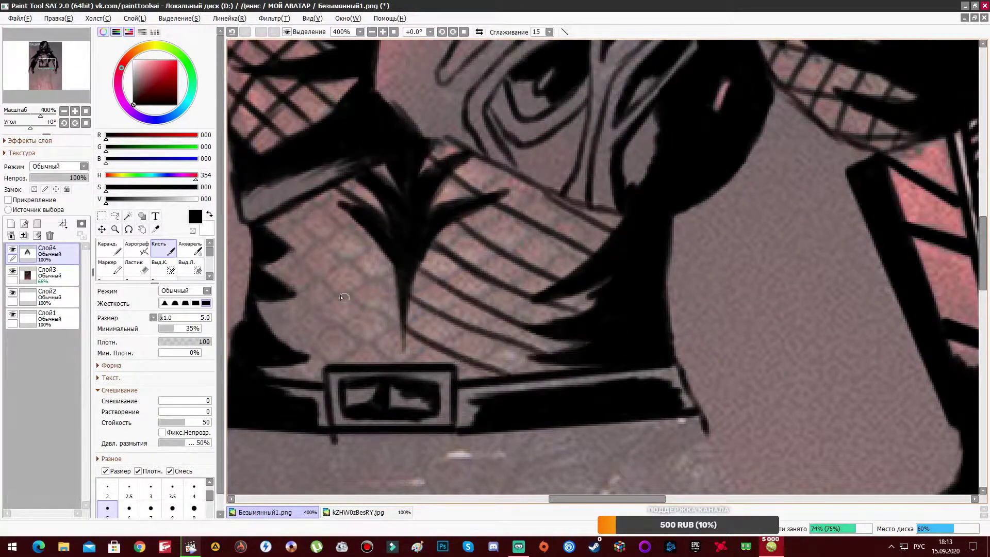
{"action": "left_click_drag", "start_coordinate": [289, 211], "coordinate": [404, 288]}
{"action": "left_click_drag", "start_coordinate": [289, 249], "coordinate": [361, 300]}
{"action": "left_click_drag", "start_coordinate": [287, 281], "coordinate": [405, 363]}
{"action": "left_click_drag", "start_coordinate": [259, 303], "coordinate": [342, 364]}
Step: Cross the diagonals with opposing strokes to form the net pattern
{"action": "mouse_move", "coordinate": [255, 295]}
{"action": "left_mouse_down"}
{"action": "mouse_move", "coordinate": [362, 202]}
{"action": "mouse_move", "coordinate": [514, 124]}
{"action": "mouse_move", "coordinate": [376, 240]}
{"action": "left_mouse_up"}
{"action": "left_click_drag", "start_coordinate": [384, 240], "coordinate": [553, 148]}
{"action": "left_click_drag", "start_coordinate": [425, 339], "coordinate": [586, 227]}
{"action": "mouse_move", "coordinate": [419, 130]}
{"action": "left_mouse_down"}
{"action": "mouse_move", "coordinate": [584, 228]}
{"action": "mouse_move", "coordinate": [515, 41]}
{"action": "left_mouse_up"}
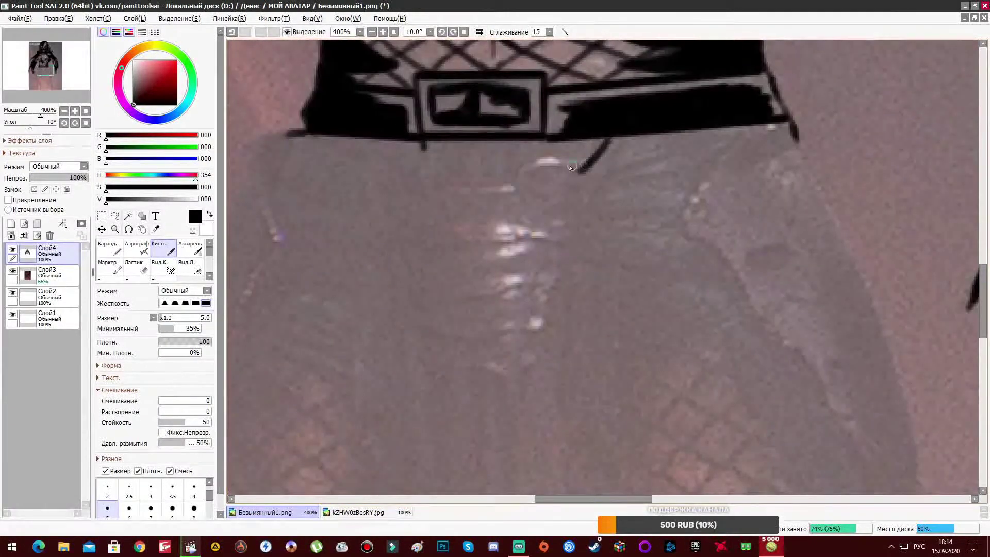
Step: Sketch a vertical line and curves just below the belt
{"action": "mouse_move", "coordinate": [590, 152]}
{"action": "left_mouse_down"}
{"action": "mouse_move", "coordinate": [431, 177]}
{"action": "mouse_move", "coordinate": [417, 152]}
{"action": "left_mouse_up"}
{"action": "left_click_drag", "start_coordinate": [520, 203], "coordinate": [355, 325]}
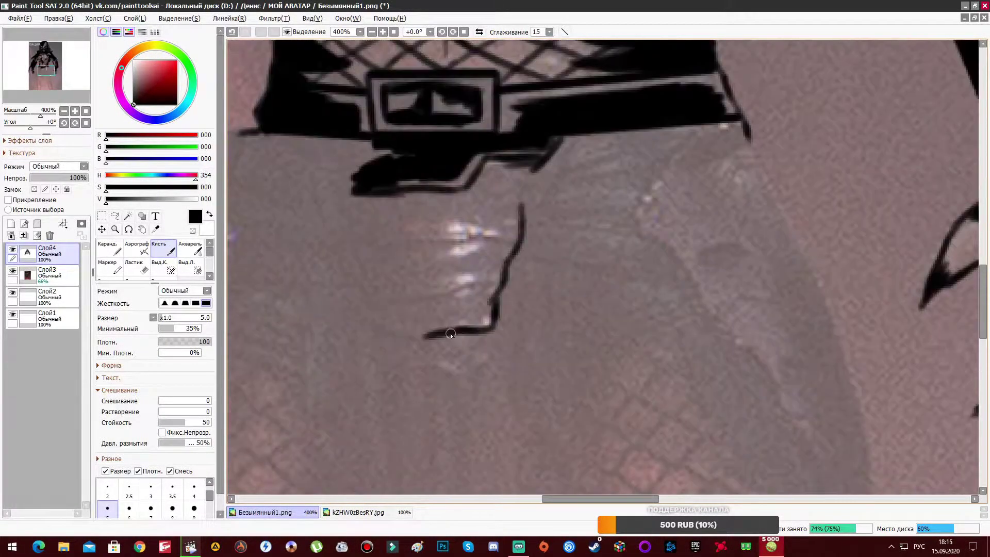
{"action": "left_click_drag", "start_coordinate": [492, 286], "coordinate": [402, 299]}
{"action": "mouse_move", "coordinate": [356, 253]}
{"action": "left_mouse_down"}
{"action": "mouse_move", "coordinate": [518, 238]}
{"action": "mouse_move", "coordinate": [244, 277]}
{"action": "left_mouse_up"}
Step: Outline the thigh armour in black and add its inner panel lines
{"action": "mouse_move", "coordinate": [526, 137]}
{"action": "left_mouse_down"}
{"action": "mouse_move", "coordinate": [428, 259]}
{"action": "mouse_move", "coordinate": [468, 336]}
{"action": "left_mouse_up"}
{"action": "left_click_drag", "start_coordinate": [469, 336], "coordinate": [421, 233]}
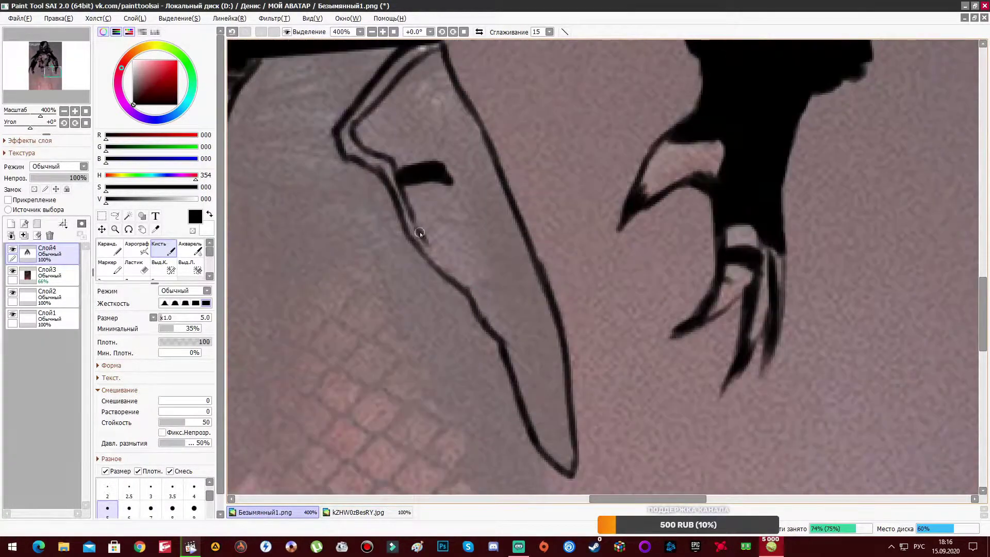
{"action": "left_click_drag", "start_coordinate": [413, 155], "coordinate": [455, 134]}
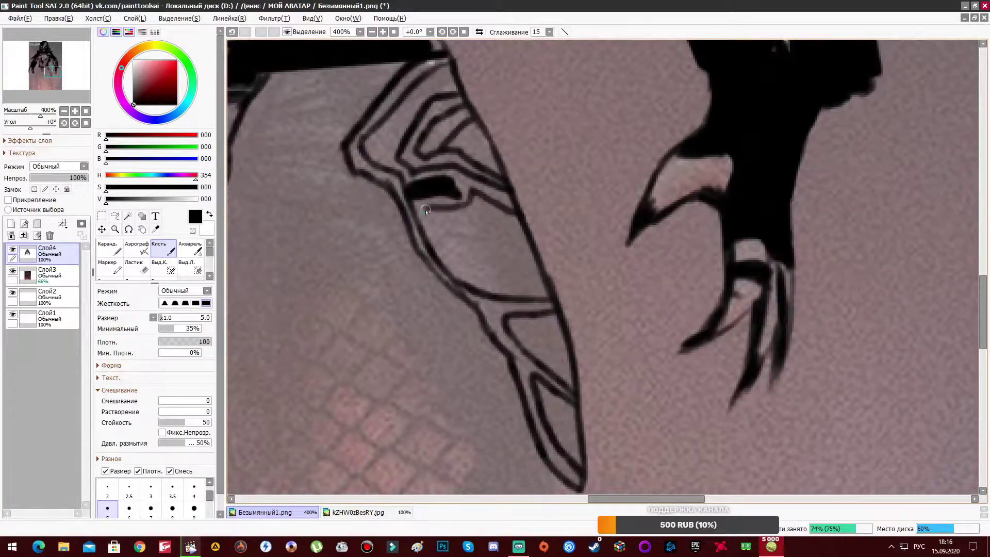
Step: Add short strokes and long outline lines beneath the belt
{"action": "left_click_drag", "start_coordinate": [361, 232], "coordinate": [582, 356]}
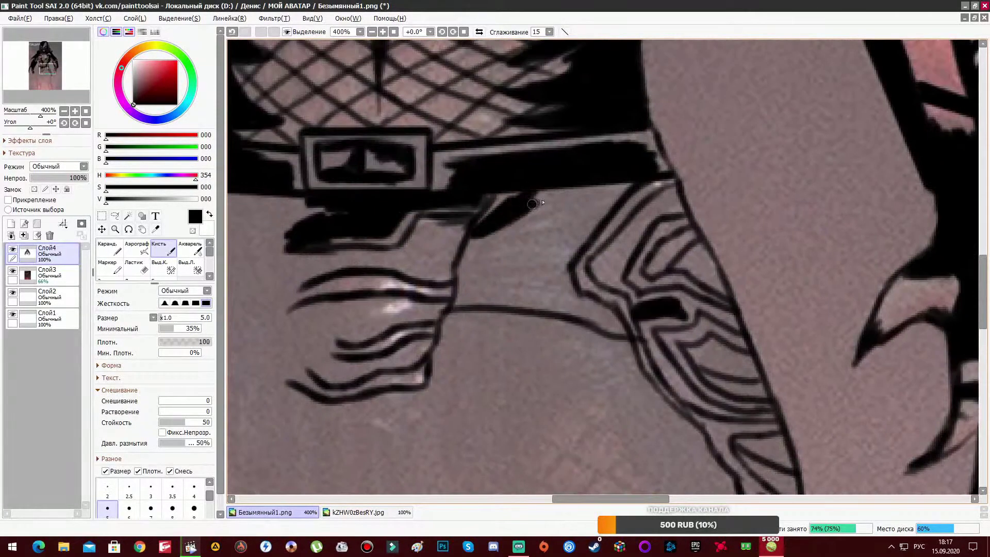
{"action": "mouse_move", "coordinate": [521, 283]}
{"action": "left_mouse_down"}
{"action": "mouse_move", "coordinate": [473, 300]}
{"action": "mouse_move", "coordinate": [559, 236]}
{"action": "left_mouse_up"}
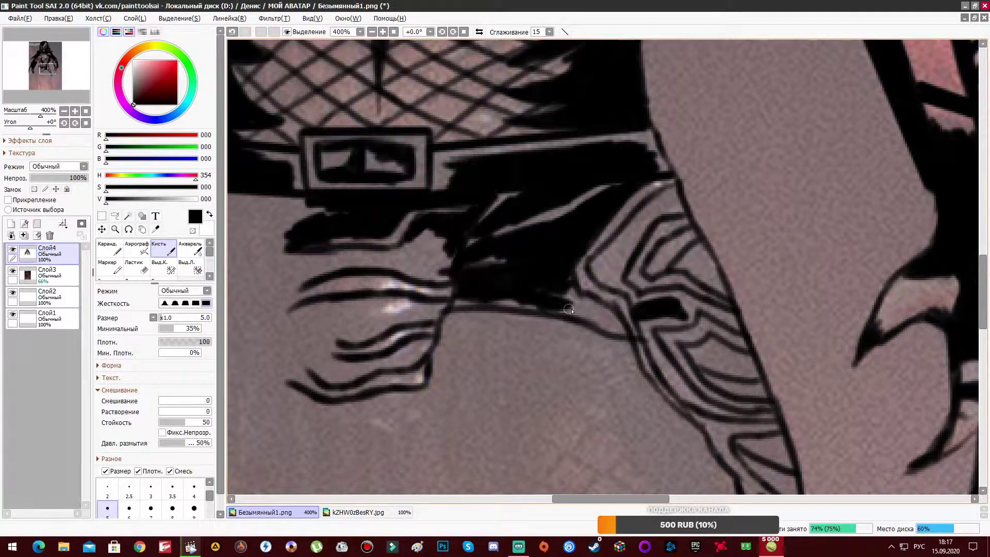
{"action": "mouse_move", "coordinate": [569, 310]}
{"action": "left_mouse_down"}
{"action": "mouse_move", "coordinate": [538, 60]}
{"action": "mouse_move", "coordinate": [552, 433]}
{"action": "mouse_move", "coordinate": [577, 242]}
{"action": "left_mouse_up"}
{"action": "mouse_move", "coordinate": [577, 245]}
{"action": "left_mouse_down"}
{"action": "mouse_move", "coordinate": [649, 376]}
{"action": "mouse_move", "coordinate": [577, 247]}
{"action": "left_mouse_up"}
{"action": "mouse_move", "coordinate": [577, 248]}
{"action": "left_mouse_down"}
{"action": "mouse_move", "coordinate": [580, 397]}
{"action": "mouse_move", "coordinate": [375, 306]}
{"action": "left_mouse_up"}
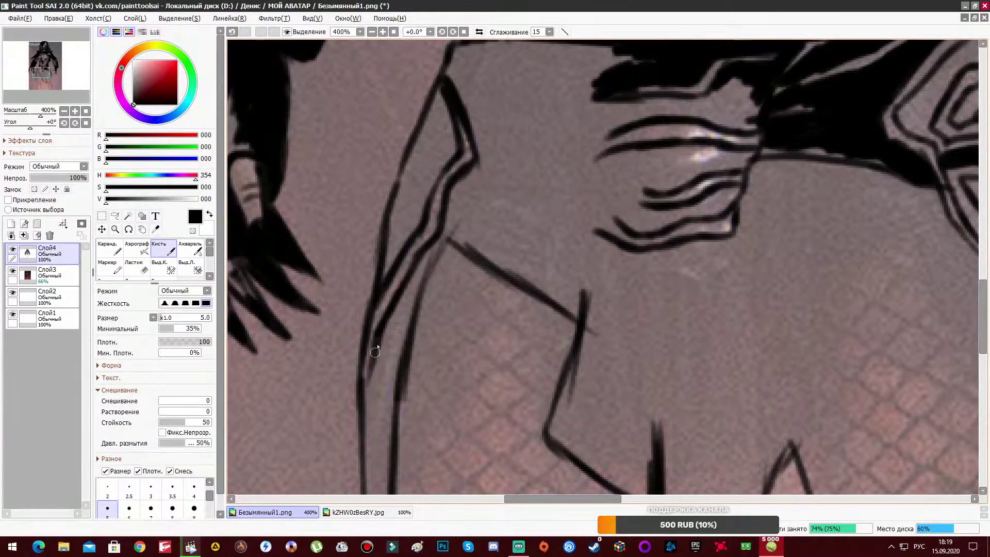
{"action": "scroll", "coordinate": [542, 234], "scroll_direction": "down", "scroll_amount": 3}
Step: Fill the dark shapes below the belt with solid black
{"action": "scroll", "coordinate": [542, 235], "scroll_direction": "up", "scroll_amount": 1}
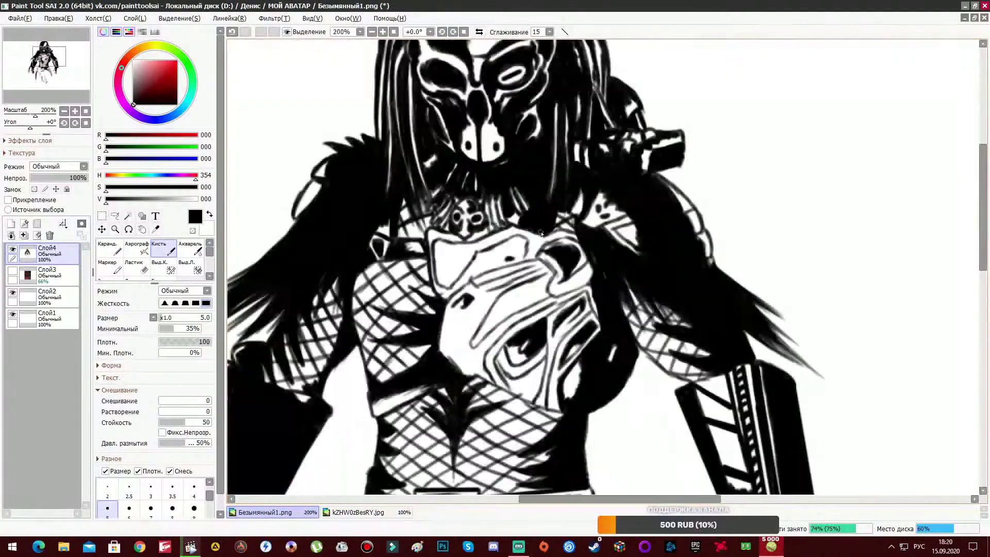
{"action": "scroll", "coordinate": [541, 235], "scroll_direction": "up", "scroll_amount": 2}
{"action": "scroll", "coordinate": [530, 136], "scroll_direction": "up", "scroll_amount": 2}
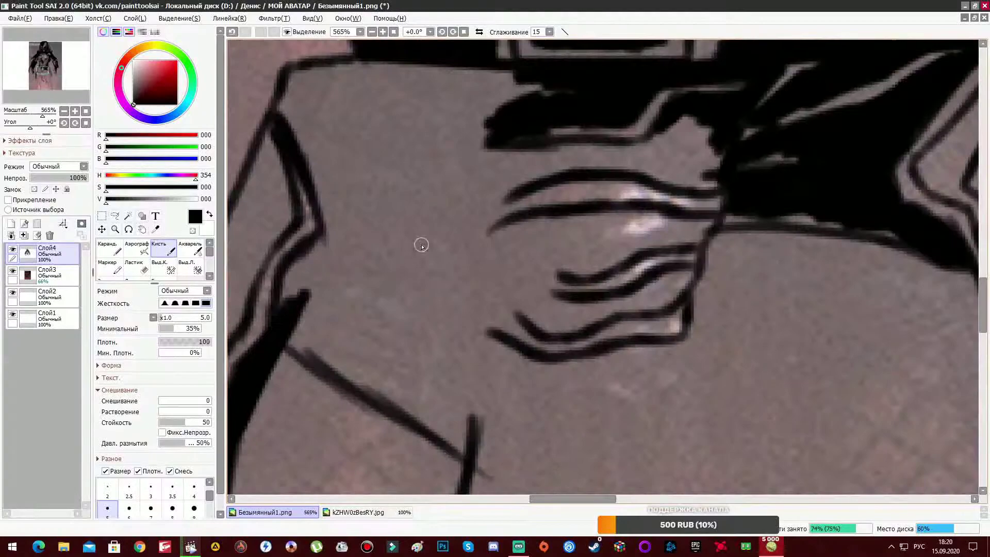
{"action": "mouse_move", "coordinate": [419, 243]}
{"action": "left_mouse_down"}
{"action": "mouse_move", "coordinate": [386, 177]}
{"action": "mouse_move", "coordinate": [410, 233]}
{"action": "left_mouse_up"}
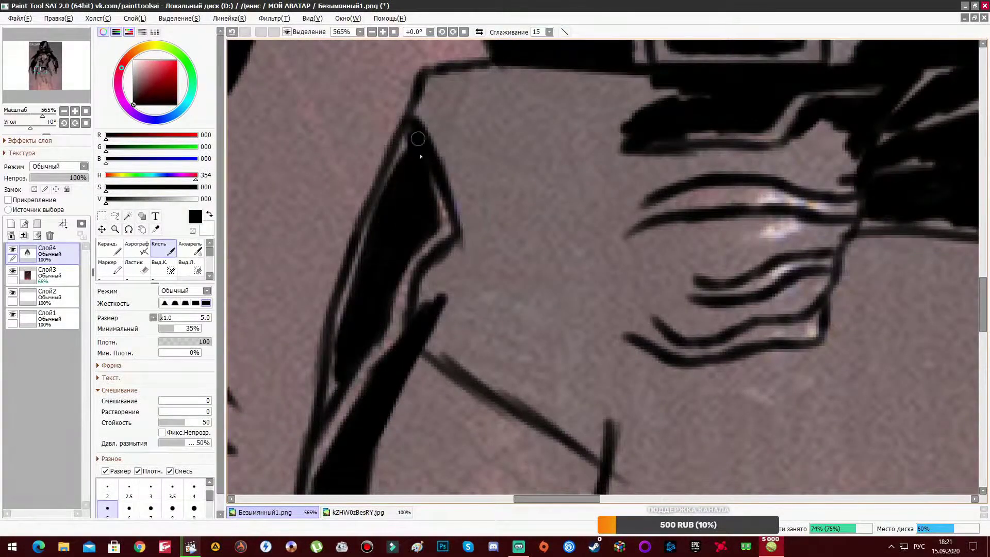
{"action": "scroll", "coordinate": [417, 138], "scroll_direction": "down", "scroll_amount": 3}
{"action": "scroll", "coordinate": [378, 173], "scroll_direction": "up", "scroll_amount": 3}
{"action": "left_click_drag", "start_coordinate": [398, 150], "coordinate": [454, 155]}
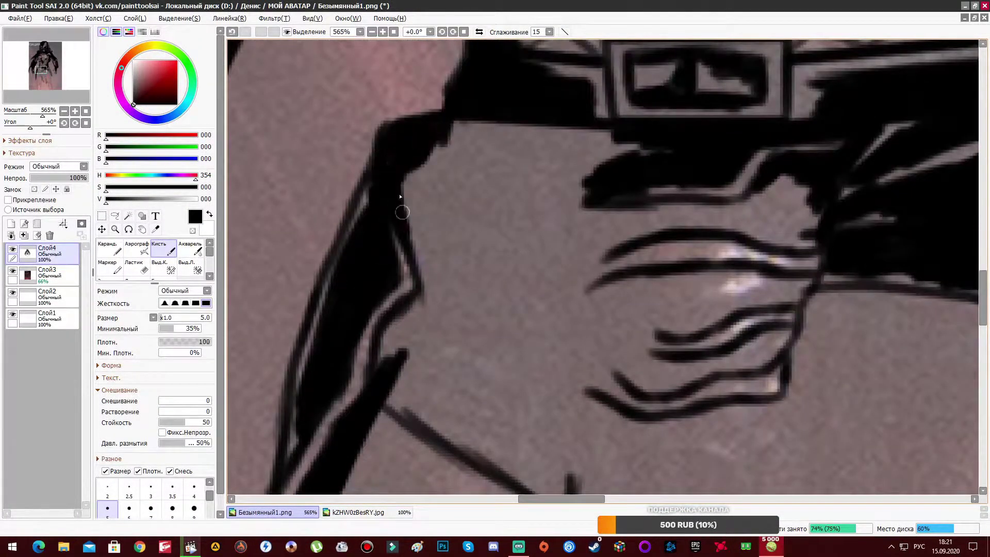
{"action": "scroll", "coordinate": [512, 132], "scroll_direction": "down", "scroll_amount": 1}
{"action": "left_click_drag", "start_coordinate": [513, 133], "coordinate": [324, 121]}
{"action": "scroll", "coordinate": [324, 120], "scroll_direction": "up", "scroll_amount": 1}
{"action": "left_click_drag", "start_coordinate": [579, 239], "coordinate": [592, 265]}
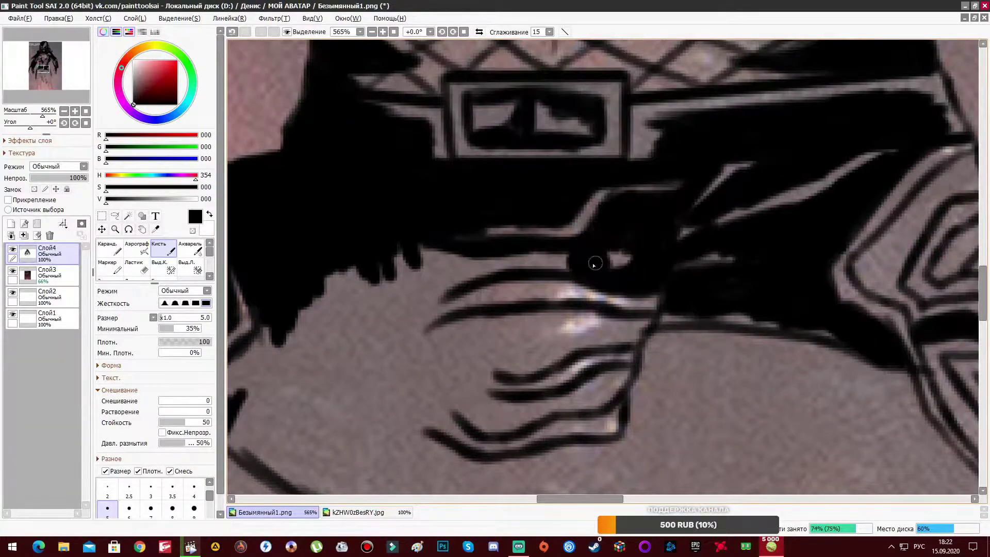
{"action": "scroll", "coordinate": [592, 265], "scroll_direction": "down", "scroll_amount": 1}
Step: Fill the hair area black along its edge and ink the lower hair strands
{"action": "scroll", "coordinate": [535, 232], "scroll_direction": "left", "scroll_amount": 2}
{"action": "mouse_move", "coordinate": [414, 183]}
{"action": "left_mouse_down"}
{"action": "mouse_move", "coordinate": [632, 172]}
{"action": "mouse_move", "coordinate": [524, 194]}
{"action": "mouse_move", "coordinate": [495, 245]}
{"action": "mouse_move", "coordinate": [347, 249]}
{"action": "left_mouse_up"}
{"action": "scroll", "coordinate": [632, 172], "scroll_direction": "right", "scroll_amount": 2}
{"action": "scroll", "coordinate": [347, 250], "scroll_direction": "left", "scroll_amount": 1}
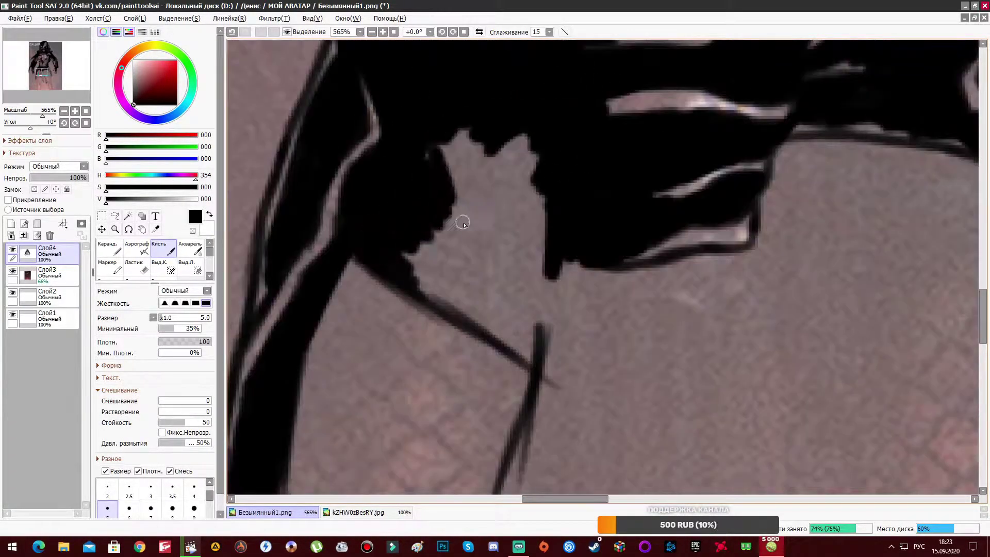
{"action": "mouse_move", "coordinate": [462, 223]}
{"action": "left_mouse_down"}
{"action": "mouse_move", "coordinate": [490, 254]}
{"action": "mouse_move", "coordinate": [494, 303]}
{"action": "left_mouse_up"}
{"action": "scroll", "coordinate": [495, 303], "scroll_direction": "down", "scroll_amount": 1}
{"action": "mouse_move", "coordinate": [562, 294]}
{"action": "left_mouse_down"}
{"action": "mouse_move", "coordinate": [539, 206]}
{"action": "mouse_move", "coordinate": [504, 438]}
{"action": "left_mouse_up"}
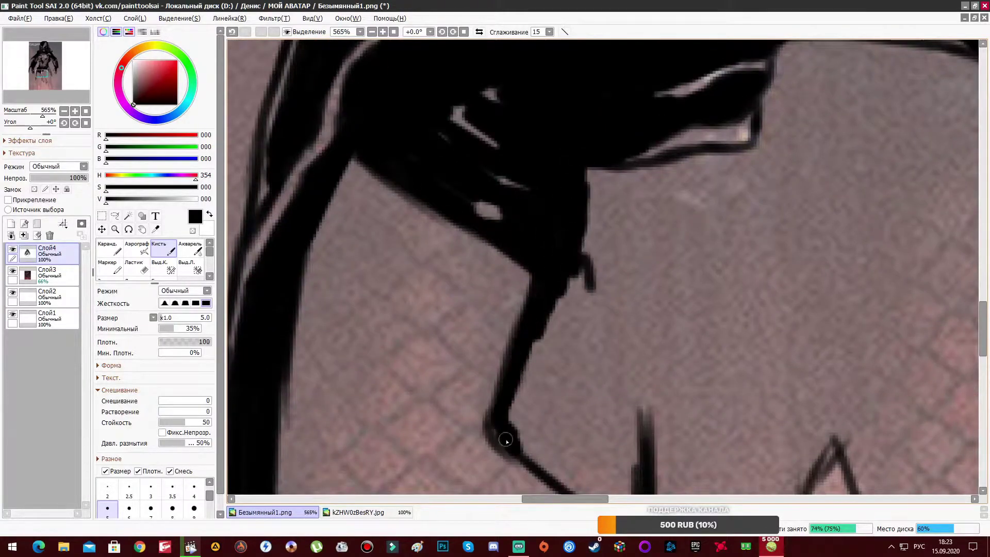
{"action": "scroll", "coordinate": [504, 437], "scroll_direction": "down", "scroll_amount": 1}
{"action": "mouse_move", "coordinate": [593, 394]}
{"action": "left_mouse_down"}
{"action": "mouse_move", "coordinate": [495, 309]}
{"action": "mouse_move", "coordinate": [546, 316]}
{"action": "mouse_move", "coordinate": [552, 77]}
{"action": "left_mouse_up"}
{"action": "scroll", "coordinate": [499, 205], "scroll_direction": "down", "scroll_amount": 2}
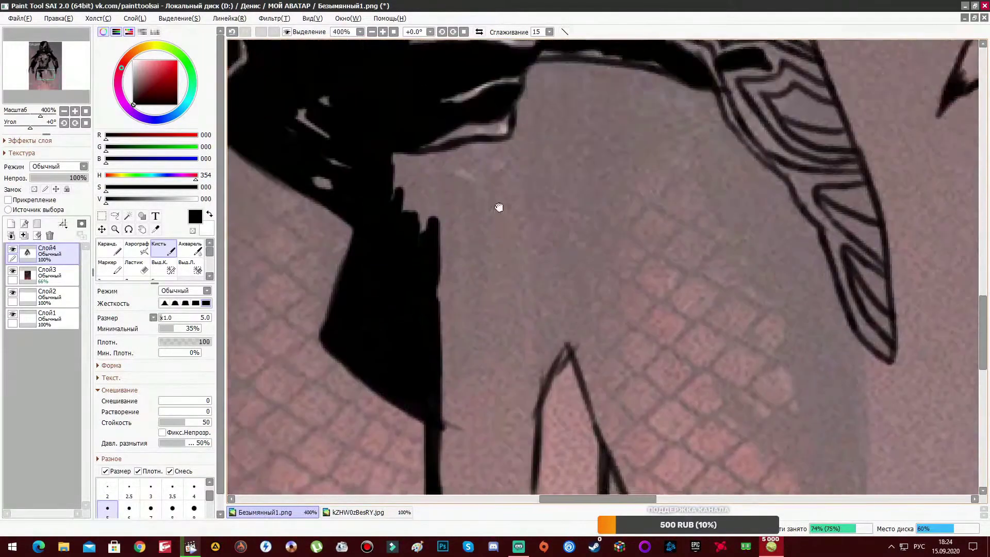
{"action": "left_click_drag", "start_coordinate": [360, 275], "coordinate": [648, 235]}
{"action": "scroll", "coordinate": [648, 235], "scroll_direction": "up", "scroll_amount": 2}
Step: Paint more black hair strands beside the net area
{"action": "left_click_drag", "start_coordinate": [552, 83], "coordinate": [504, 210]}
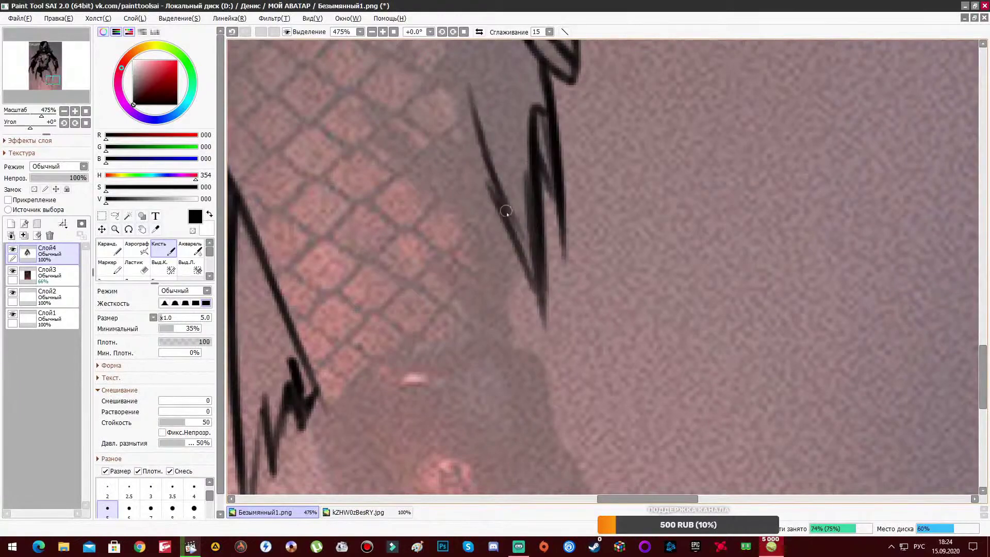
{"action": "scroll", "coordinate": [490, 172], "scroll_direction": "down", "scroll_amount": 1}
{"action": "mouse_move", "coordinate": [603, 407]}
{"action": "left_mouse_down"}
{"action": "mouse_move", "coordinate": [597, 240]}
{"action": "mouse_move", "coordinate": [552, 82]}
{"action": "mouse_move", "coordinate": [521, 67]}
{"action": "left_mouse_up"}
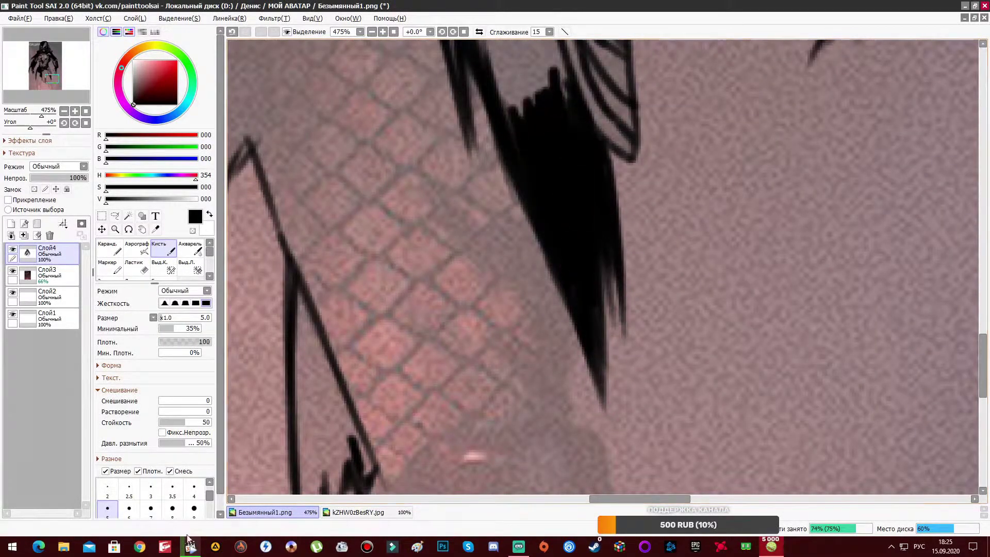
{"action": "scroll", "coordinate": [427, 232], "scroll_direction": "up", "scroll_amount": 3}
{"action": "mouse_move", "coordinate": [426, 232]}
{"action": "left_mouse_down"}
{"action": "mouse_move", "coordinate": [503, 232]}
{"action": "mouse_move", "coordinate": [426, 165]}
{"action": "mouse_move", "coordinate": [530, 275]}
{"action": "left_mouse_up"}
{"action": "scroll", "coordinate": [530, 274], "scroll_direction": "down", "scroll_amount": 3}
{"action": "left_click_drag", "start_coordinate": [490, 139], "coordinate": [407, 206]}
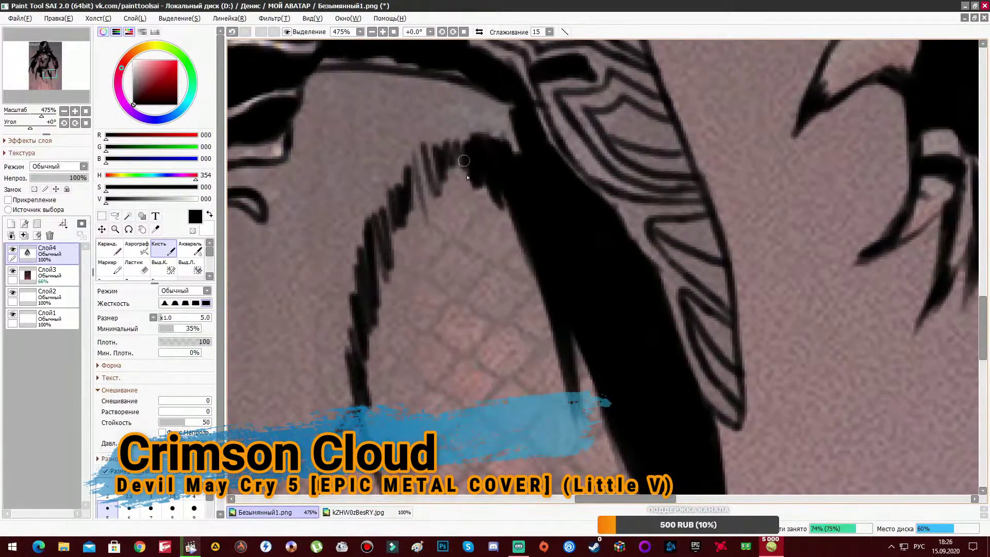
{"action": "mouse_move", "coordinate": [402, 119]}
{"action": "left_mouse_down"}
{"action": "mouse_move", "coordinate": [360, 371]}
{"action": "mouse_move", "coordinate": [475, 170]}
{"action": "left_mouse_up"}
{"action": "scroll", "coordinate": [433, 223], "scroll_direction": "up", "scroll_amount": 3}
Step: Black out the grey gaps in the hair, lengthening and thickening the pointed strands
{"action": "mouse_move", "coordinate": [433, 224]}
{"action": "left_mouse_down"}
{"action": "mouse_move", "coordinate": [552, 232]}
{"action": "mouse_move", "coordinate": [443, 263]}
{"action": "left_mouse_up"}
{"action": "scroll", "coordinate": [553, 232], "scroll_direction": "up", "scroll_amount": 1}
{"action": "scroll", "coordinate": [490, 206], "scroll_direction": "down", "scroll_amount": 3}
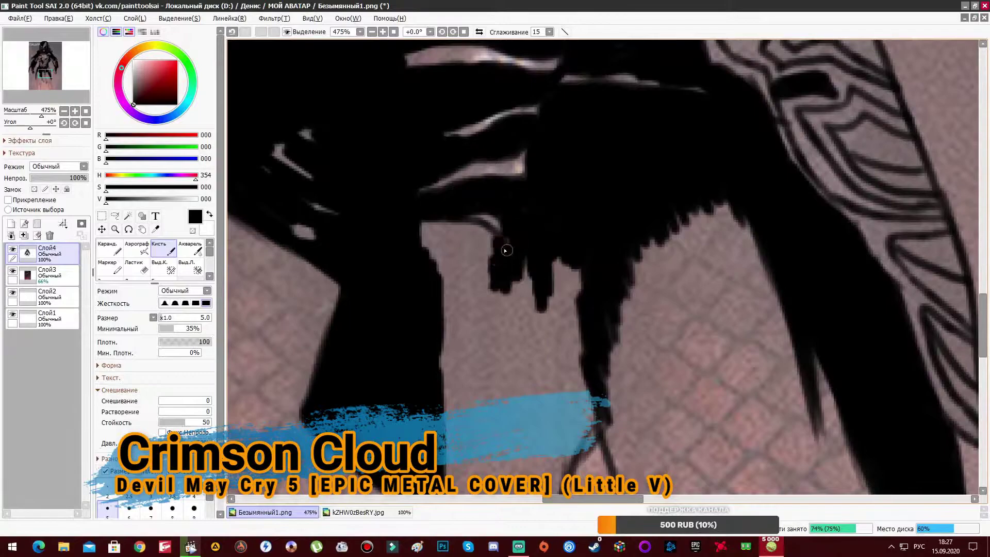
{"action": "scroll", "coordinate": [505, 250], "scroll_direction": "down", "scroll_amount": 5}
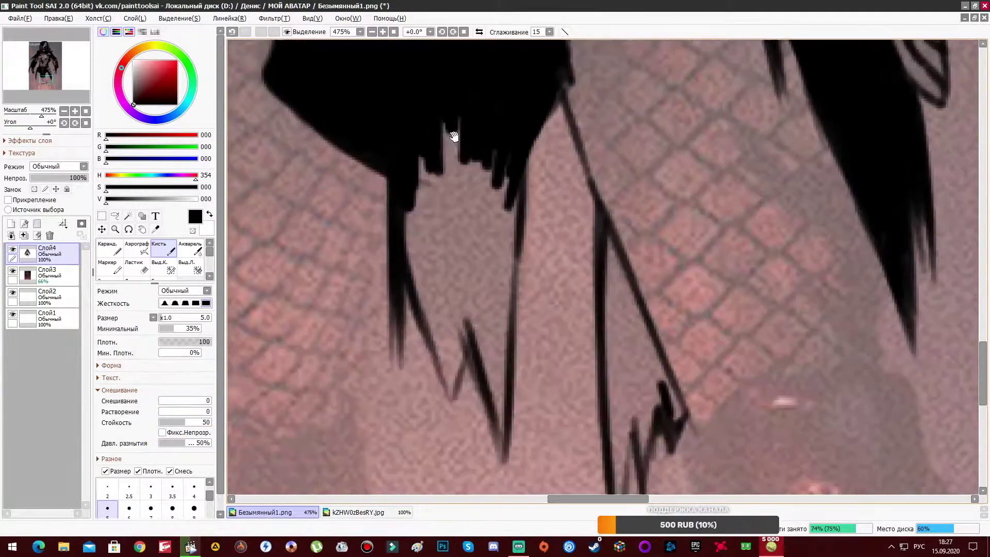
{"action": "left_click_drag", "start_coordinate": [454, 137], "coordinate": [456, 340]}
{"action": "left_click_drag", "start_coordinate": [493, 165], "coordinate": [490, 342]}
Step: Lay down the first long black strokes over the leg area
{"action": "scroll", "coordinate": [607, 216], "scroll_direction": "down", "scroll_amount": 3}
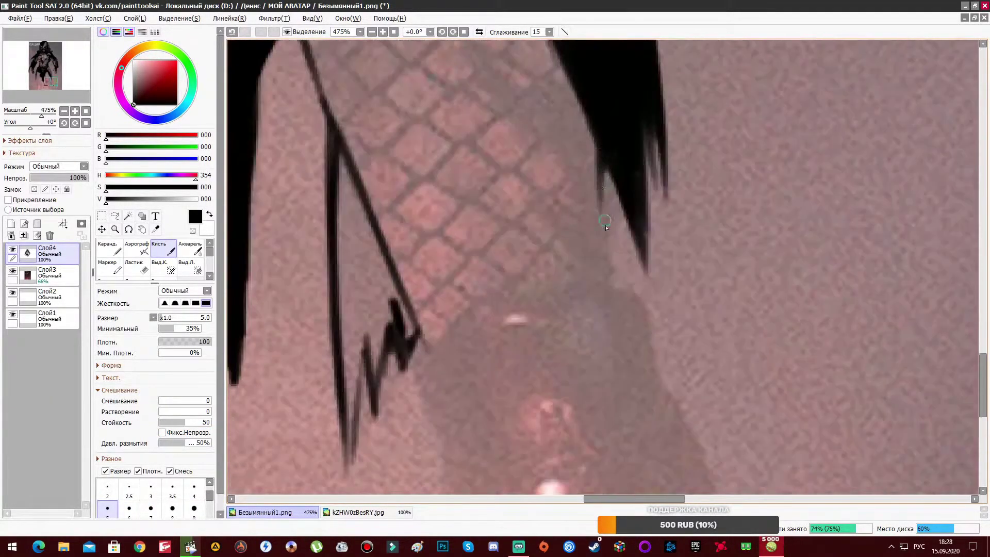
{"action": "scroll", "coordinate": [641, 243], "scroll_direction": "down", "scroll_amount": 3}
{"action": "scroll", "coordinate": [675, 239], "scroll_direction": "down", "scroll_amount": 1}
{"action": "scroll", "coordinate": [675, 239], "scroll_direction": "up", "scroll_amount": 3}
{"action": "scroll", "coordinate": [619, 217], "scroll_direction": "up", "scroll_amount": 3}
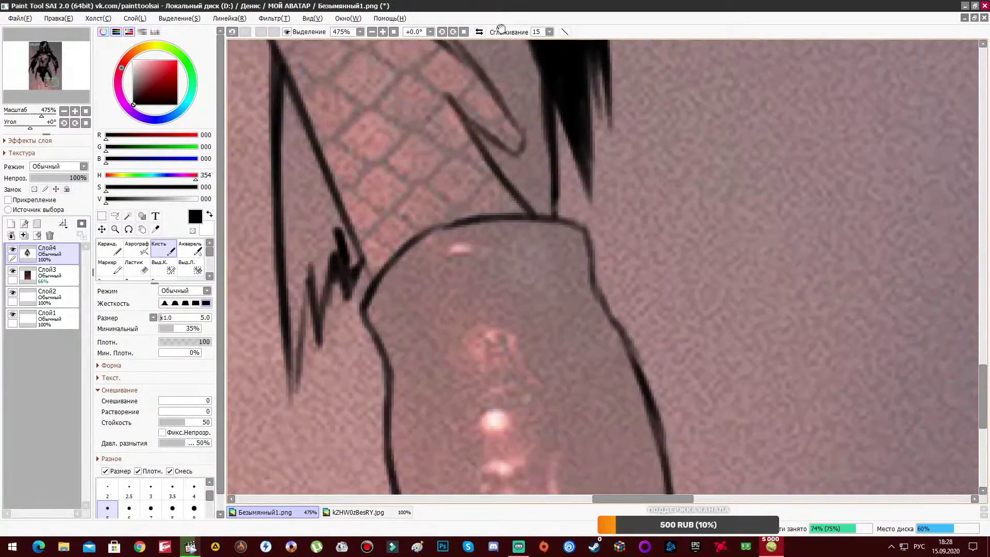
{"action": "scroll", "coordinate": [567, 191], "scroll_direction": "up", "scroll_amount": 3}
{"action": "left_click_drag", "start_coordinate": [495, 129], "coordinate": [609, 335]}
{"action": "scroll", "coordinate": [567, 257], "scroll_direction": "down", "scroll_amount": 3}
{"action": "left_click_drag", "start_coordinate": [456, 93], "coordinate": [567, 235]}
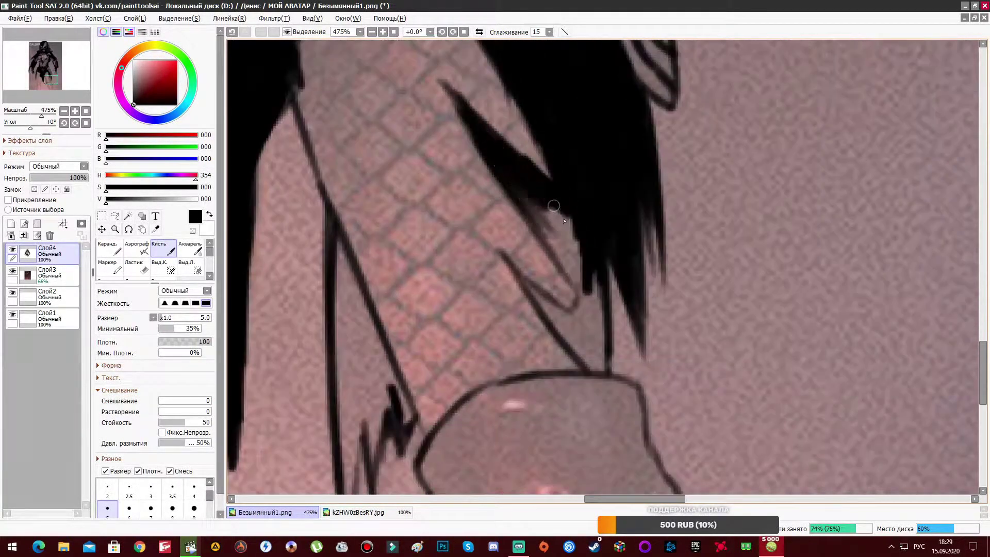
{"action": "left_click_drag", "start_coordinate": [520, 201], "coordinate": [576, 352]}
Step: Paint diagonal black stripes and cross them into a fishnet pattern
{"action": "left_click_drag", "start_coordinate": [516, 211], "coordinate": [565, 157]}
{"action": "left_click_drag", "start_coordinate": [464, 232], "coordinate": [551, 209]}
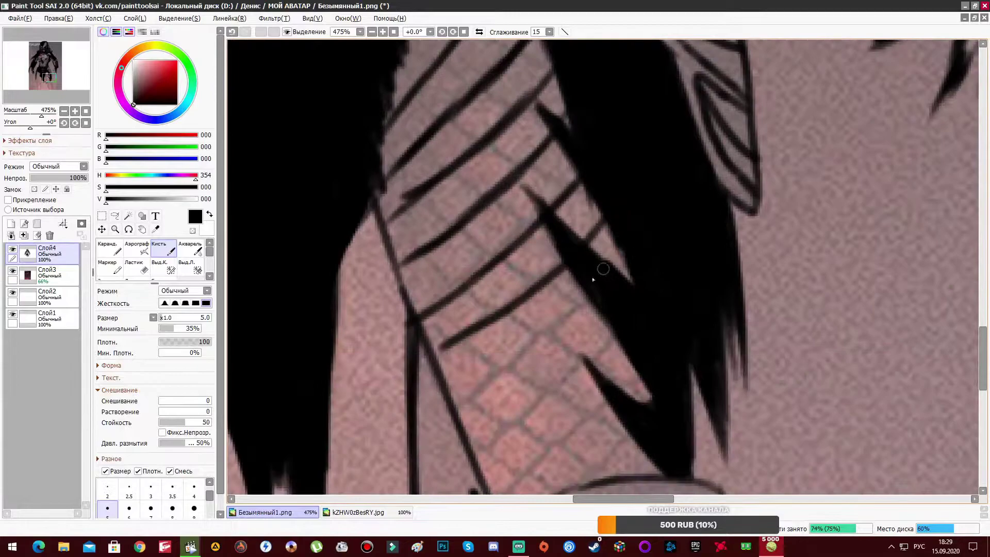
{"action": "left_click_drag", "start_coordinate": [430, 356], "coordinate": [567, 322]}
{"action": "left_click_drag", "start_coordinate": [479, 340], "coordinate": [613, 271]}
{"action": "left_click_drag", "start_coordinate": [515, 381], "coordinate": [634, 306]}
{"action": "left_click_drag", "start_coordinate": [472, 299], "coordinate": [582, 369]}
{"action": "scroll", "coordinate": [530, 380], "scroll_direction": "up", "scroll_amount": 2}
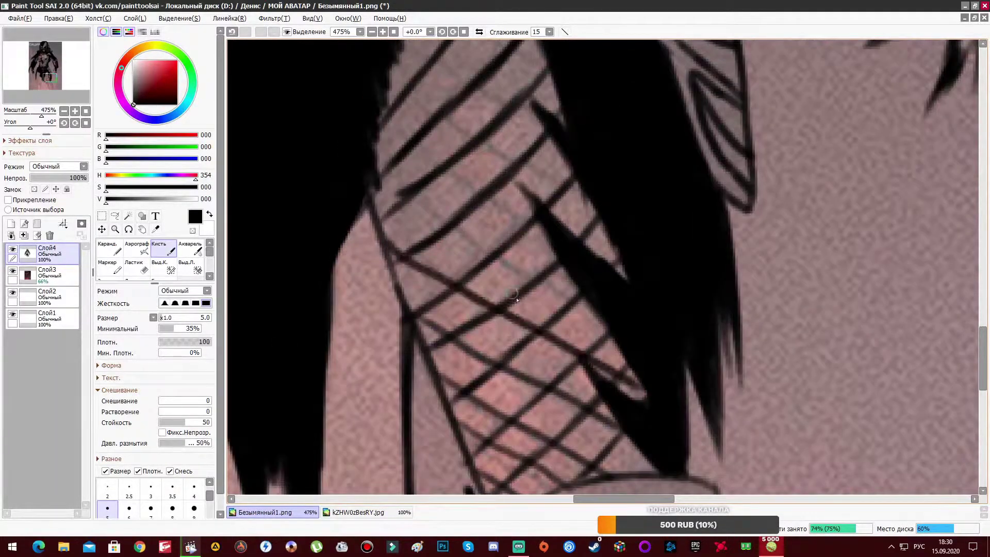
{"action": "left_click_drag", "start_coordinate": [495, 304], "coordinate": [644, 394]}
{"action": "left_click_drag", "start_coordinate": [372, 183], "coordinate": [590, 305]}
{"action": "scroll", "coordinate": [587, 232], "scroll_direction": "down", "scroll_amount": 3}
{"action": "left_click_drag", "start_coordinate": [373, 216], "coordinate": [444, 190]}
Step: Add more hair strands and black line strokes on the legs
{"action": "left_click_drag", "start_coordinate": [458, 315], "coordinate": [446, 453]}
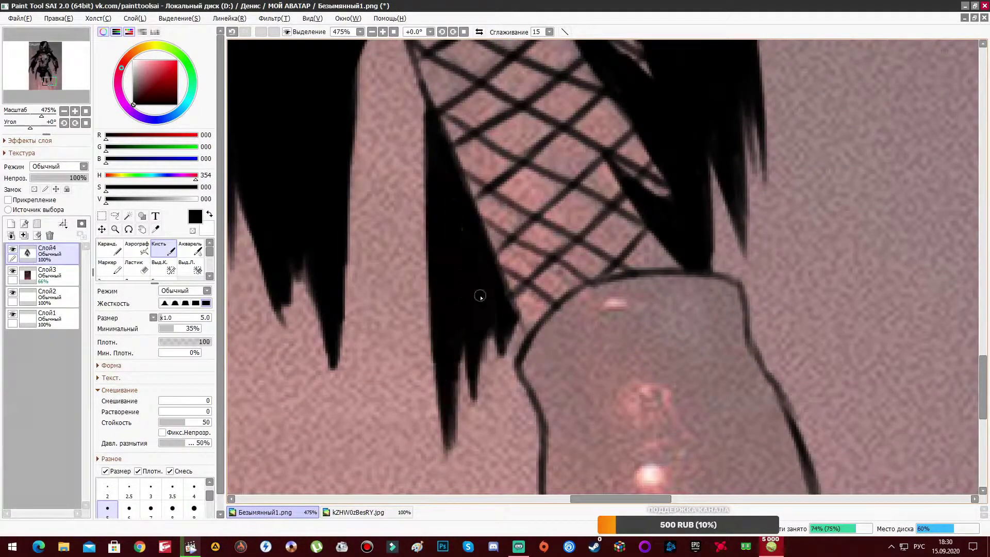
{"action": "left_click_drag", "start_coordinate": [525, 299], "coordinate": [511, 338]}
{"action": "scroll", "coordinate": [464, 453], "scroll_direction": "down", "scroll_amount": 5}
{"action": "scroll", "coordinate": [435, 250], "scroll_direction": "up", "scroll_amount": 3}
{"action": "scroll", "coordinate": [555, 112], "scroll_direction": "up", "scroll_amount": 2}
{"action": "scroll", "coordinate": [556, 111], "scroll_direction": "down", "scroll_amount": 5}
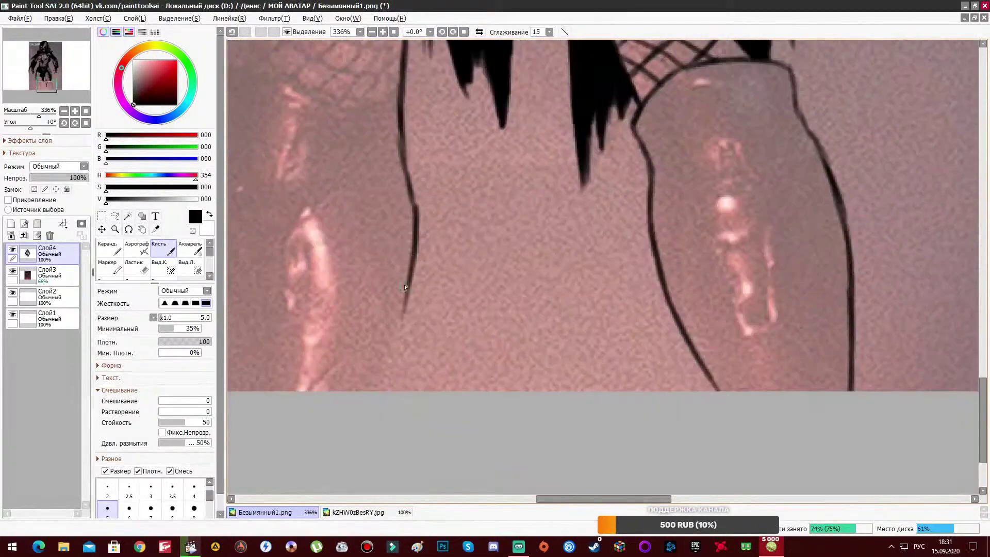
{"action": "mouse_move", "coordinate": [407, 196]}
{"action": "left_mouse_down"}
{"action": "mouse_move", "coordinate": [444, 296]}
{"action": "mouse_move", "coordinate": [493, 381]}
{"action": "left_mouse_up"}
{"action": "scroll", "coordinate": [392, 224], "scroll_direction": "up", "scroll_amount": 2}
Step: Paint additional short black strokes on the left and right legs
{"action": "left_click_drag", "start_coordinate": [392, 224], "coordinate": [335, 185]}
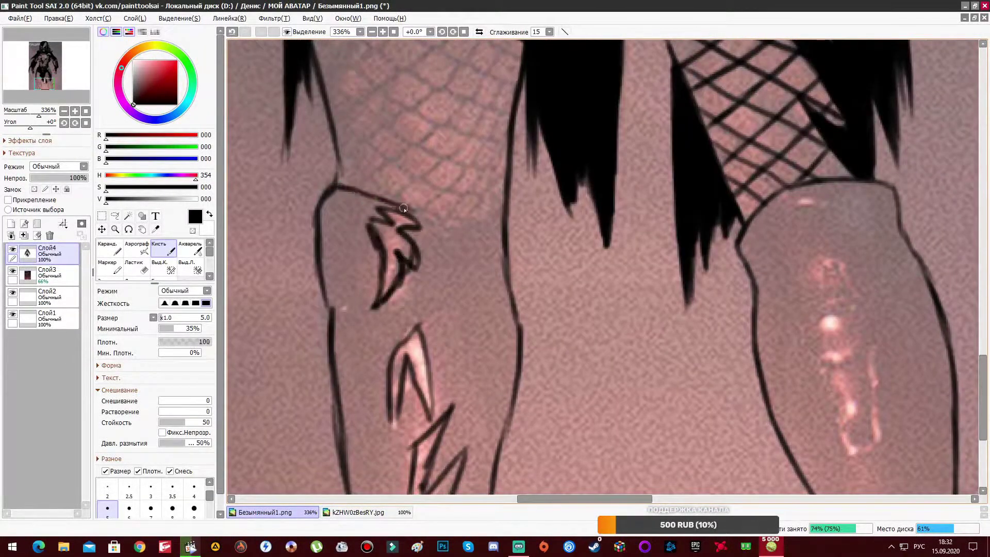
{"action": "left_click_drag", "start_coordinate": [402, 242], "coordinate": [466, 206]}
{"action": "scroll", "coordinate": [438, 222], "scroll_direction": "down", "scroll_amount": 2}
{"action": "left_click_drag", "start_coordinate": [786, 185], "coordinate": [819, 281]}
{"action": "left_click_drag", "start_coordinate": [794, 279], "coordinate": [845, 379]}
{"action": "scroll", "coordinate": [452, 69], "scroll_direction": "up", "scroll_amount": 5}
Step: Draw a set of curved fishnet lines across the skin between the hair locks
{"action": "left_click_drag", "start_coordinate": [448, 57], "coordinate": [547, 133]}
{"action": "left_click_drag", "start_coordinate": [429, 94], "coordinate": [537, 163]}
{"action": "left_click_drag", "start_coordinate": [424, 124], "coordinate": [527, 197]}
{"action": "left_click_drag", "start_coordinate": [419, 156], "coordinate": [552, 269]}
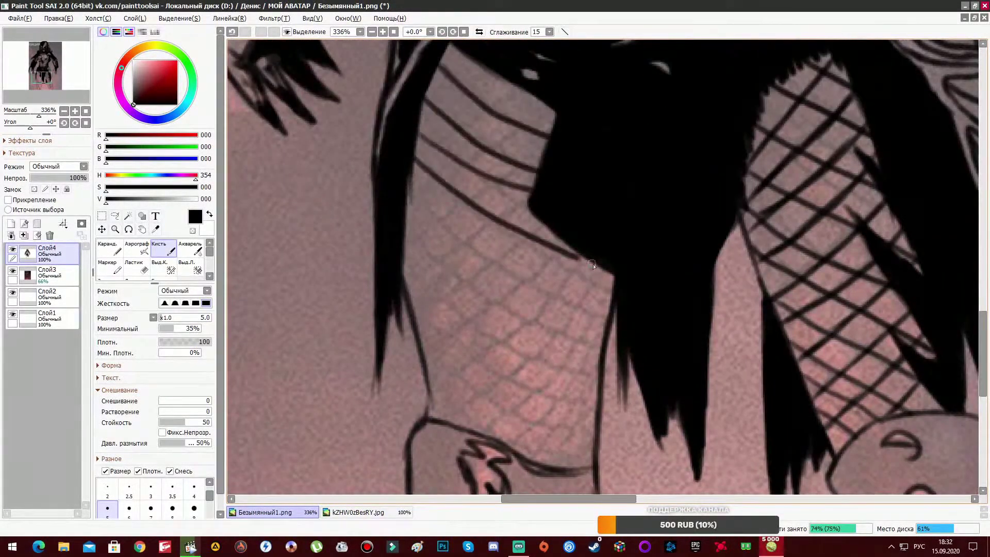
{"action": "left_click_drag", "start_coordinate": [410, 206], "coordinate": [614, 309]}
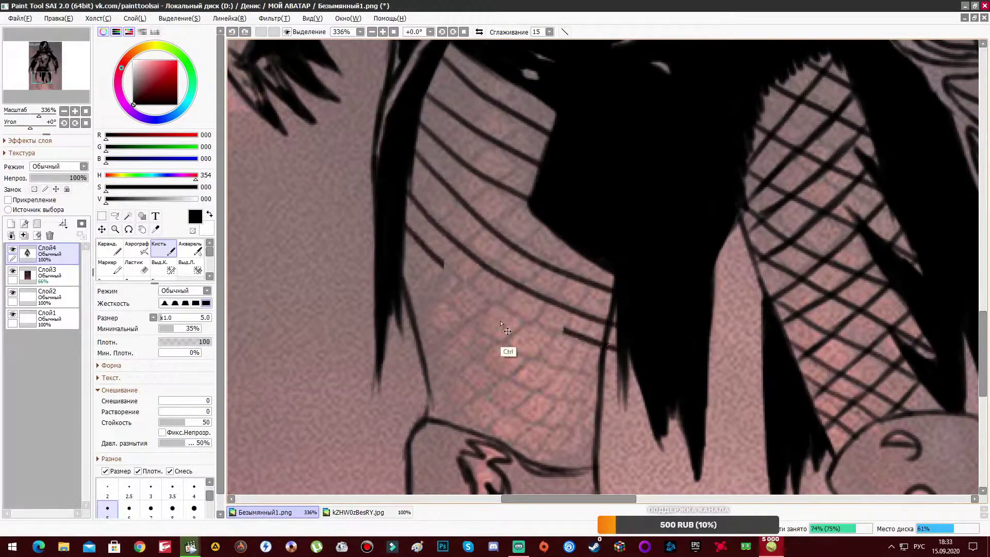
{"action": "left_click_drag", "start_coordinate": [413, 243], "coordinate": [603, 335]}
{"action": "left_click_drag", "start_coordinate": [412, 309], "coordinate": [597, 407]}
{"action": "scroll", "coordinate": [515, 361], "scroll_direction": "down", "scroll_amount": 3}
{"action": "scroll", "coordinate": [515, 361], "scroll_direction": "up", "scroll_amount": 3}
Step: Cross the curves with opposite diagonals and paint a black hair strand over the mesh
{"action": "left_click_drag", "start_coordinate": [363, 225], "coordinate": [475, 135]}
{"action": "left_click_drag", "start_coordinate": [361, 258], "coordinate": [498, 162]}
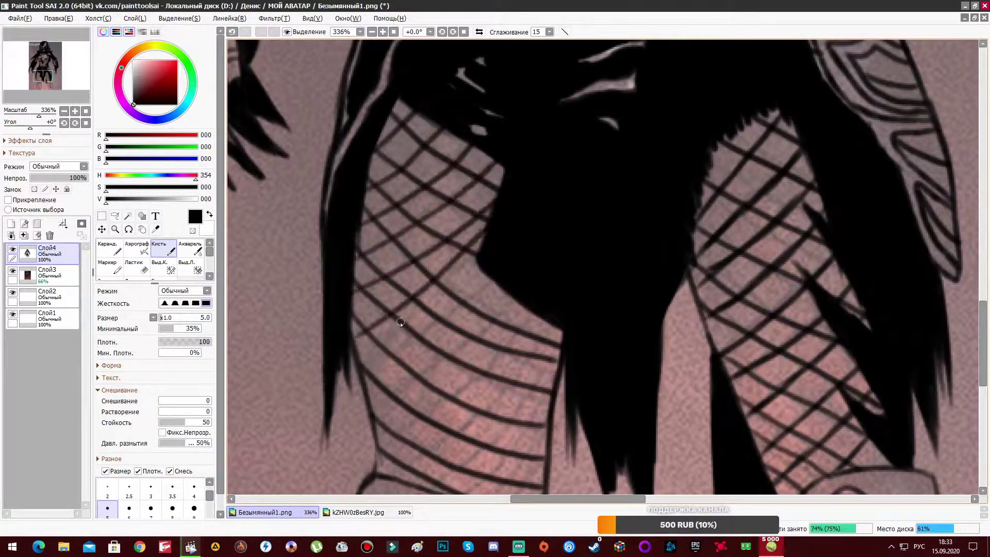
{"action": "left_click_drag", "start_coordinate": [366, 379], "coordinate": [484, 268]}
{"action": "scroll", "coordinate": [476, 258], "scroll_direction": "down", "scroll_amount": 3}
{"action": "left_click_drag", "start_coordinate": [415, 242], "coordinate": [536, 127]}
{"action": "left_click_drag", "start_coordinate": [397, 278], "coordinate": [567, 167]}
{"action": "left_click_drag", "start_coordinate": [446, 320], "coordinate": [583, 211]}
{"action": "left_click_drag", "start_coordinate": [469, 349], "coordinate": [567, 266]}
{"action": "scroll", "coordinate": [490, 282], "scroll_direction": "up", "scroll_amount": 5}
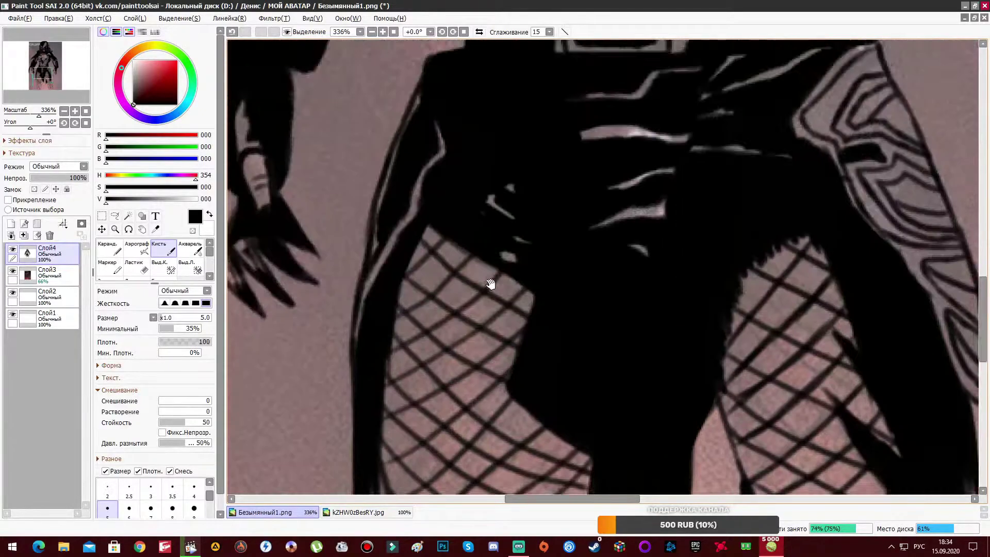
{"action": "scroll", "coordinate": [509, 308], "scroll_direction": "down", "scroll_amount": 2}
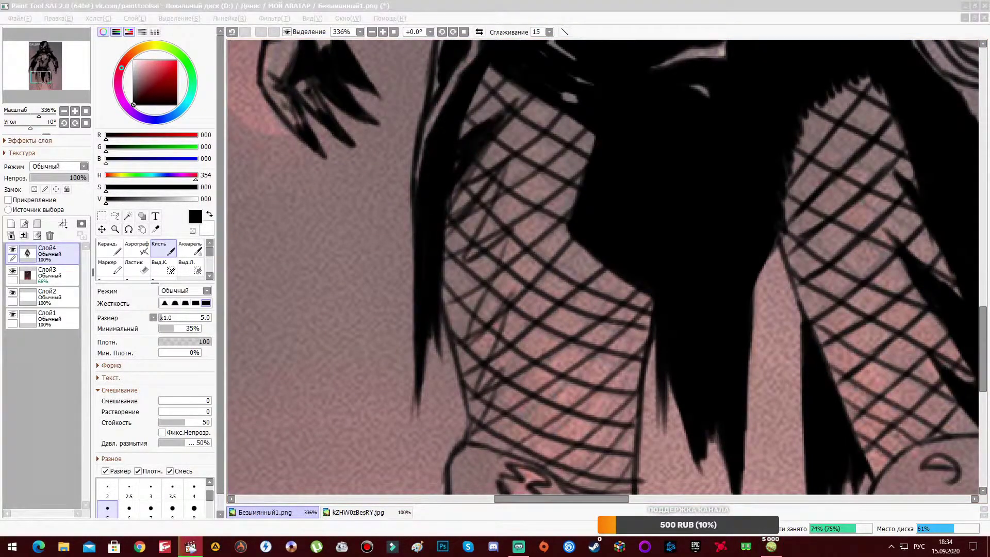
{"action": "left_click_drag", "start_coordinate": [504, 162], "coordinate": [501, 246]}
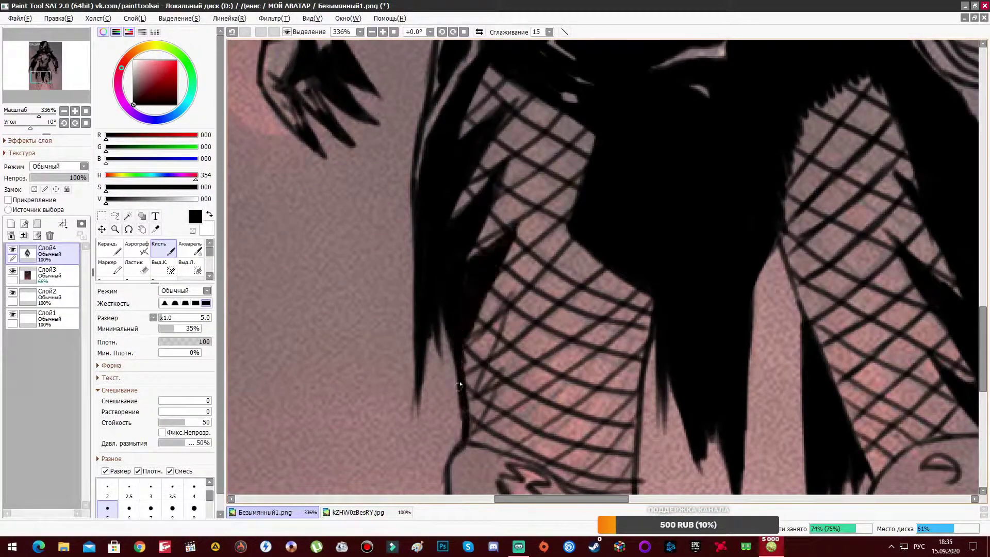
{"action": "scroll", "coordinate": [626, 194], "scroll_direction": "down", "scroll_amount": 5}
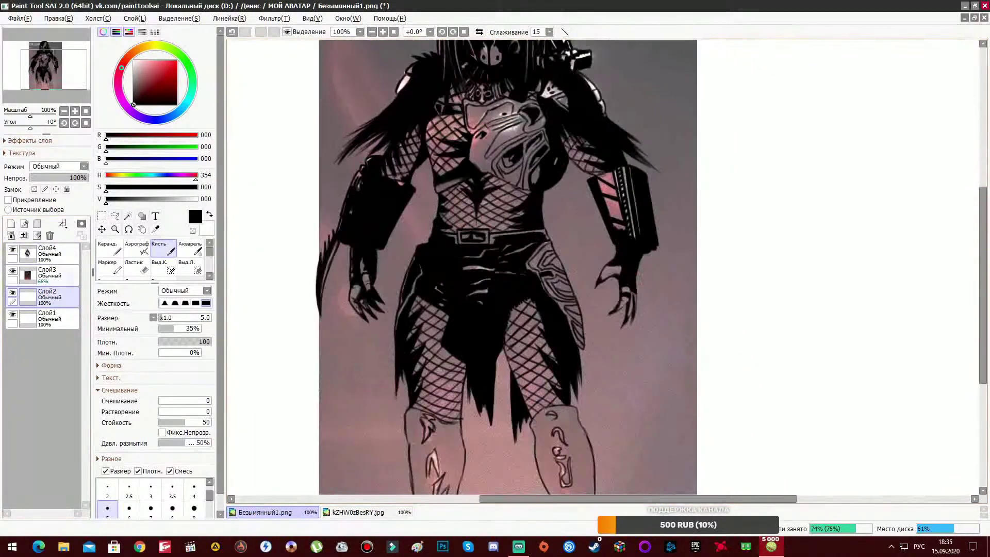
Step: Delete the pink reference layer Слой3 and fill both lower legs solid black
{"action": "left_click", "coordinate": [50, 235]}
{"action": "scroll", "coordinate": [464, 258], "scroll_direction": "up", "scroll_amount": 3}
{"action": "left_click_drag", "start_coordinate": [392, 185], "coordinate": [457, 232]}
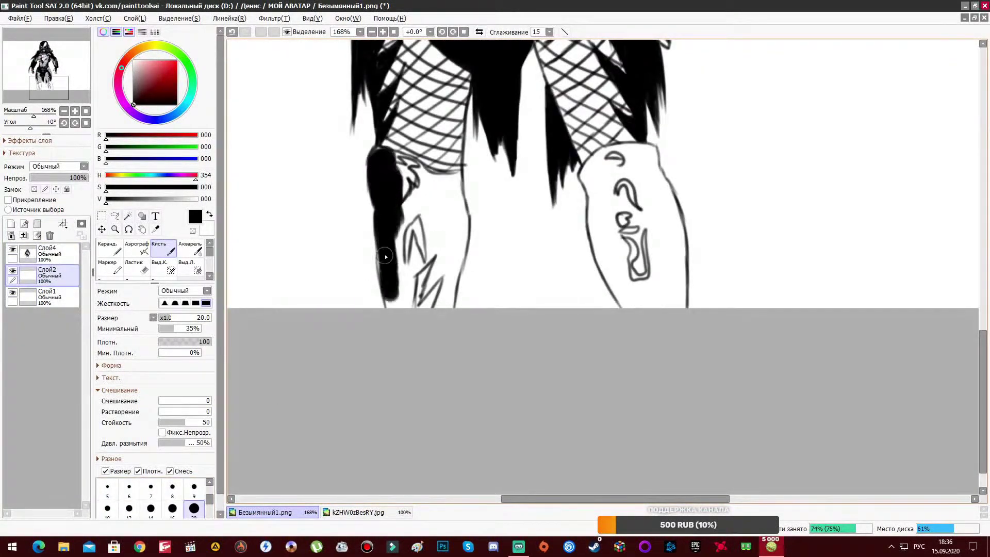
{"action": "left_click_drag", "start_coordinate": [589, 163], "coordinate": [592, 184]}
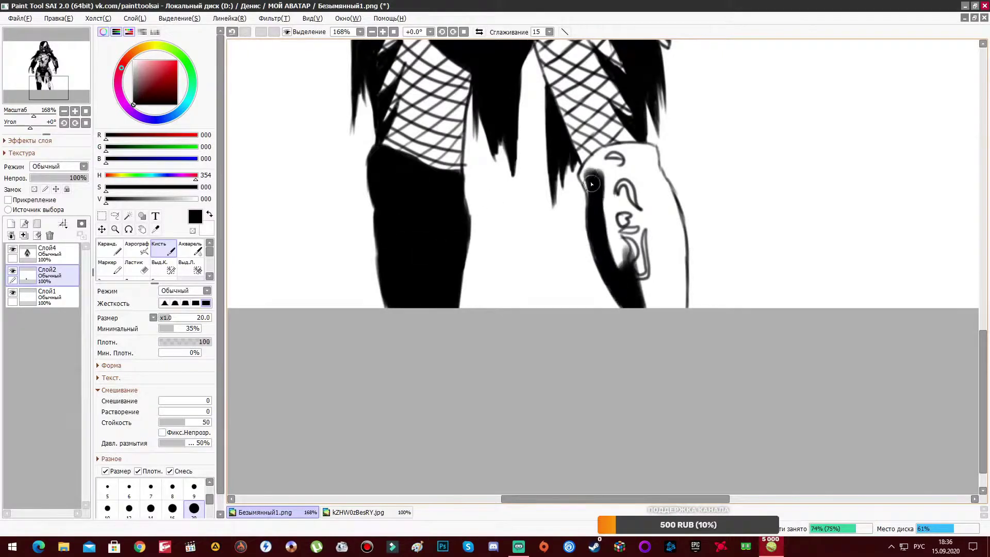
{"action": "left_click_drag", "start_coordinate": [654, 176], "coordinate": [651, 304]}
{"action": "scroll", "coordinate": [651, 304], "scroll_direction": "down", "scroll_amount": 4}
{"action": "scroll", "coordinate": [517, 248], "scroll_direction": "up", "scroll_amount": 3}
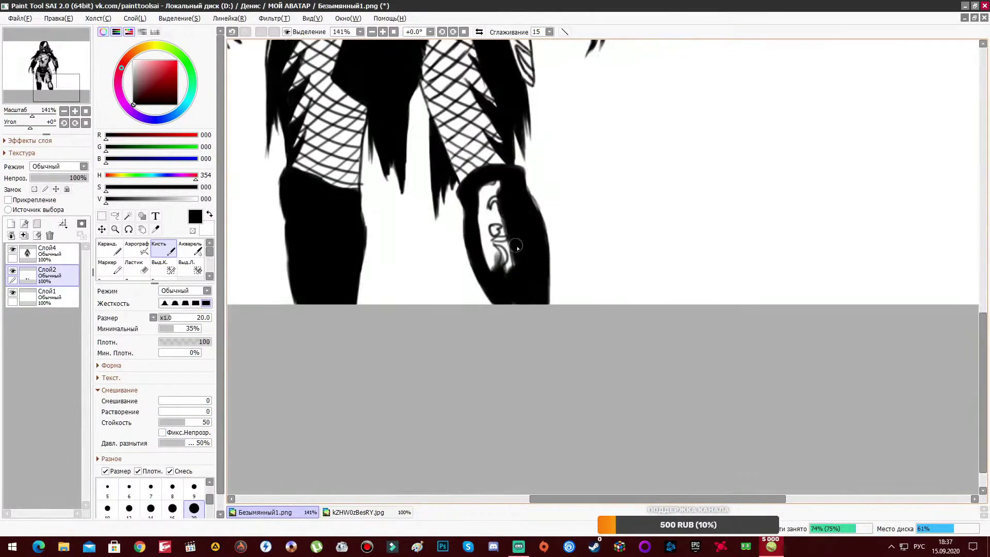
Step: Shade the top of the head and the face with grey strokes
{"action": "left_click_drag", "start_coordinate": [471, 124], "coordinate": [515, 413]}
{"action": "scroll", "coordinate": [592, 217], "scroll_direction": "up", "scroll_amount": 2}
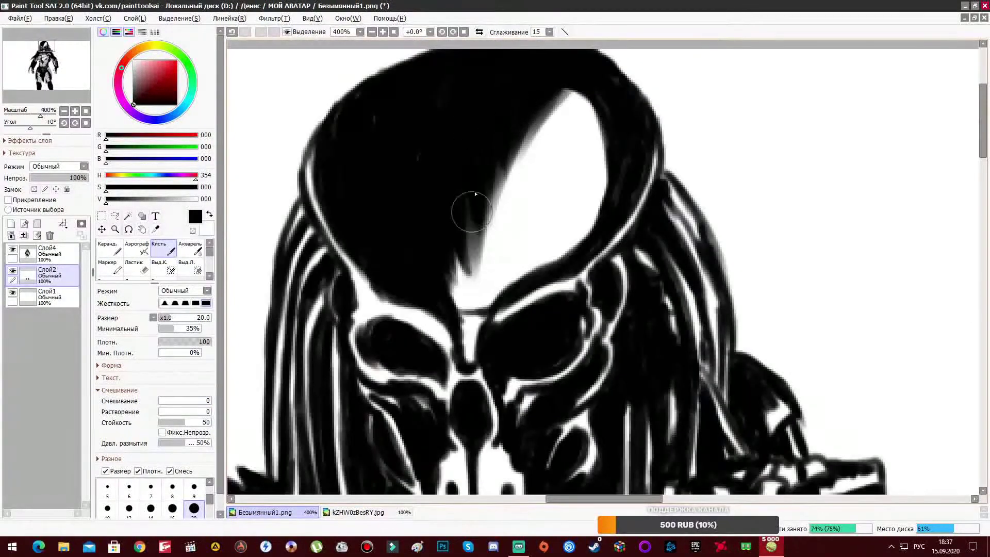
{"action": "scroll", "coordinate": [609, 209], "scroll_direction": "up", "scroll_amount": 2}
{"action": "scroll", "coordinate": [579, 173], "scroll_direction": "up", "scroll_amount": 3}
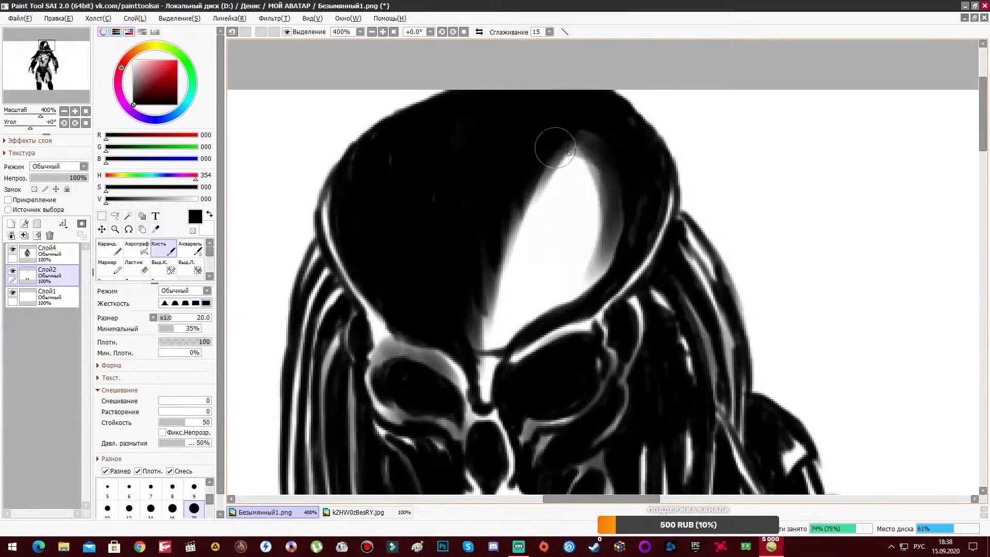
{"action": "left_click_drag", "start_coordinate": [553, 146], "coordinate": [614, 198]}
{"action": "scroll", "coordinate": [614, 198], "scroll_direction": "down", "scroll_amount": 5}
{"action": "mouse_move", "coordinate": [665, 227]}
{"action": "left_mouse_down"}
{"action": "mouse_move", "coordinate": [542, 330]}
{"action": "mouse_move", "coordinate": [748, 428]}
{"action": "left_mouse_up"}
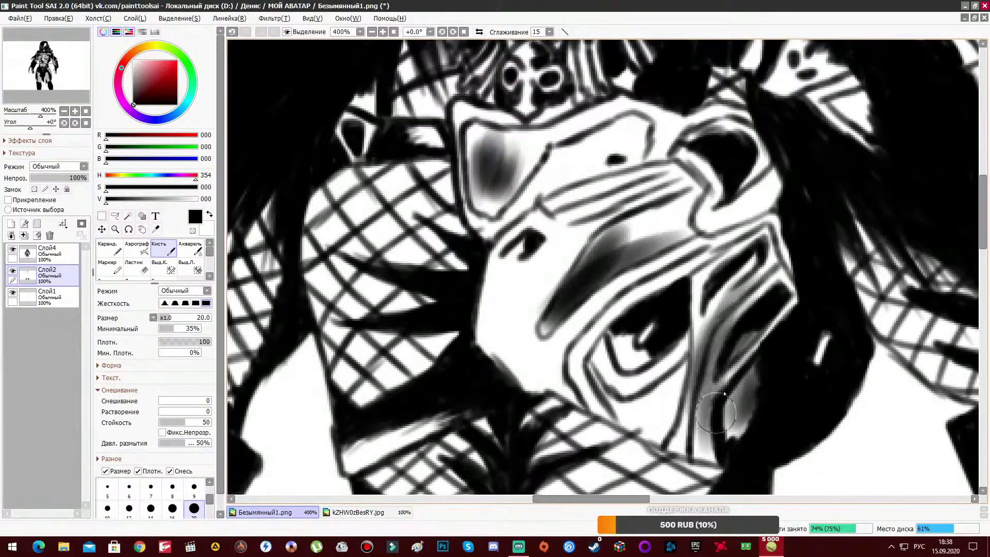
{"action": "left_click_drag", "start_coordinate": [763, 227], "coordinate": [694, 119]}
Step: Shade the right side of the fishnet torso, the arm pattern and the claw grey
{"action": "scroll", "coordinate": [694, 119], "scroll_direction": "up", "scroll_amount": 2}
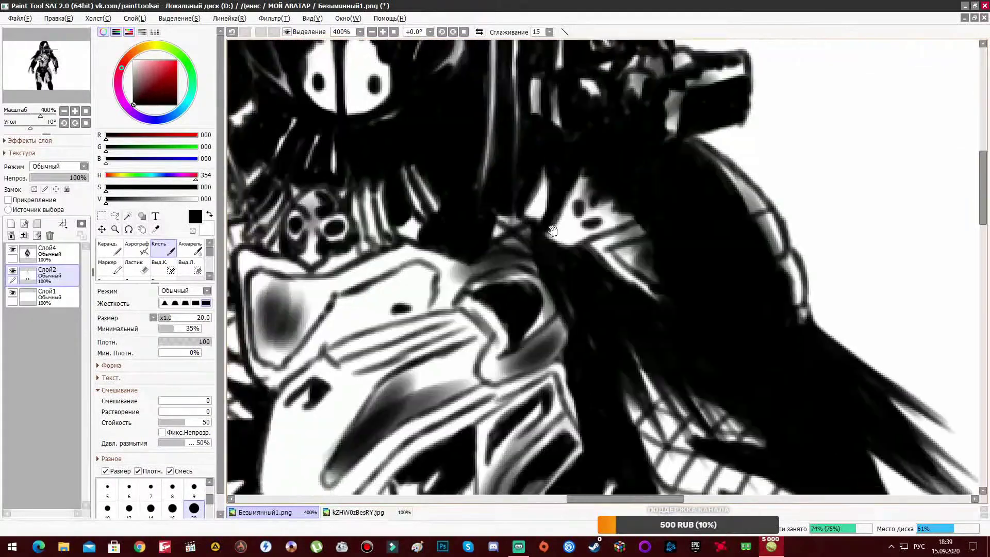
{"action": "scroll", "coordinate": [508, 235], "scroll_direction": "down", "scroll_amount": 5}
{"action": "scroll", "coordinate": [513, 280], "scroll_direction": "down", "scroll_amount": 5}
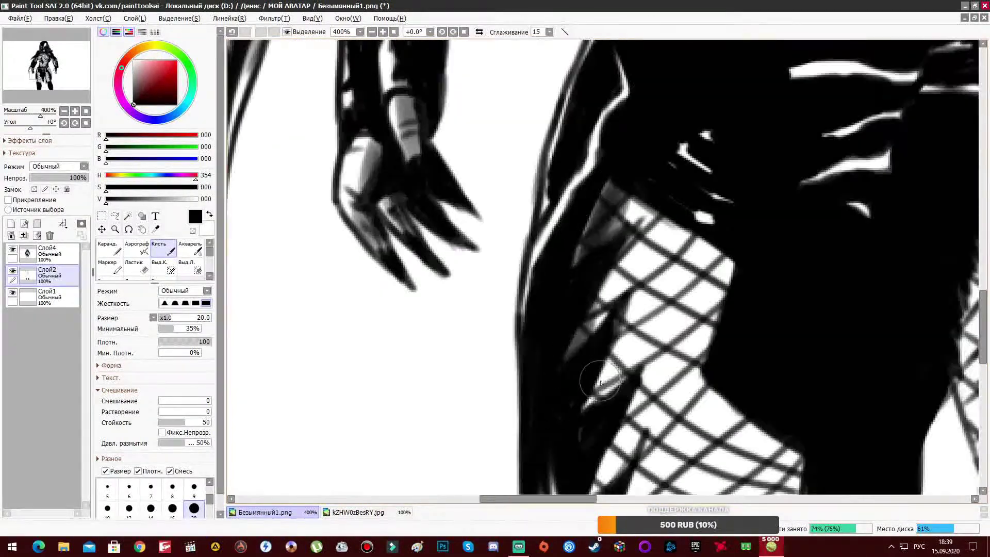
{"action": "left_click_drag", "start_coordinate": [742, 428], "coordinate": [724, 237]}
{"action": "scroll", "coordinate": [723, 236], "scroll_direction": "up", "scroll_amount": 2}
{"action": "scroll", "coordinate": [501, 210], "scroll_direction": "right", "scroll_amount": 3}
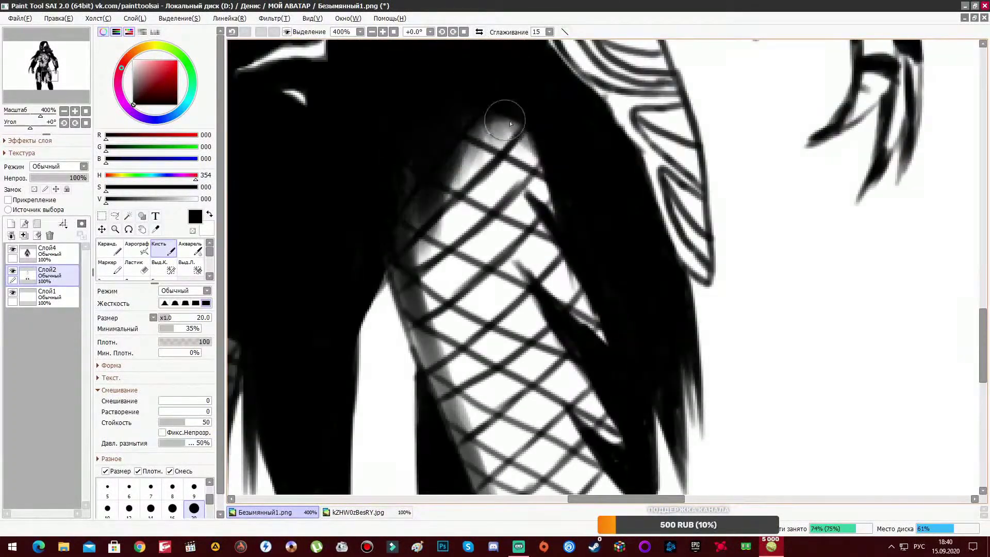
{"action": "scroll", "coordinate": [525, 115], "scroll_direction": "right", "scroll_amount": 5}
{"action": "scroll", "coordinate": [357, 269], "scroll_direction": "down", "scroll_amount": 5}
{"action": "left_click_drag", "start_coordinate": [464, 67], "coordinate": [402, 165]}
{"action": "scroll", "coordinate": [515, 206], "scroll_direction": "up", "scroll_amount": 4}
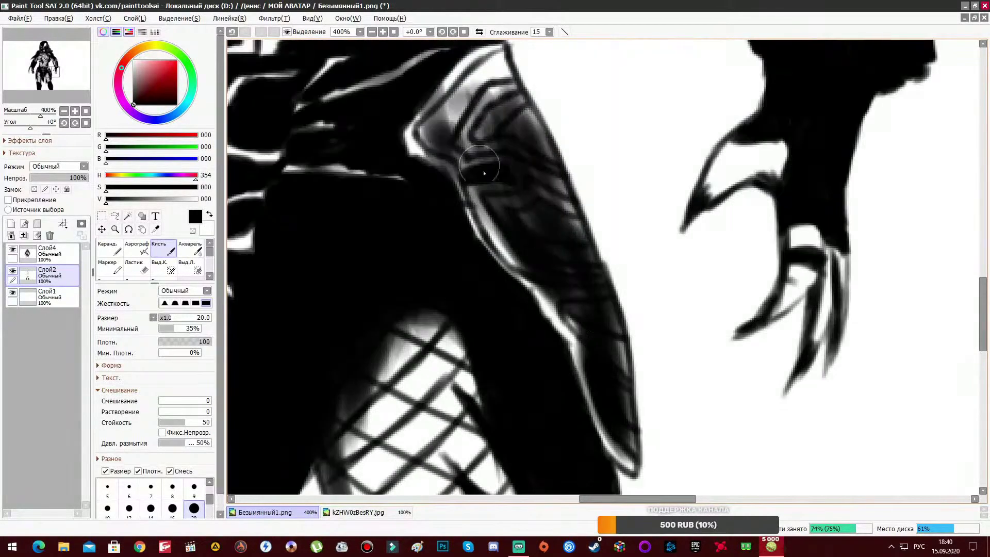
{"action": "left_click_drag", "start_coordinate": [773, 150], "coordinate": [712, 186]}
{"action": "scroll", "coordinate": [453, 293], "scroll_direction": "down", "scroll_amount": 5}
Step: Darken the fishnet's lower edge and shade the torso dark grey from neck to belt
{"action": "scroll", "coordinate": [566, 386], "scroll_direction": "left", "scroll_amount": 5}
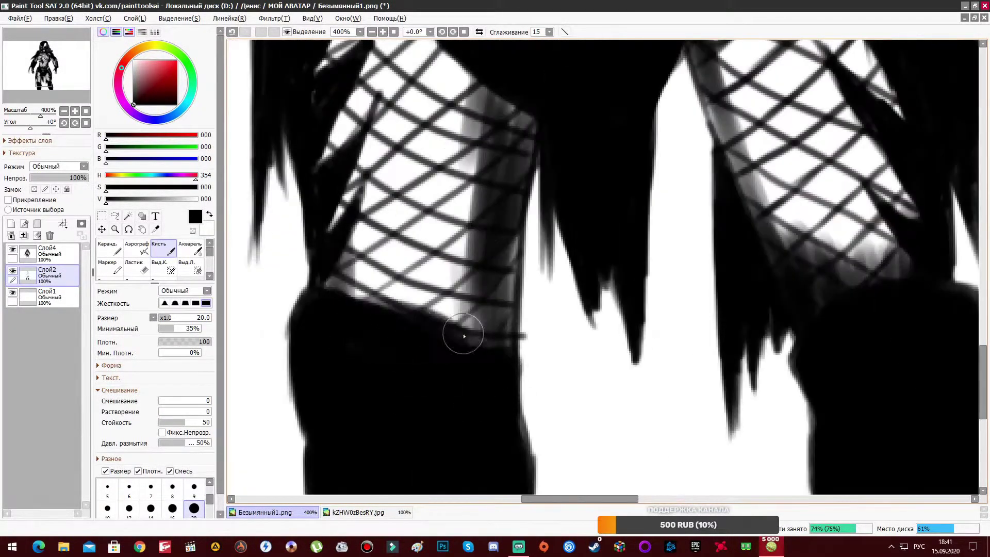
{"action": "left_click_drag", "start_coordinate": [464, 331], "coordinate": [450, 312]}
{"action": "scroll", "coordinate": [475, 198], "scroll_direction": "up", "scroll_amount": 5}
{"action": "scroll", "coordinate": [503, 236], "scroll_direction": "down", "scroll_amount": 4}
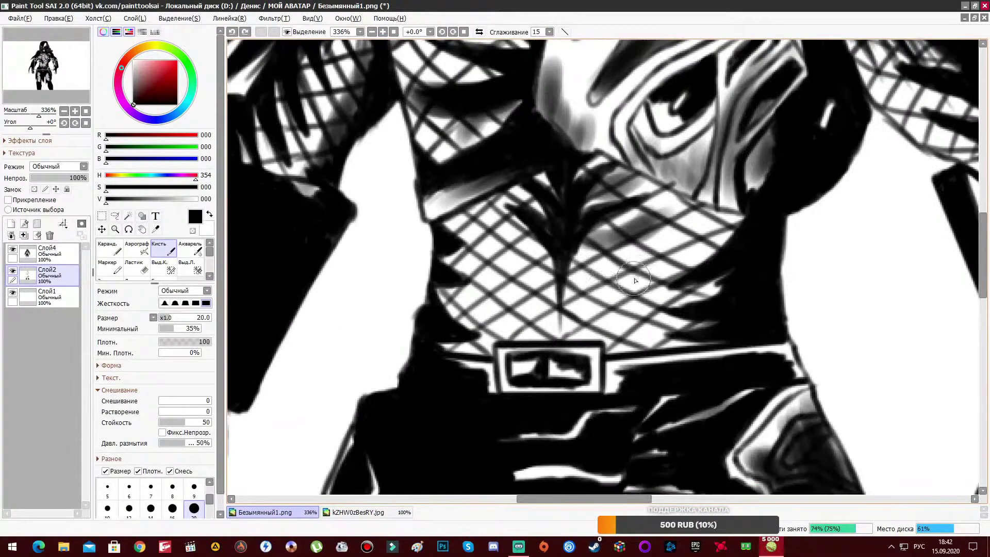
{"action": "left_click_drag", "start_coordinate": [635, 280], "coordinate": [598, 356]}
{"action": "left_click_drag", "start_coordinate": [505, 340], "coordinate": [743, 165]}
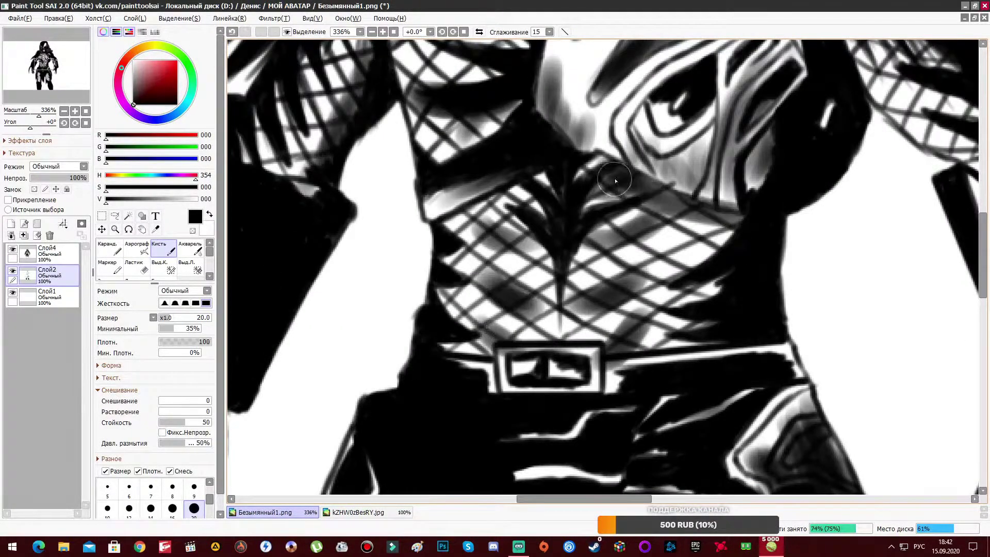
{"action": "scroll", "coordinate": [528, 227], "scroll_direction": "down", "scroll_amount": 3}
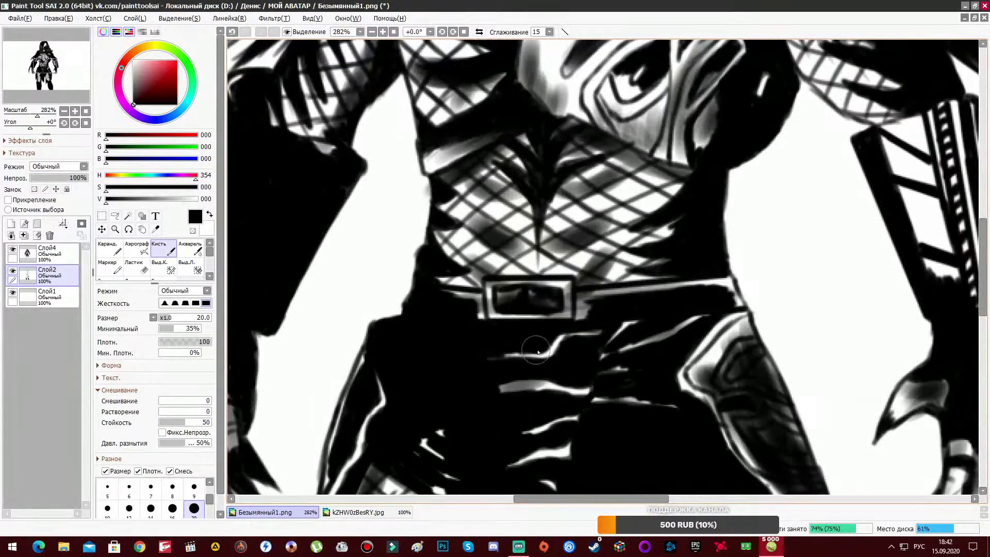
{"action": "scroll", "coordinate": [490, 232], "scroll_direction": "down", "scroll_amount": 3}
{"action": "scroll", "coordinate": [467, 212], "scroll_direction": "up", "scroll_amount": 3}
{"action": "scroll", "coordinate": [467, 211], "scroll_direction": "down", "scroll_amount": 3}
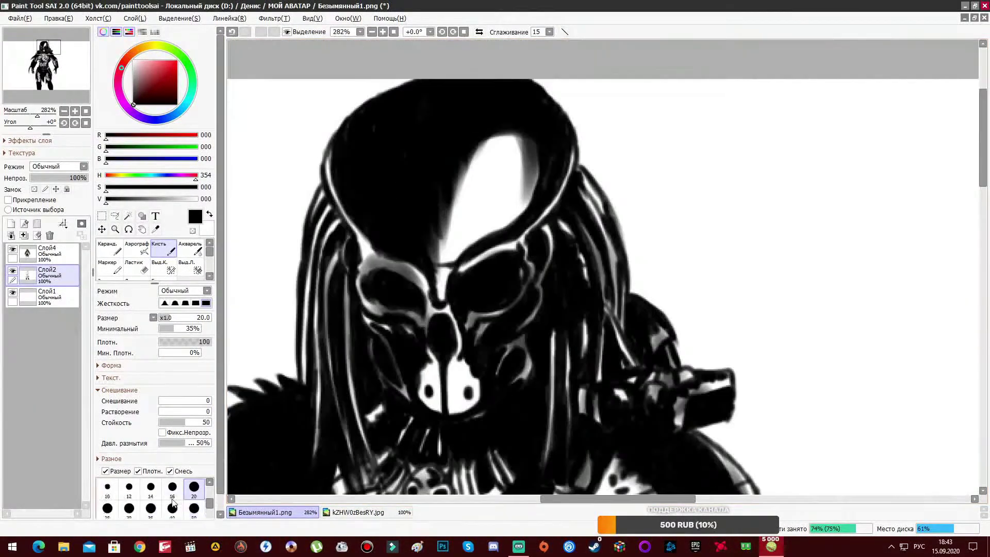
{"action": "scroll", "coordinate": [440, 256], "scroll_direction": "up", "scroll_amount": 2}
Step: Lower the brush minimum size to 5% and add a new layer on top
{"action": "scroll", "coordinate": [440, 256], "scroll_direction": "down", "scroll_amount": 4}
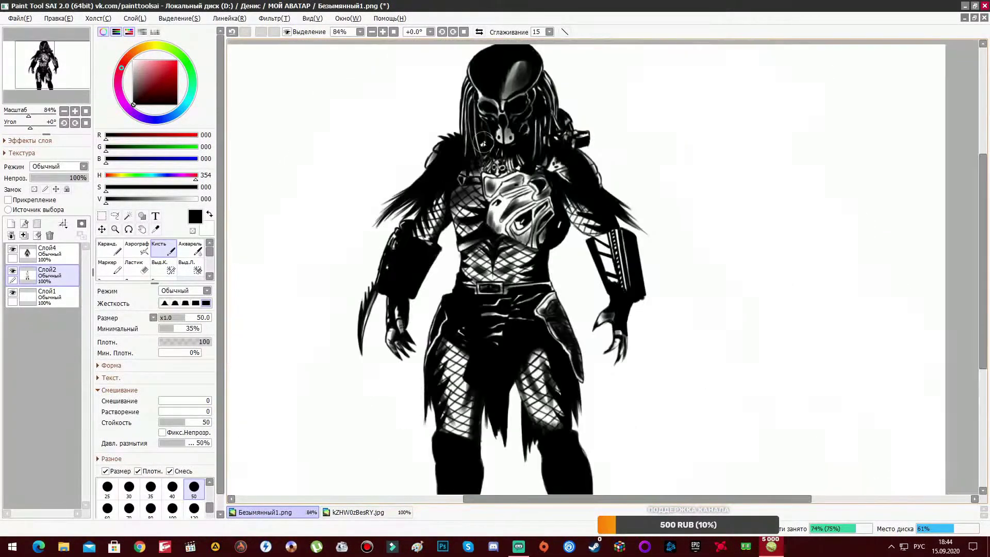
{"action": "scroll", "coordinate": [453, 268], "scroll_direction": "down", "scroll_amount": 3}
{"action": "scroll", "coordinate": [466, 282], "scroll_direction": "down", "scroll_amount": 3}
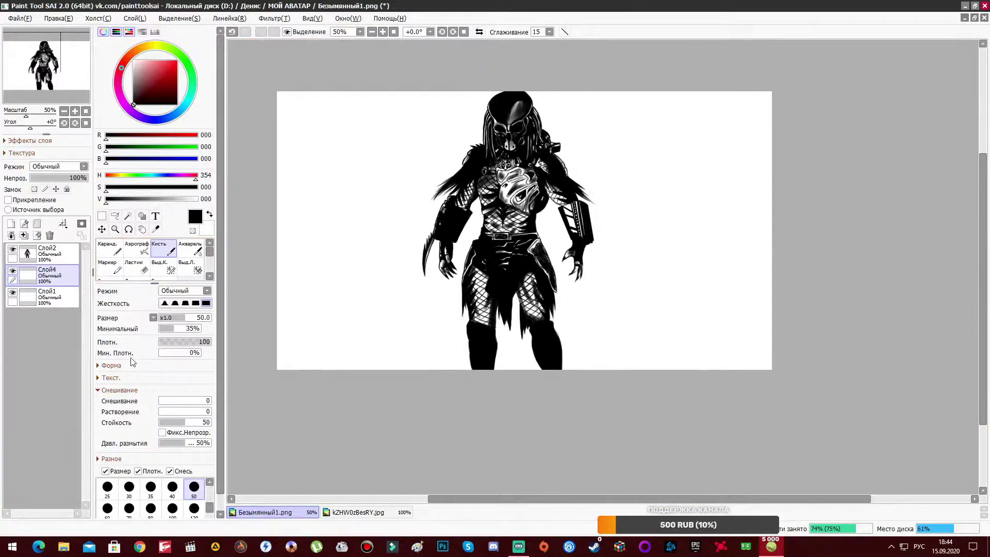
{"action": "scroll", "coordinate": [588, 309], "scroll_direction": "up", "scroll_amount": 5}
{"action": "scroll", "coordinate": [592, 327], "scroll_direction": "down", "scroll_amount": 3}
{"action": "scroll", "coordinate": [575, 80], "scroll_direction": "up", "scroll_amount": 1}
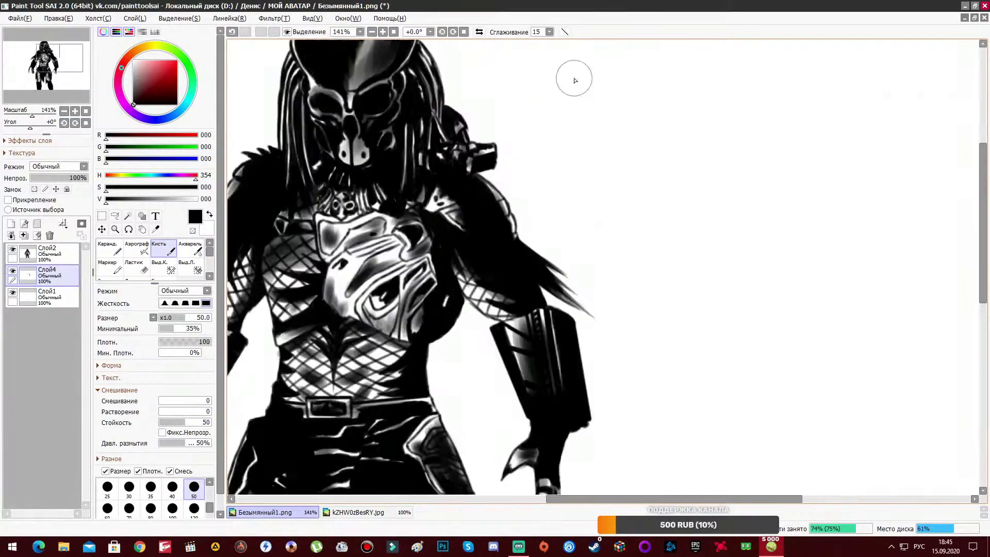
{"action": "scroll", "coordinate": [390, 285], "scroll_direction": "up", "scroll_amount": 1}
{"action": "scroll", "coordinate": [166, 334], "scroll_direction": "down", "scroll_amount": 2}
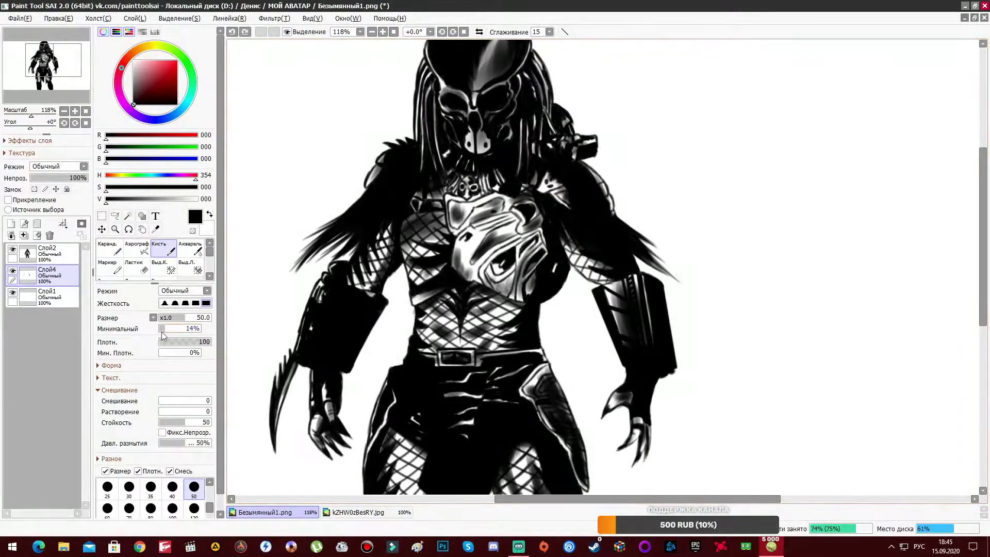
{"action": "left_click_drag", "start_coordinate": [162, 332], "coordinate": [159, 332]}
{"action": "key", "text": "ctrl+shift+n"}
Step: Leave the texture unchanged and try the Butterflies and Horsehair brush shapes
{"action": "scroll", "coordinate": [406, 214], "scroll_direction": "down", "scroll_amount": 5}
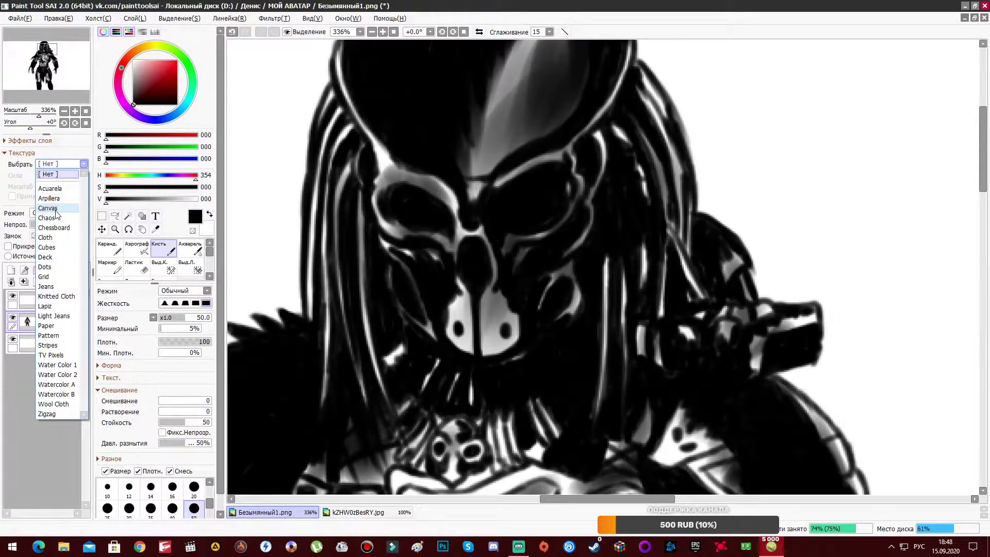
{"action": "left_click", "coordinate": [98, 365]}
{"action": "scroll", "coordinate": [155, 361], "scroll_direction": "down", "scroll_amount": 2}
{"action": "left_click", "coordinate": [180, 322]}
{"action": "scroll", "coordinate": [192, 494], "scroll_direction": "down", "scroll_amount": 10}
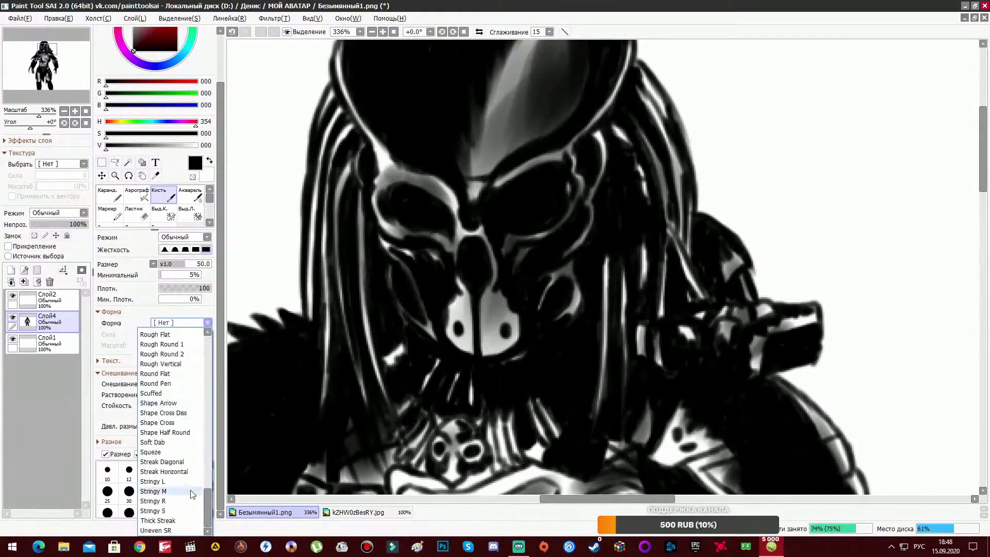
{"action": "scroll", "coordinate": [182, 404], "scroll_direction": "up", "scroll_amount": 1}
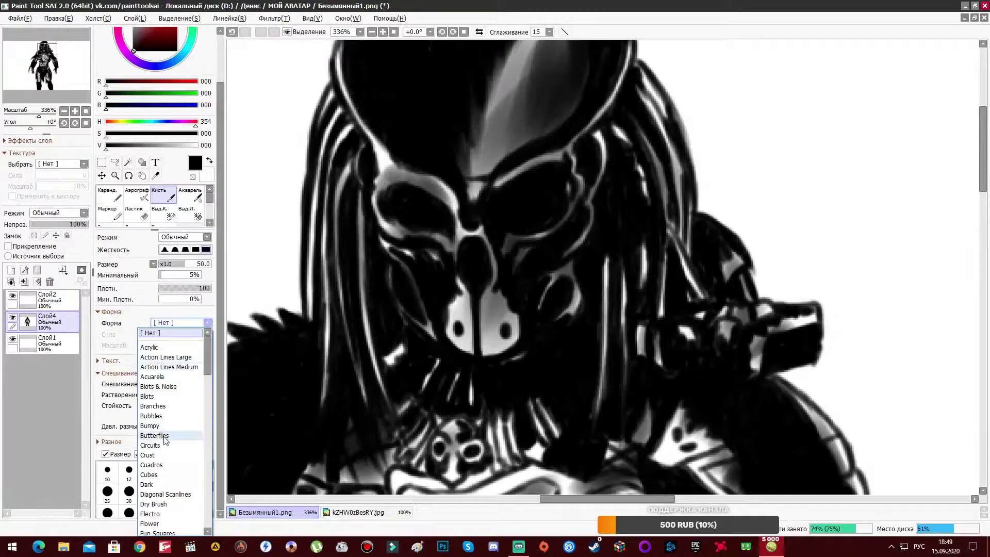
{"action": "left_click", "coordinate": [154, 435]}
{"action": "scroll", "coordinate": [161, 473], "scroll_direction": "down", "scroll_amount": 1}
{"action": "left_click", "coordinate": [180, 322]}
{"action": "scroll", "coordinate": [178, 438], "scroll_direction": "down", "scroll_amount": 3}
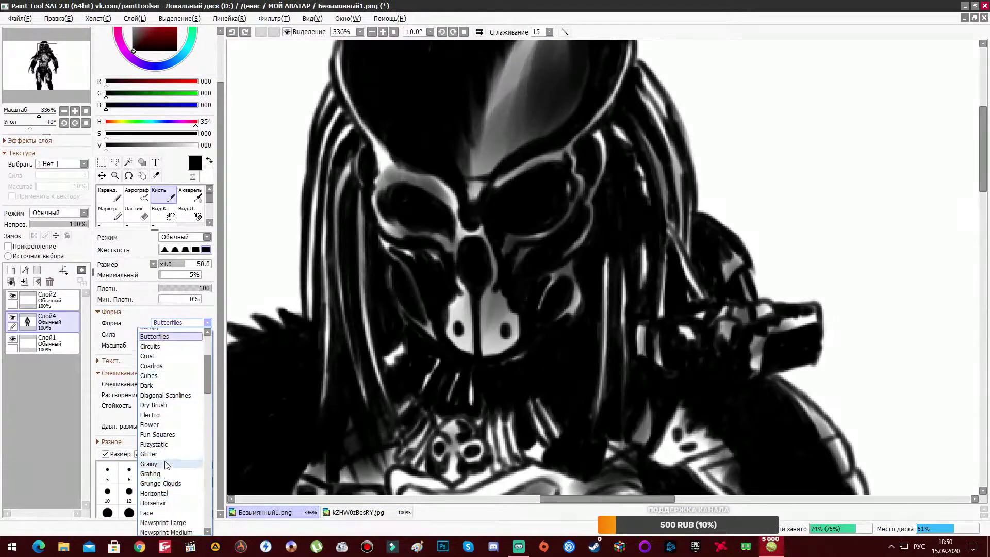
{"action": "scroll", "coordinate": [178, 438], "scroll_direction": "down", "scroll_amount": 3}
{"action": "left_click", "coordinate": [176, 410]}
Step: Settle on the Hair brush shape at bristle 50 and zoom out to the whole canvas
{"action": "left_click", "coordinate": [180, 322]}
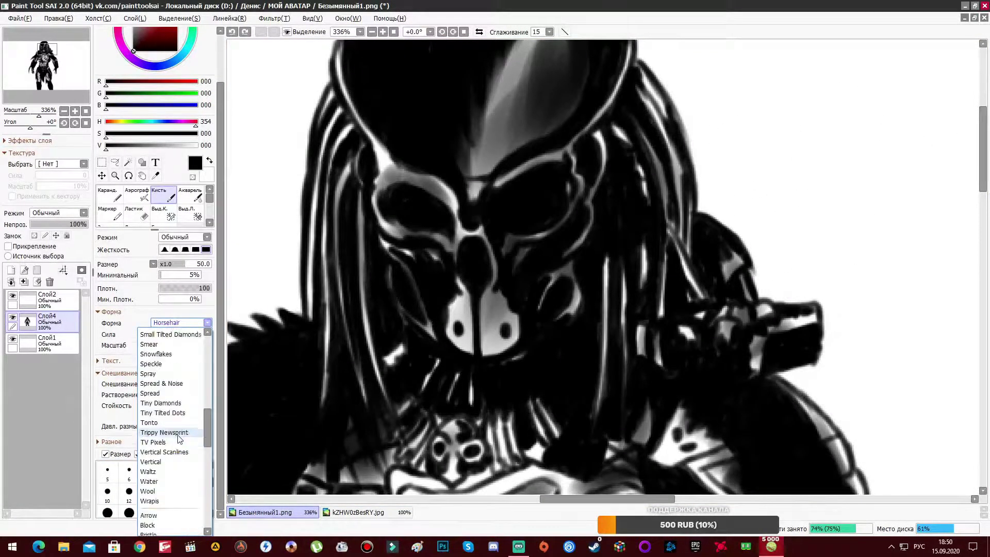
{"action": "left_click", "coordinate": [155, 479]}
{"action": "left_click", "coordinate": [180, 323]}
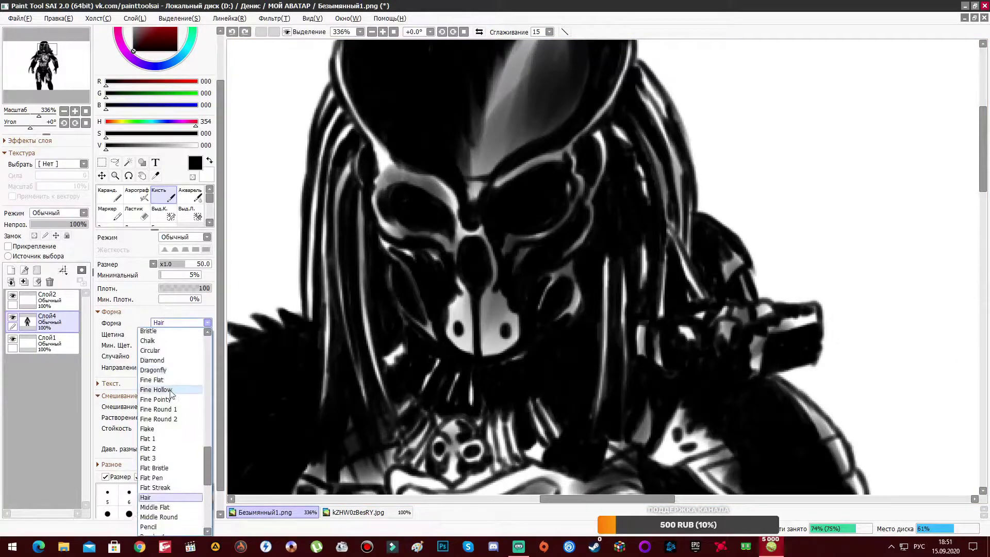
{"action": "left_click", "coordinate": [180, 323]}
{"action": "scroll", "coordinate": [472, 209], "scroll_direction": "down", "scroll_amount": 5}
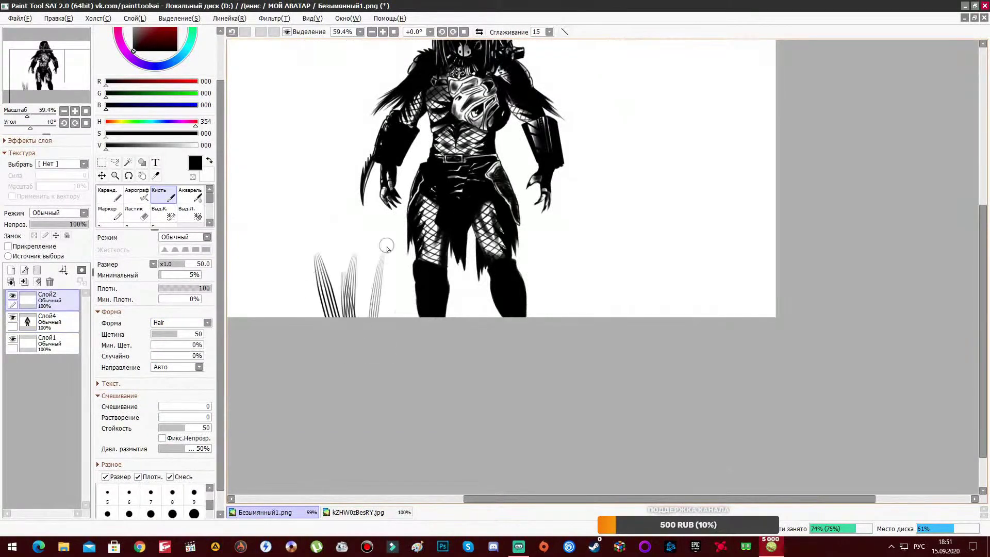
{"action": "scroll", "coordinate": [582, 304], "scroll_direction": "down", "scroll_amount": 1}
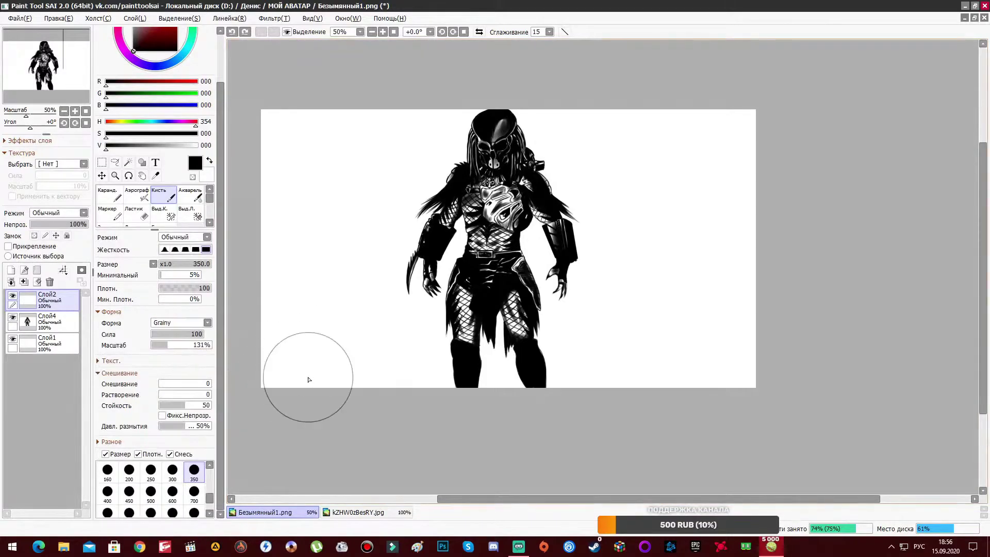
Step: Paint grainy black borders down both sides and save as PREDATOR IMMORTAL.sai2
{"action": "mouse_move", "coordinate": [310, 361]}
{"action": "left_mouse_down"}
{"action": "mouse_move", "coordinate": [276, 88]}
{"action": "mouse_move", "coordinate": [287, 77]}
{"action": "mouse_move", "coordinate": [697, 217]}
{"action": "left_mouse_up"}
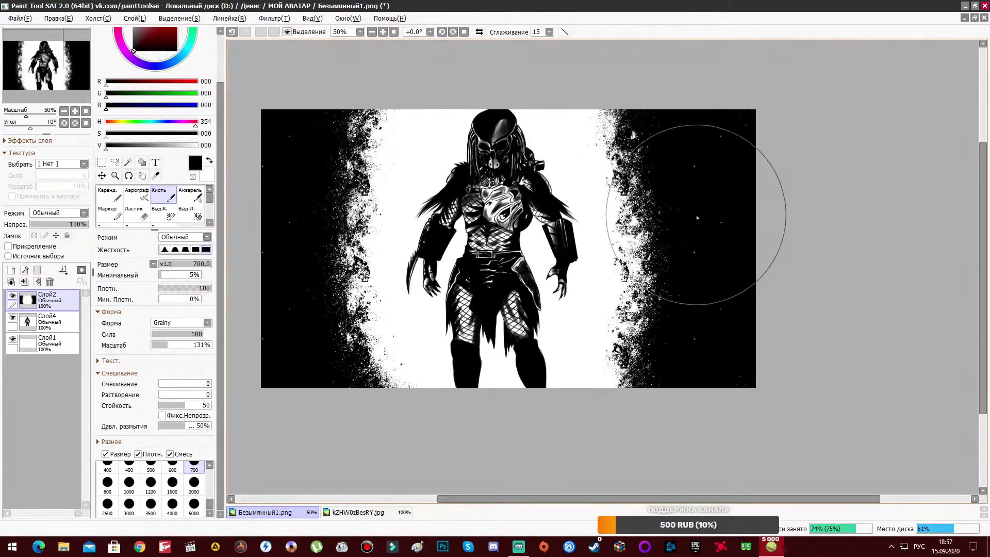
{"action": "left_click", "coordinate": [20, 18]}
{"action": "left_click", "coordinate": [31, 64]}
{"action": "type", "text": "PREDATOR IMMORTAL"}
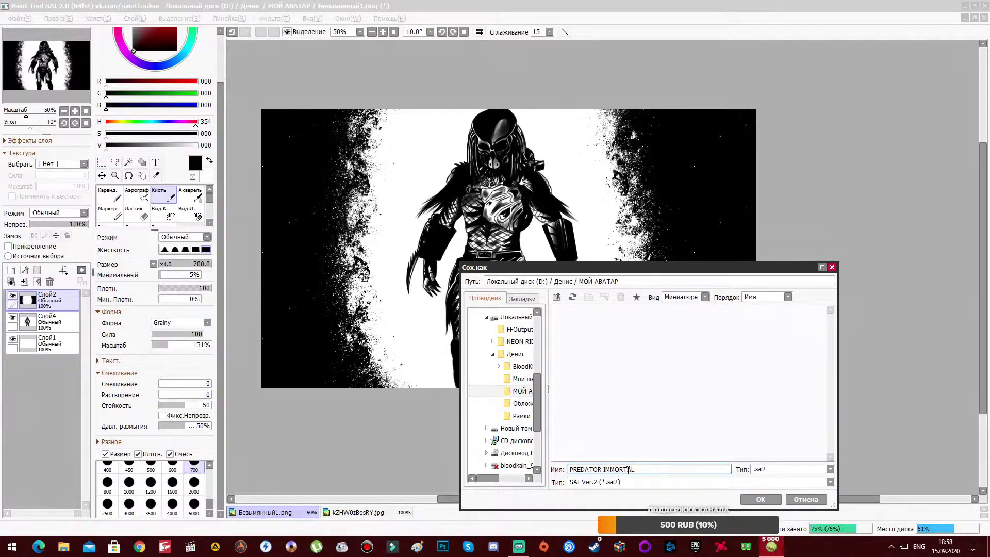
{"action": "left_click", "coordinate": [760, 499]}
Step: Hide the grainy border layer Слой2
{"action": "left_click", "coordinate": [12, 295]}
{"action": "scroll", "coordinate": [181, 322], "scroll_direction": "down", "scroll_amount": 1}
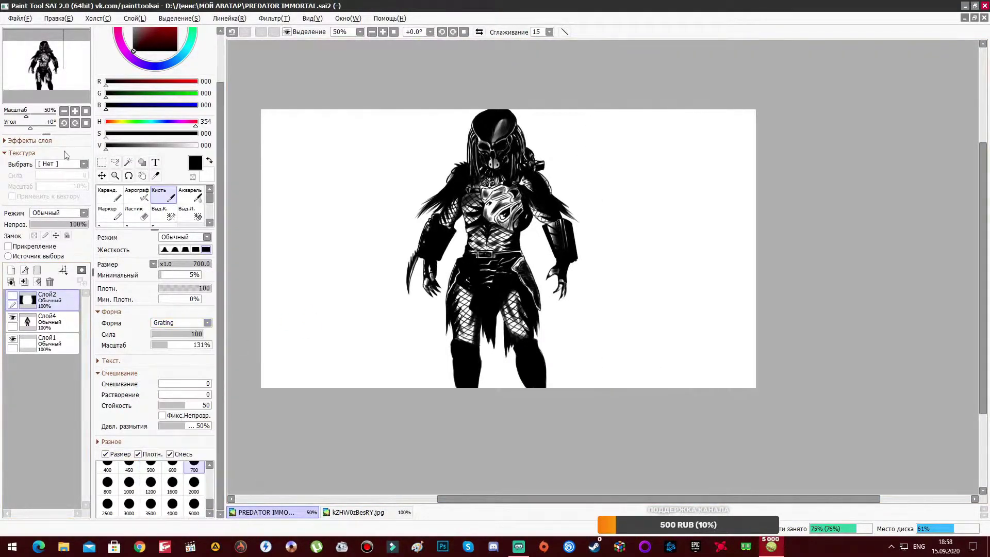
{"action": "scroll", "coordinate": [60, 163], "scroll_direction": "up", "scroll_amount": 1}
Step: Test a Grunge Clouds stroke left of the figure, then undo it
{"action": "left_click", "coordinate": [46, 343]}
{"action": "left_click_drag", "start_coordinate": [288, 154], "coordinate": [361, 309]}
{"action": "key", "text": "ctrl+z"}
{"action": "left_click", "coordinate": [194, 484]}
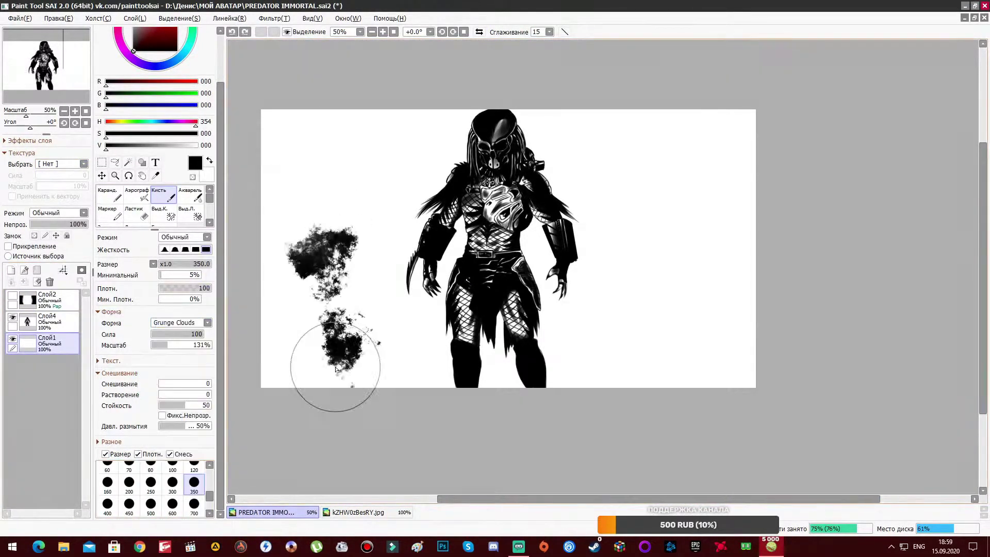
{"action": "scroll", "coordinate": [180, 323], "scroll_direction": "down", "scroll_amount": 2}
Step: Sweep hairy black Horsehair streaks along the canvas bottom, undoing the side strokes
{"action": "left_click", "coordinate": [207, 322]}
{"action": "left_click", "coordinate": [227, 431]}
{"action": "left_click_drag", "start_coordinate": [356, 381], "coordinate": [540, 396]}
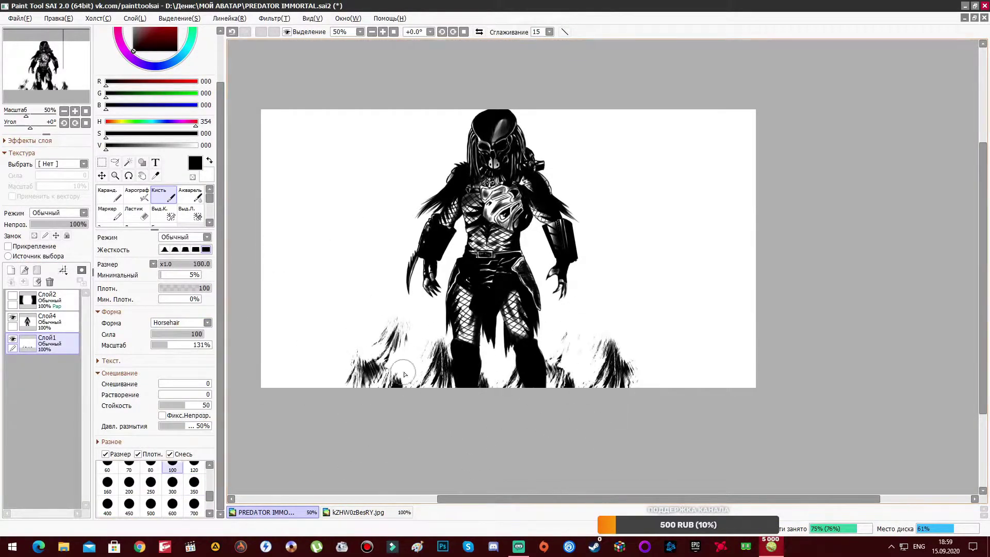
{"action": "mouse_move", "coordinate": [430, 350]}
{"action": "left_mouse_down"}
{"action": "mouse_move", "coordinate": [438, 361]}
{"action": "mouse_move", "coordinate": [420, 392]}
{"action": "left_mouse_up"}
{"action": "key", "text": "ctrl+z"}
Step: Switch to the Flower brush shape and add a new layer above Слой1
{"action": "left_click", "coordinate": [207, 323]}
{"action": "left_click", "coordinate": [170, 397]}
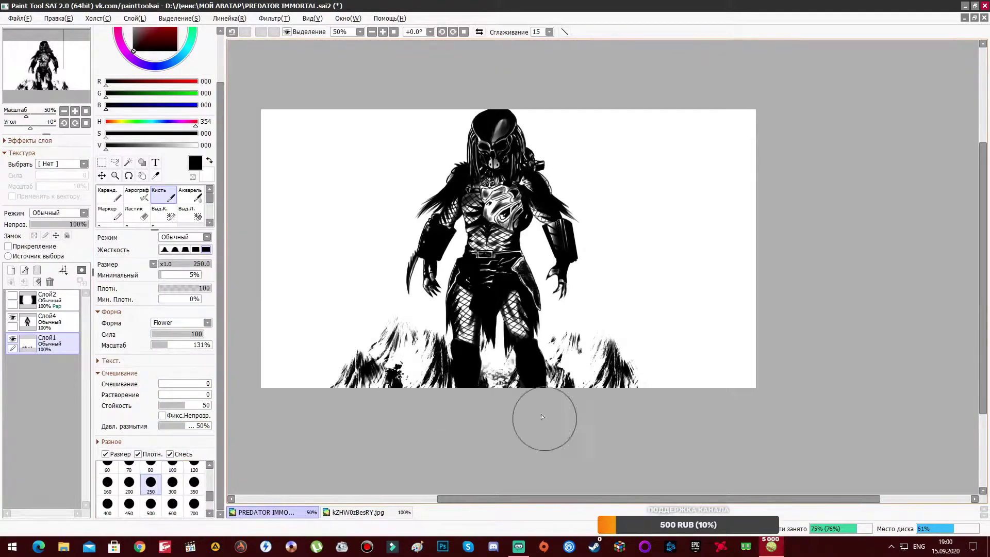
{"action": "left_click", "coordinate": [207, 323]}
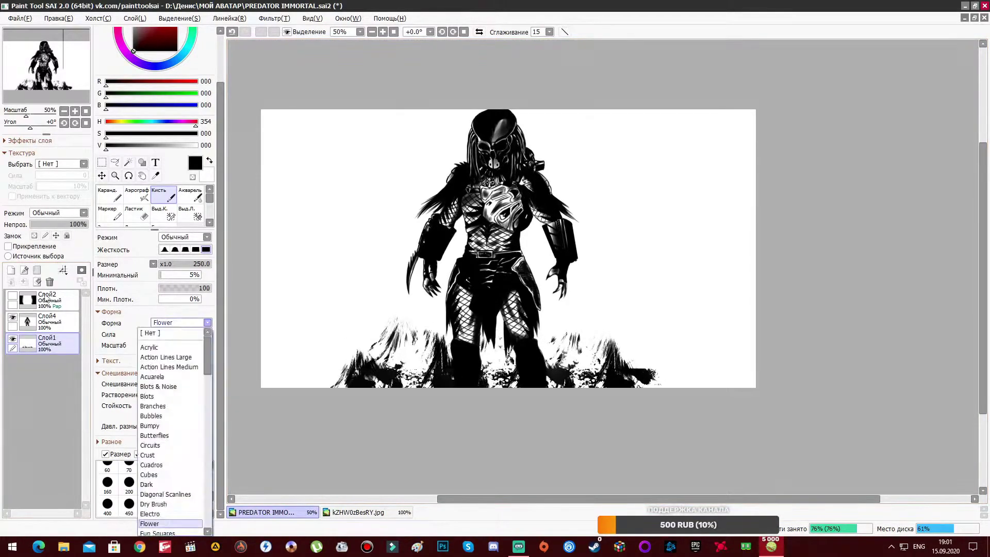
{"action": "left_click", "coordinate": [11, 270]}
{"action": "left_click", "coordinate": [207, 322]}
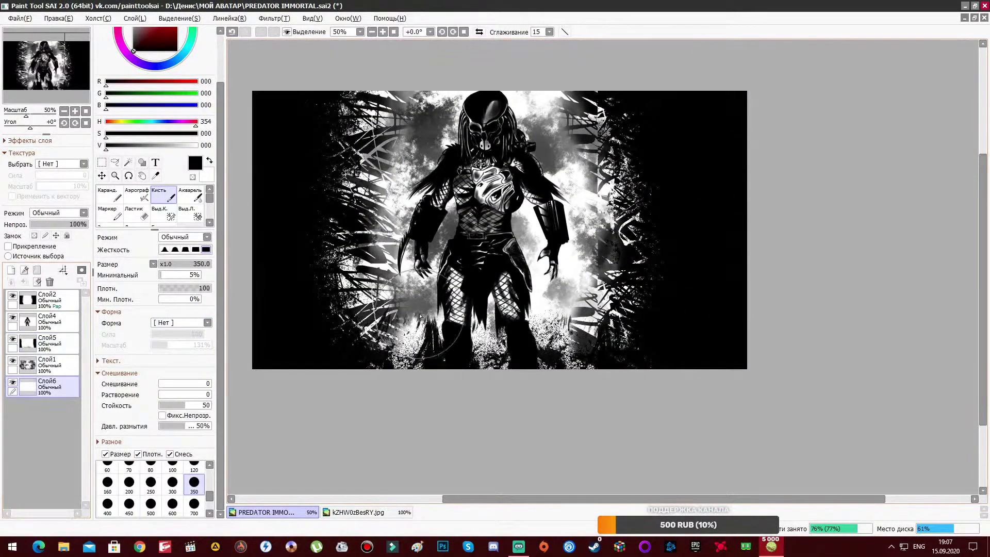
Step: Pick a red paint colour and save a copy with PNG as the file type
{"action": "scroll", "coordinate": [206, 209], "scroll_direction": "up", "scroll_amount": 2}
{"action": "left_click", "coordinate": [177, 60]}
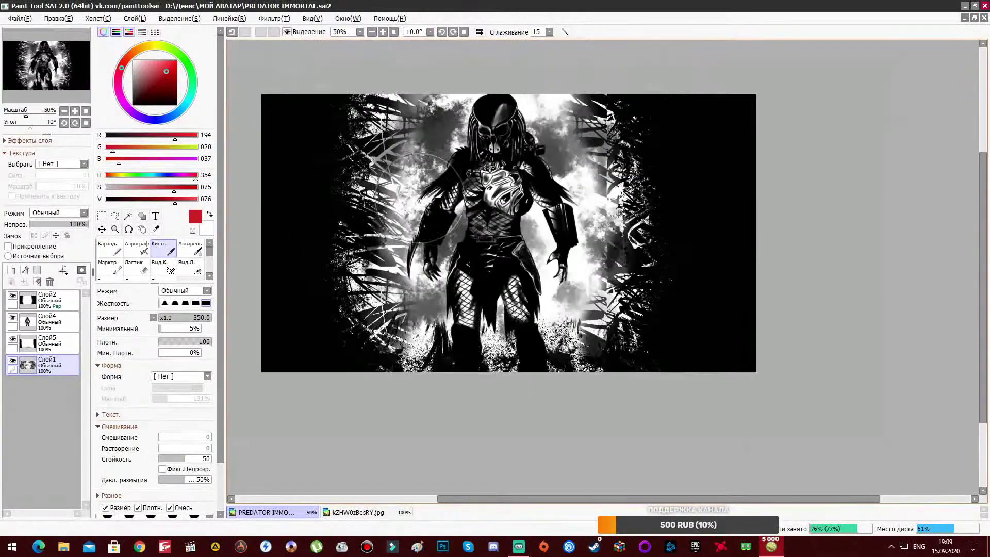
{"action": "key", "text": "ctrl+shift+s"}
{"action": "left_click", "coordinate": [830, 468]}
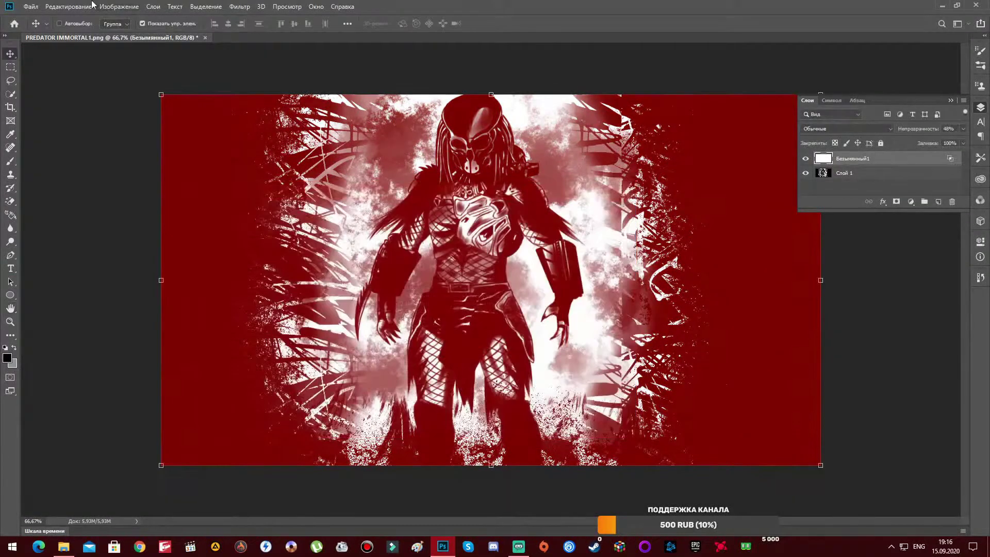
{"action": "left_click", "coordinate": [103, 347]}
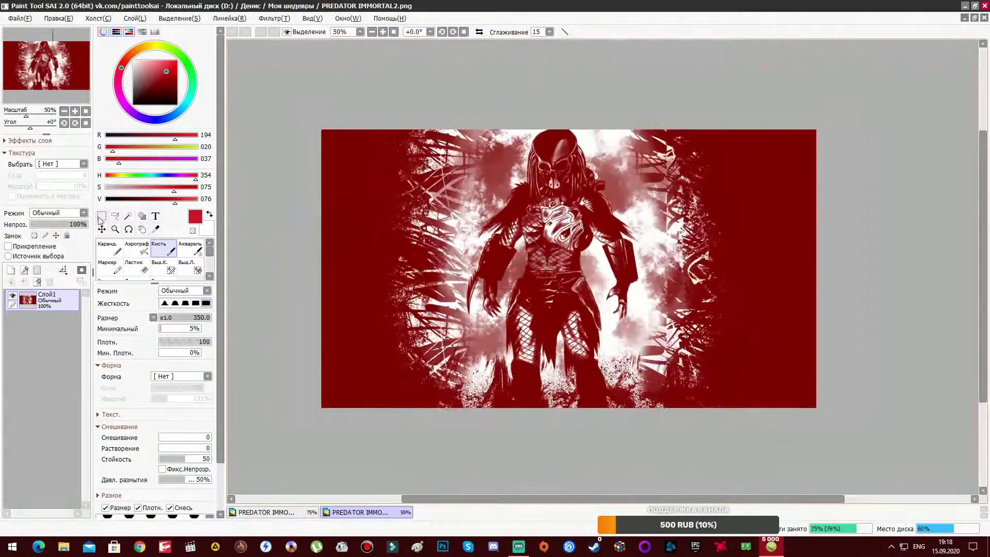
Step: Open the red-tinted PNG copy of the artwork and return to the brush
{"action": "left_click", "coordinate": [102, 216]}
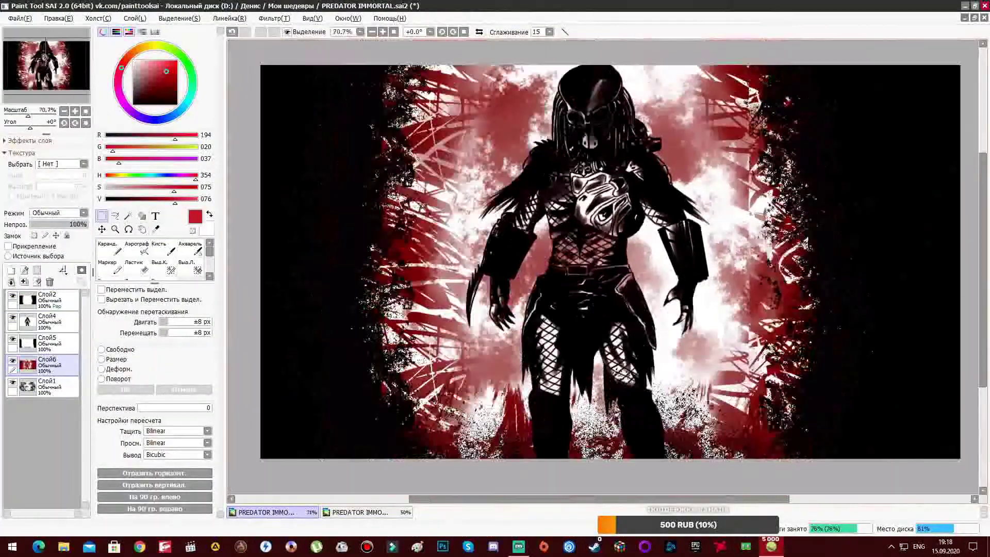
{"action": "key", "text": "b"}
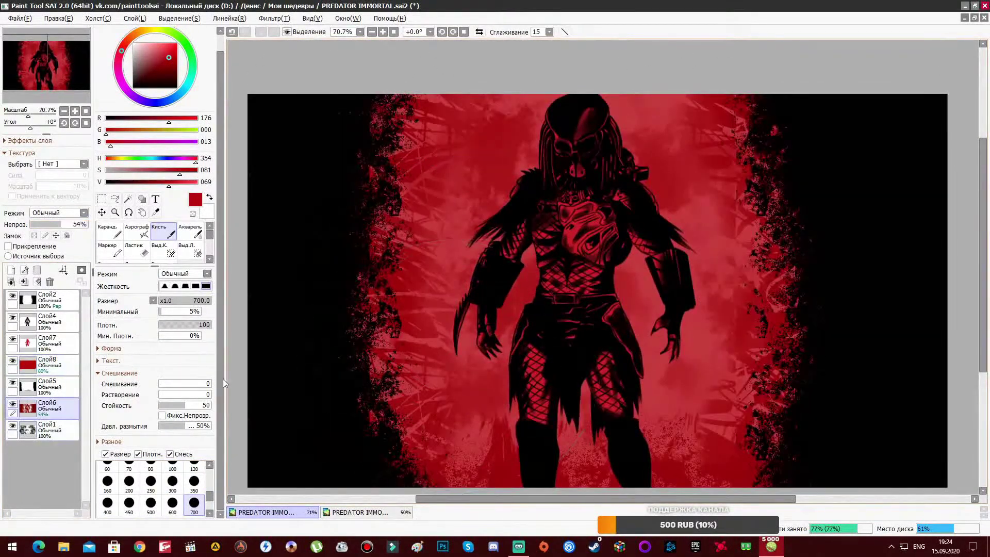
Step: Zoom in and dab dark Grunge Clouds patches on both sides of the Predator
{"action": "key", "text": "ctrl+plus"}
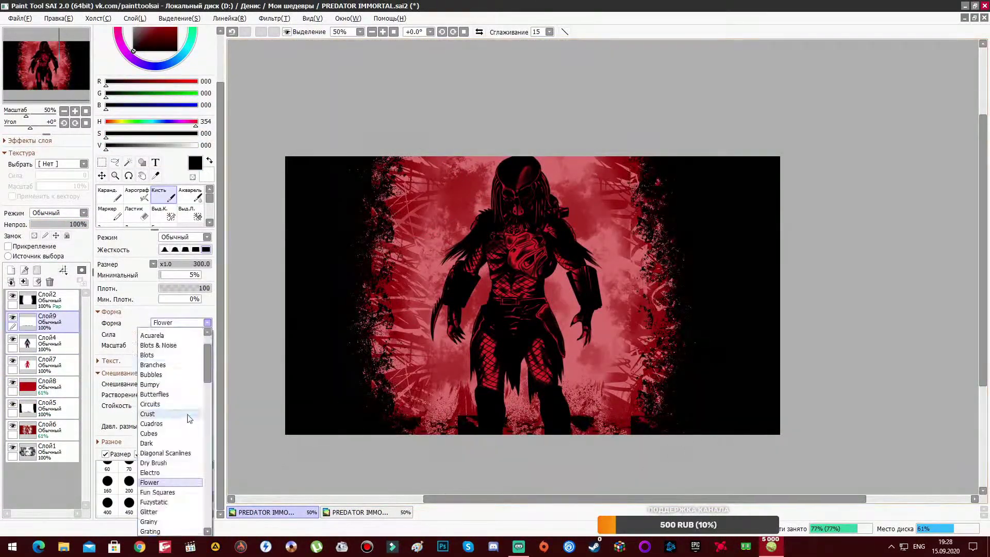
{"action": "left_click", "coordinate": [159, 518]}
{"action": "left_click", "coordinate": [207, 322]}
{"action": "left_click", "coordinate": [206, 328]}
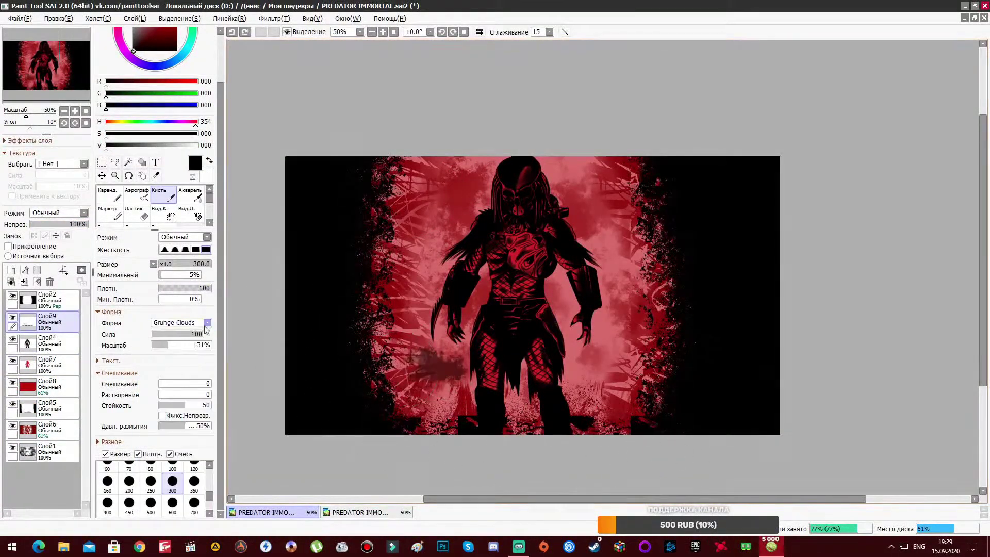
{"action": "left_click", "coordinate": [206, 323]}
{"action": "left_click", "coordinate": [180, 338]}
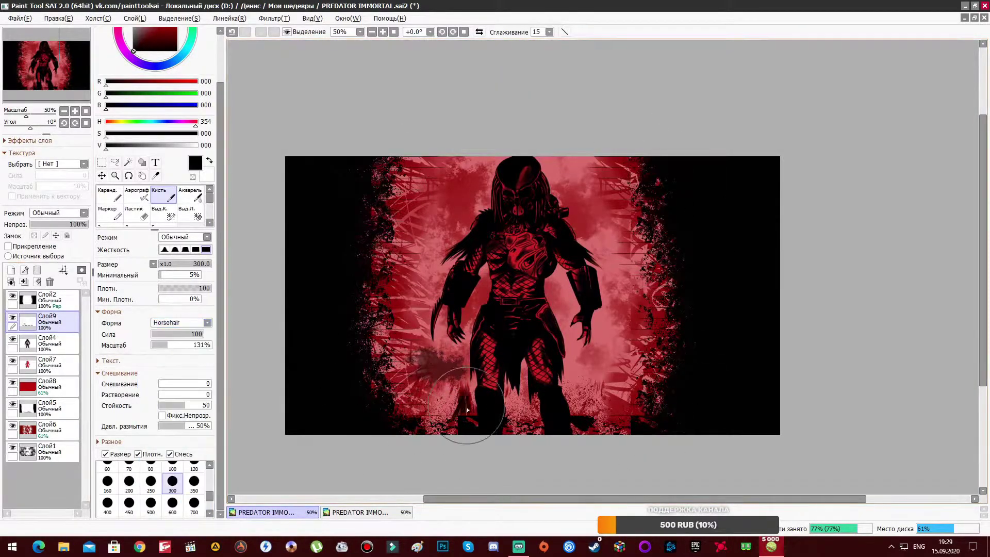
{"action": "left_click", "coordinate": [207, 322]}
{"action": "left_click", "coordinate": [180, 330]}
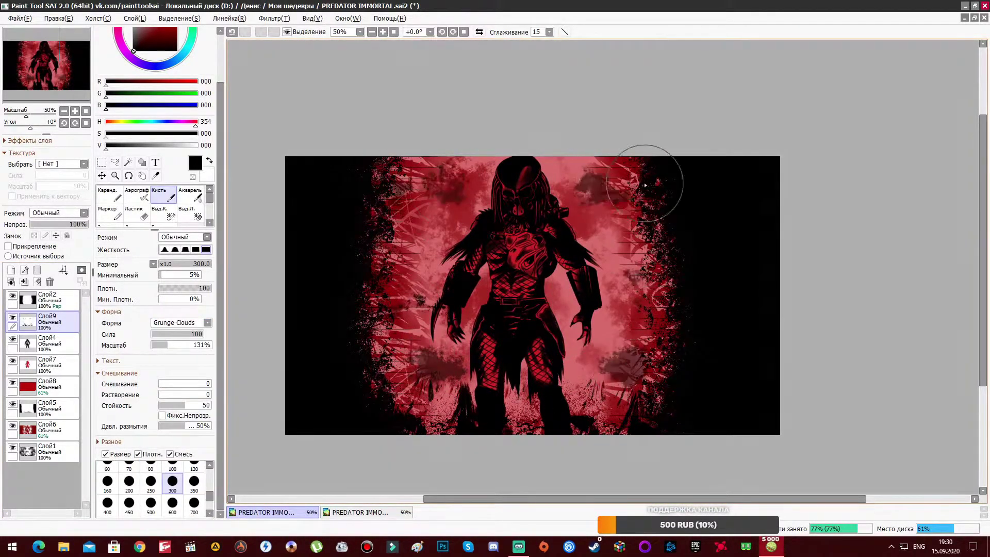
{"action": "left_click_drag", "start_coordinate": [410, 224], "coordinate": [592, 185]}
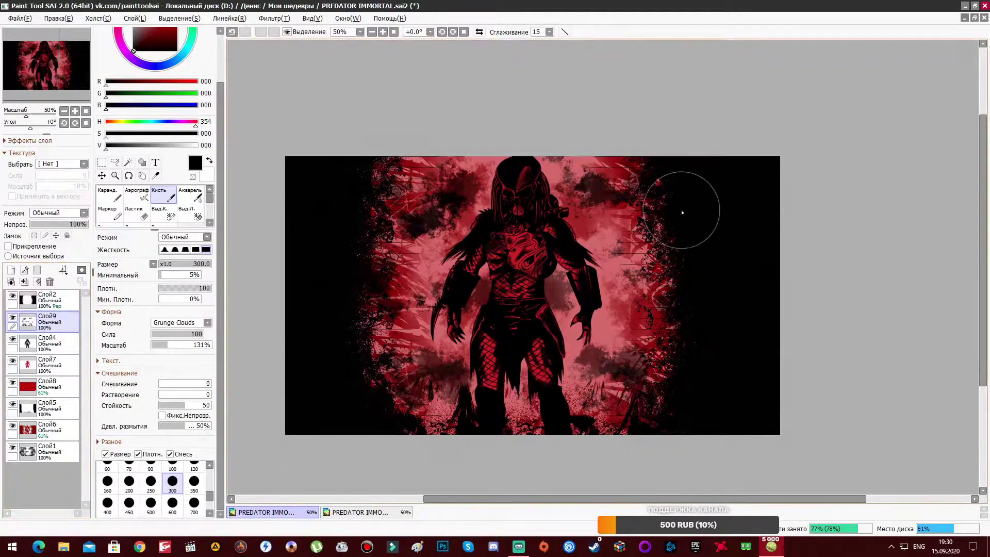
Step: Switch the brush shape from Horizontal to Dark
{"action": "left_click", "coordinate": [207, 322]}
{"action": "left_click", "coordinate": [153, 530]}
{"action": "left_click", "coordinate": [207, 322]}
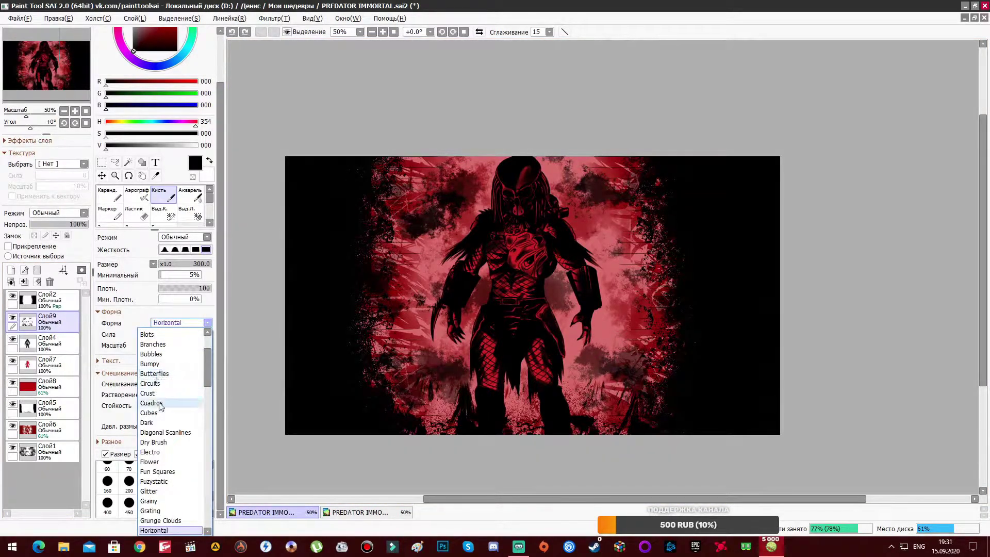
{"action": "left_click", "coordinate": [149, 422]}
{"action": "scroll", "coordinate": [813, 137], "scroll_direction": "down", "scroll_amount": 1}
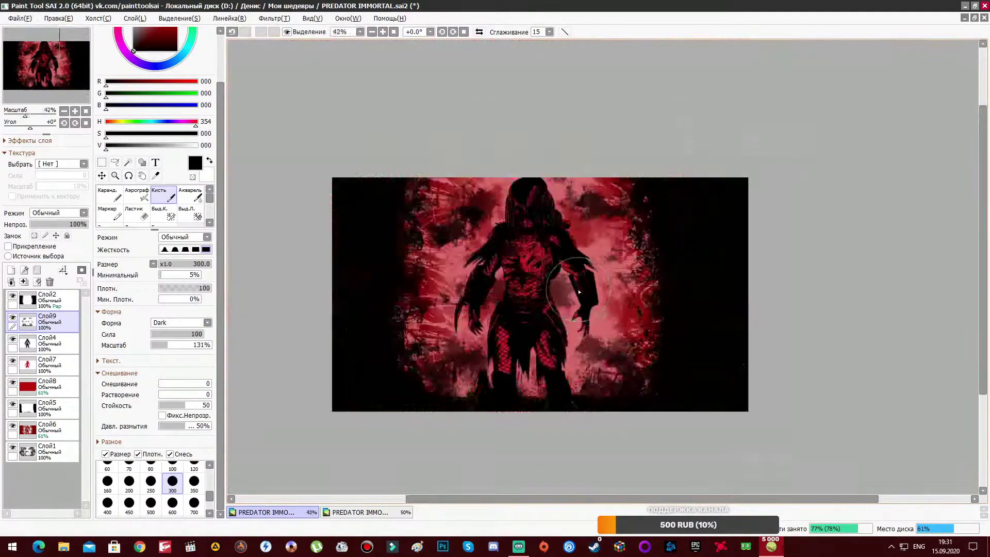
Step: Save the image as PREDATOR IMMORTAL3.png
{"action": "left_click", "coordinate": [20, 18]}
{"action": "left_click", "coordinate": [174, 119]}
{"action": "left_click", "coordinate": [607, 378]}
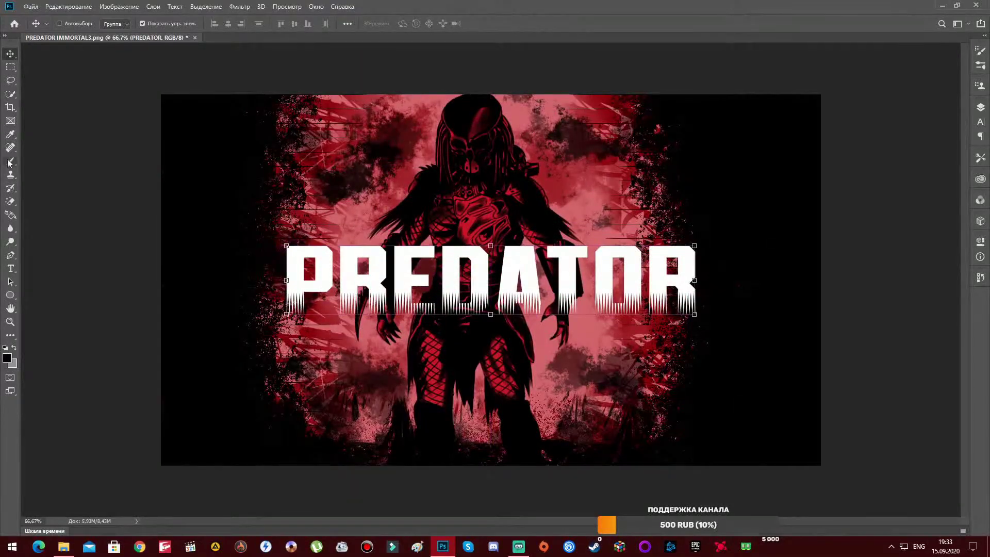
Step: Switch to the Type tool to edit the white PREDATOR title
{"action": "key", "text": "t"}
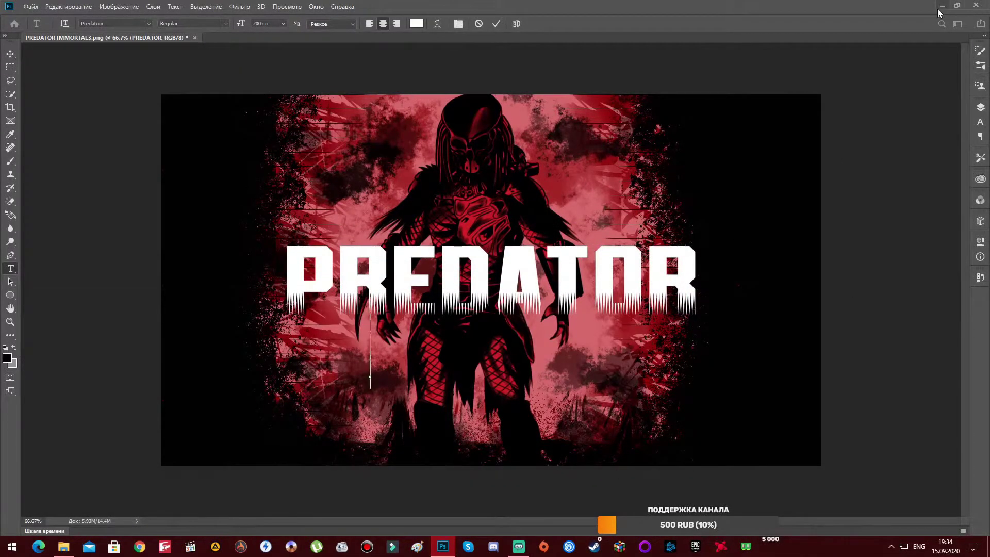